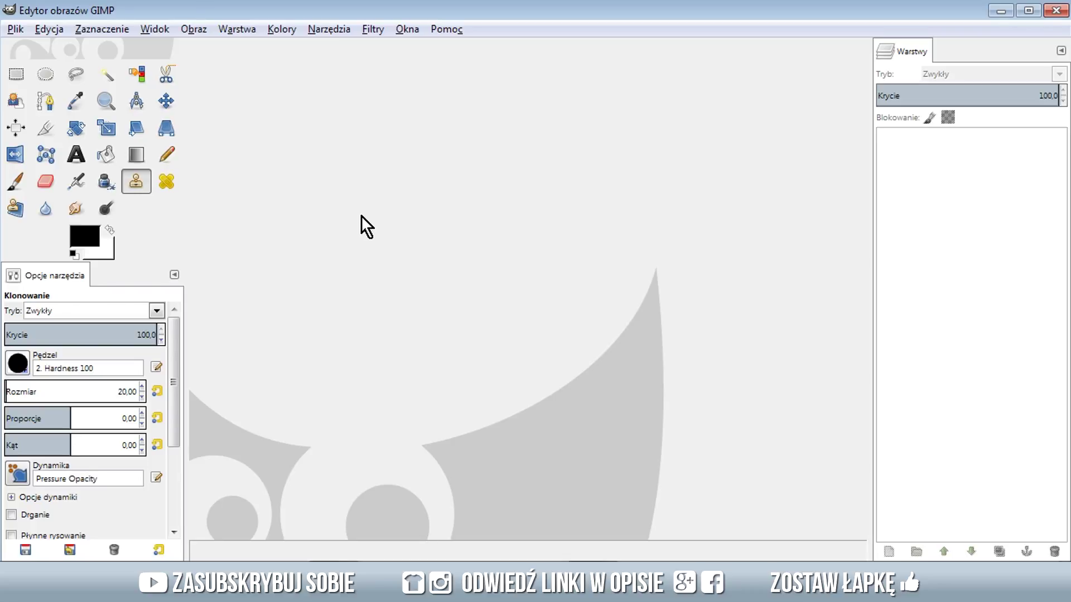
- Create a new blank white 1920×1080 px image
click(15, 29)
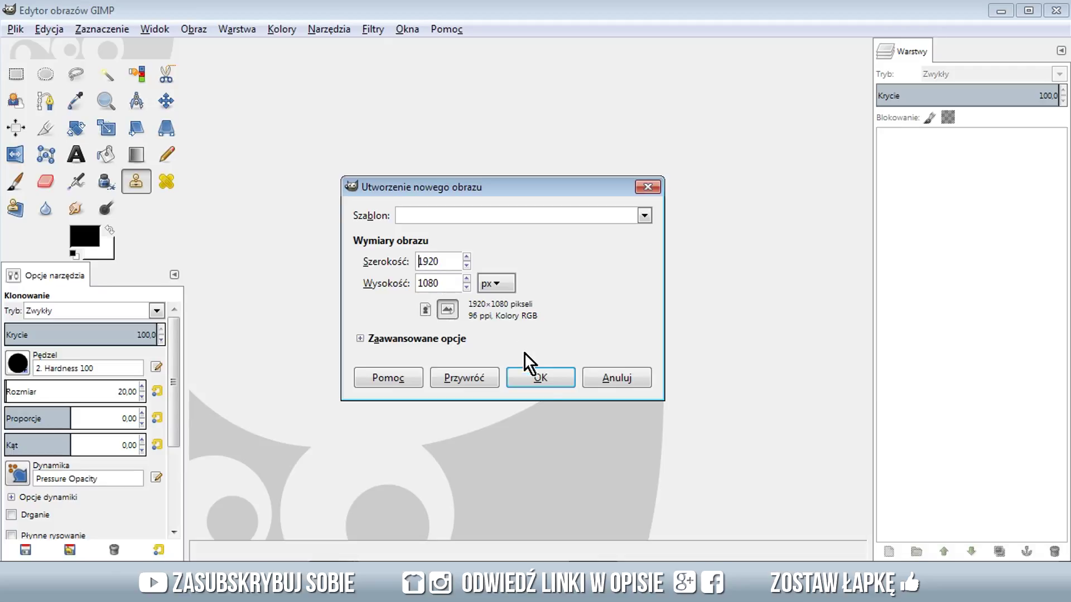
click(533, 377)
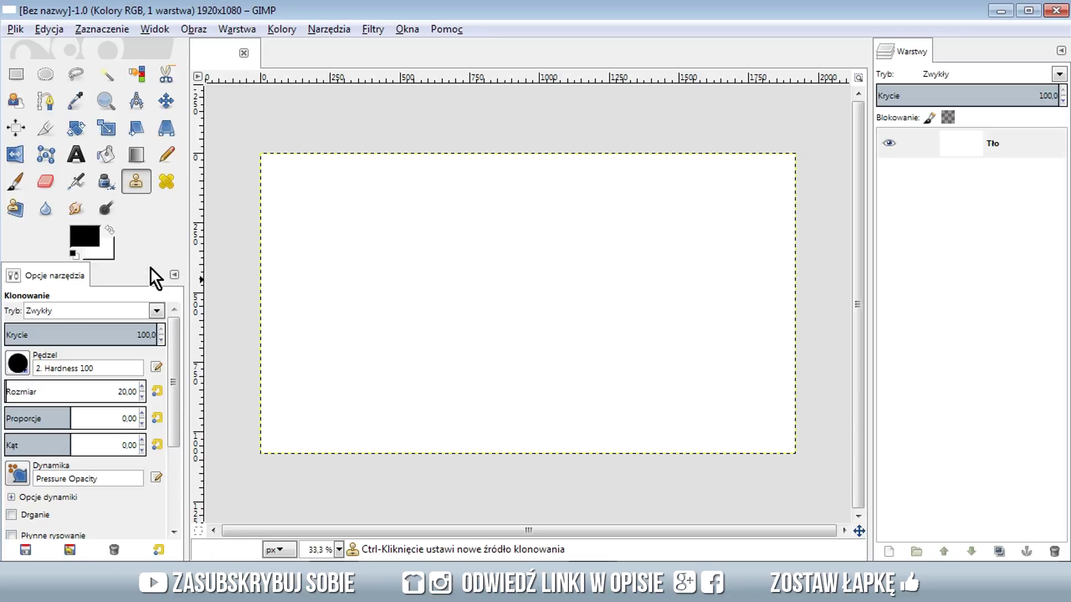
click(82, 240)
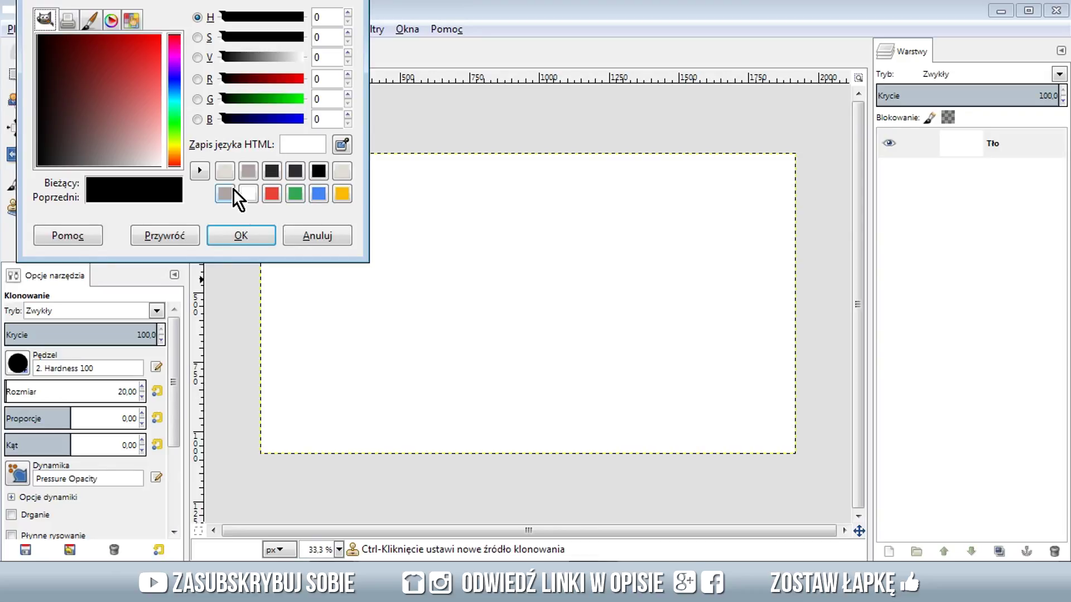
- Set the foreground colour to the medium grey ada3a1 from the colour history
click(228, 175)
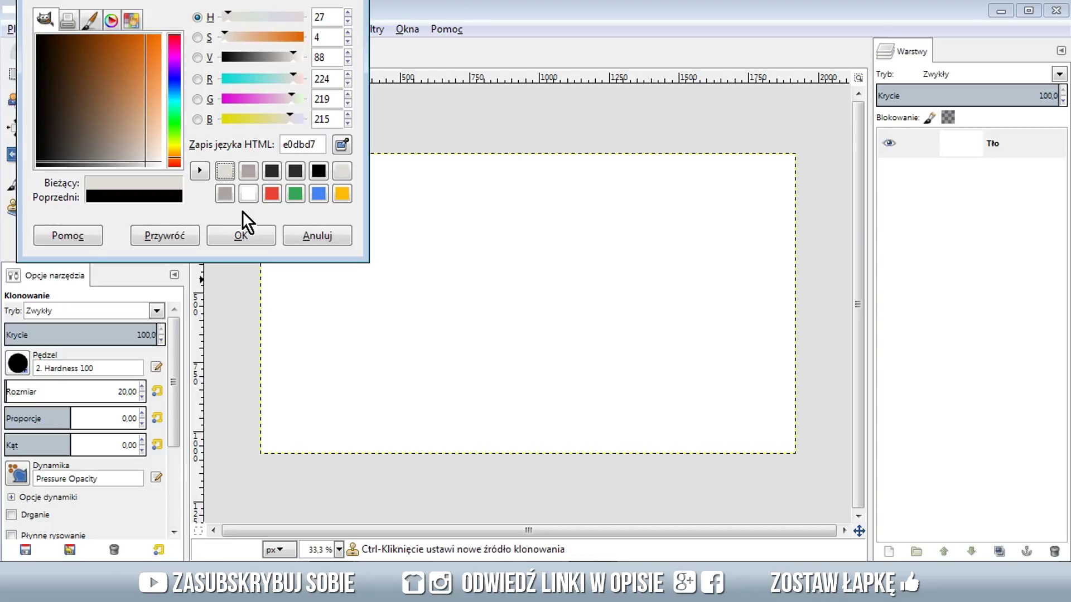
click(248, 171)
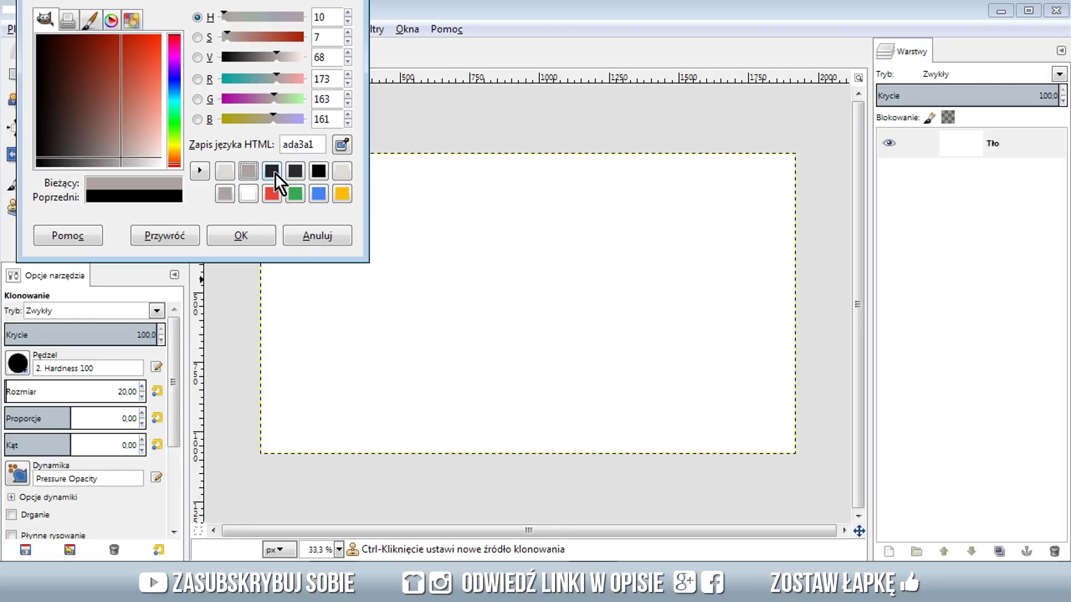
click(272, 171)
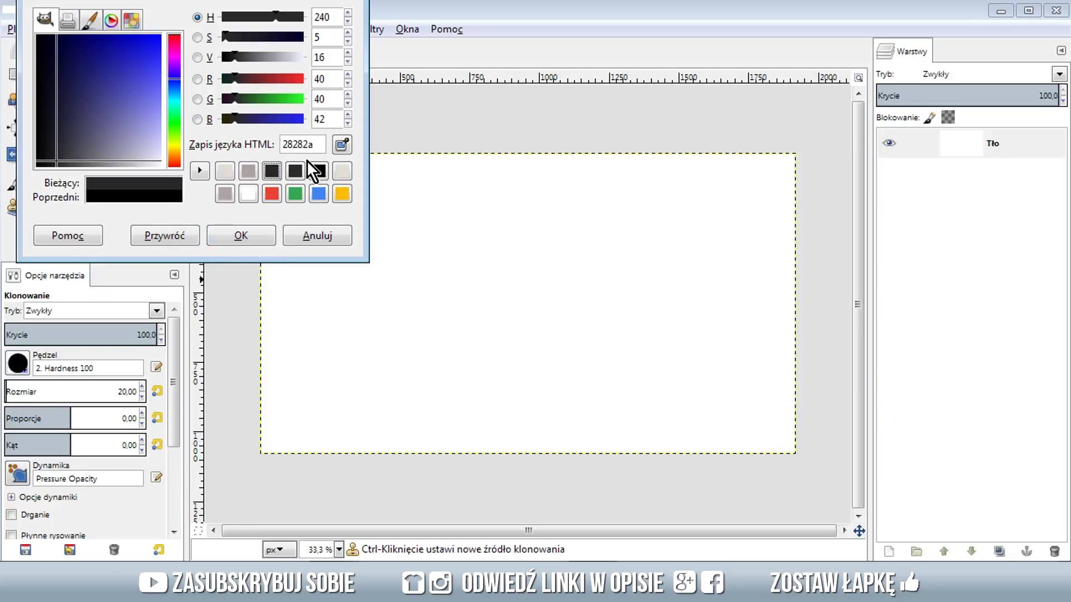
click(255, 234)
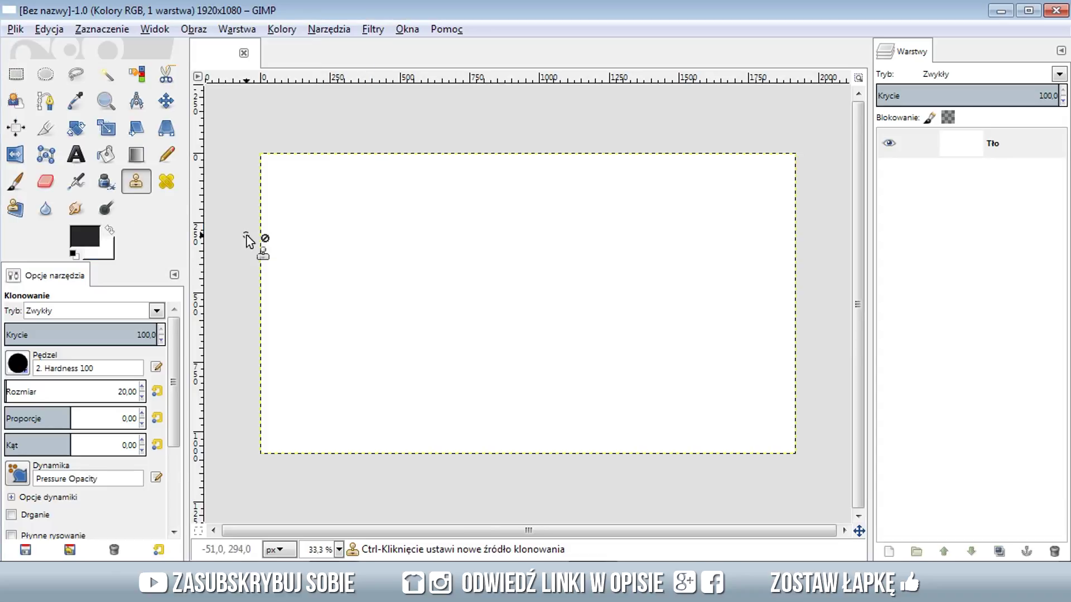
click(93, 239)
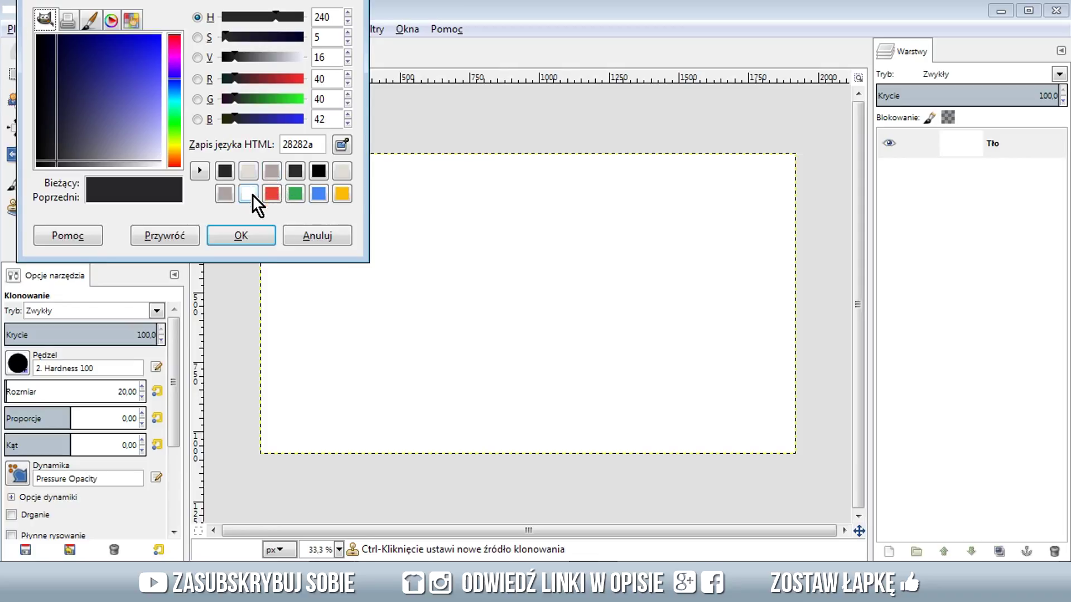
click(275, 173)
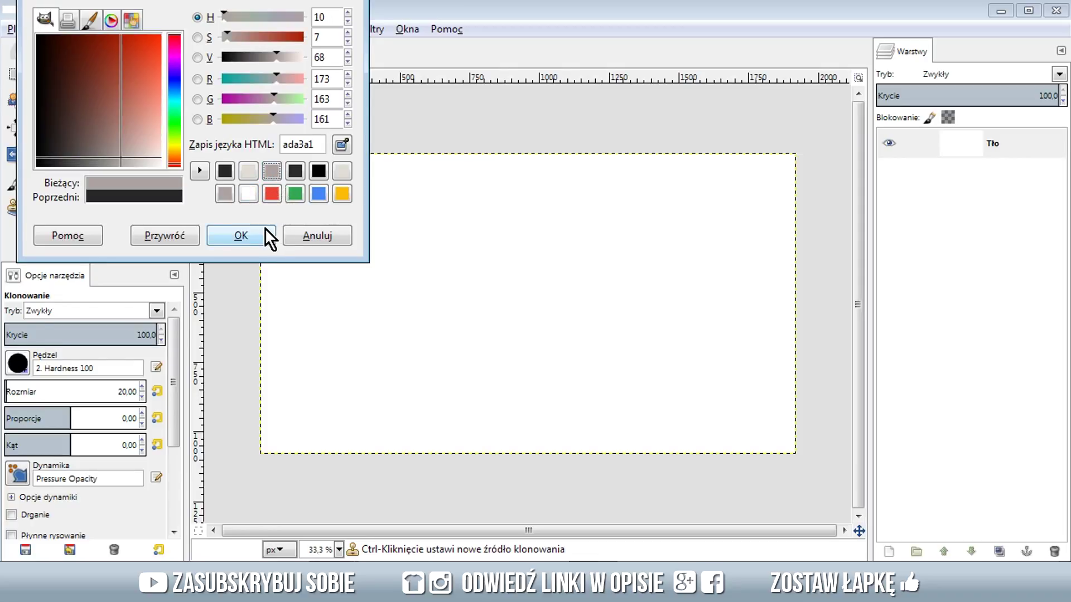
click(260, 233)
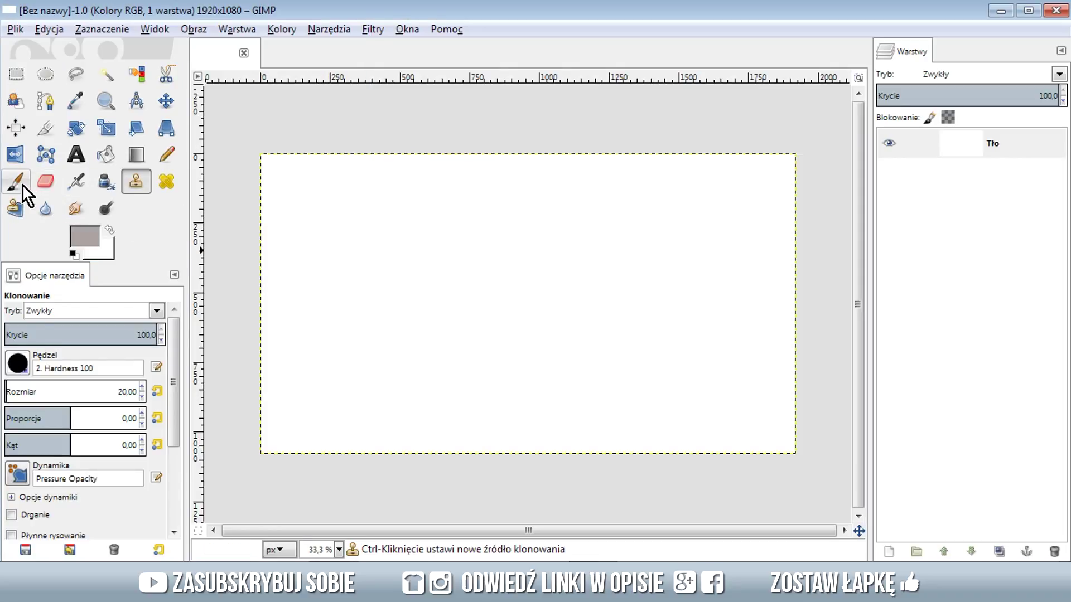
click(76, 154)
- Type czarny in a canvas-wide text box, centre-justified at size 210
mouse_move(430, 300)
mouse_down()
mouse_move(612, 430)
mouse_move(255, 155)
mouse_up()
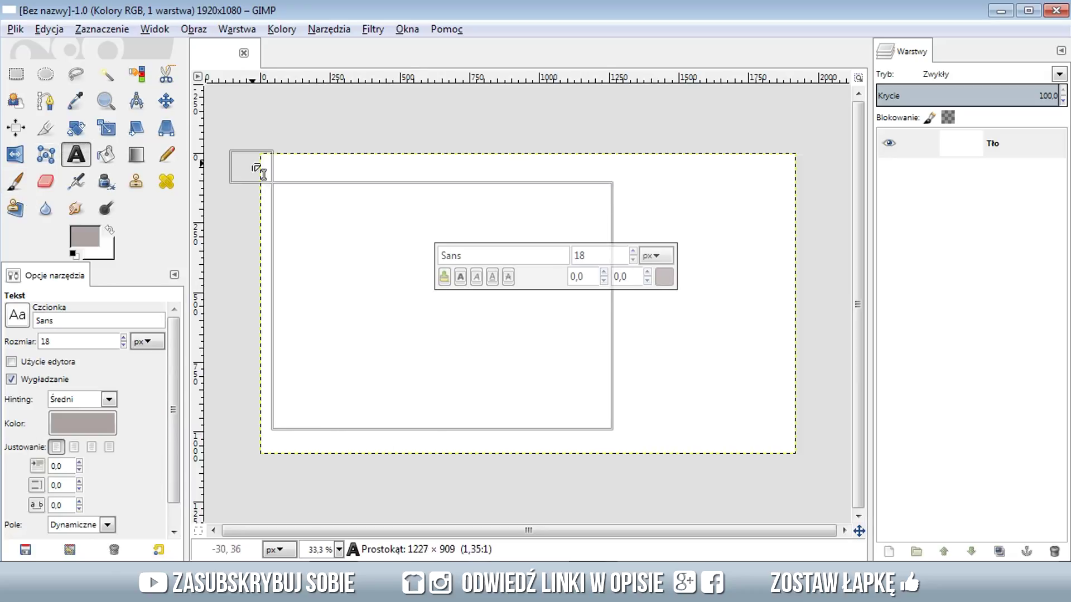
drag(645, 438, 827, 462)
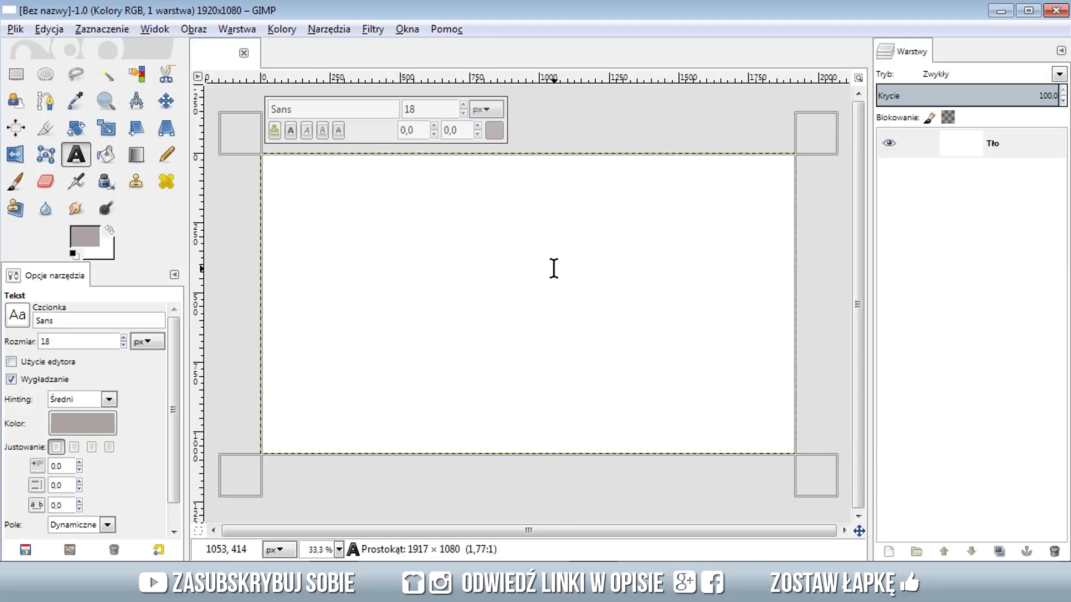
text(czarn)
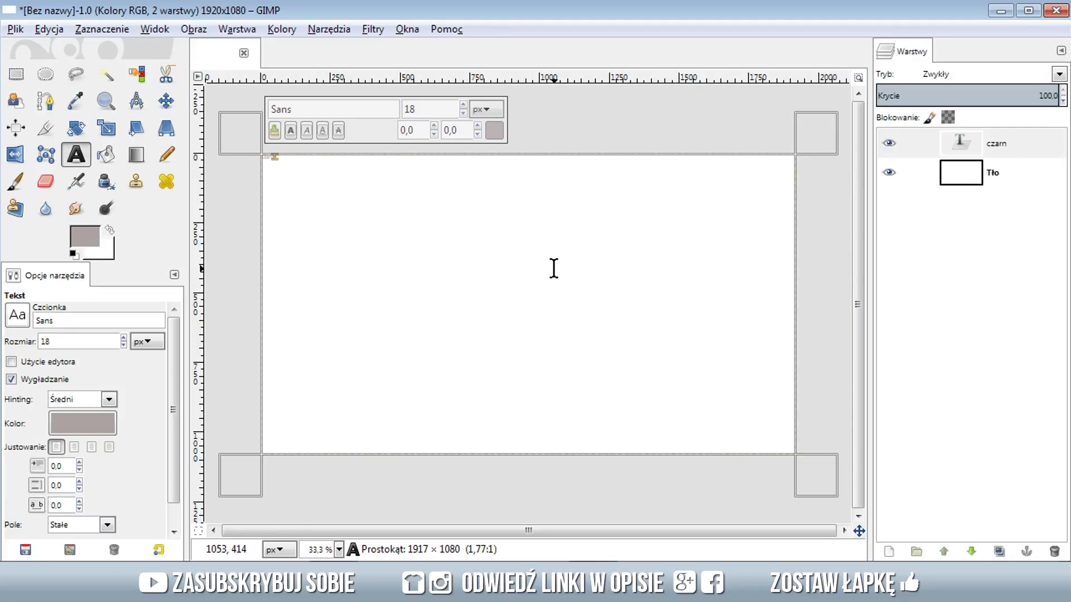
scroll(463, 105, up, 7)
click(463, 104)
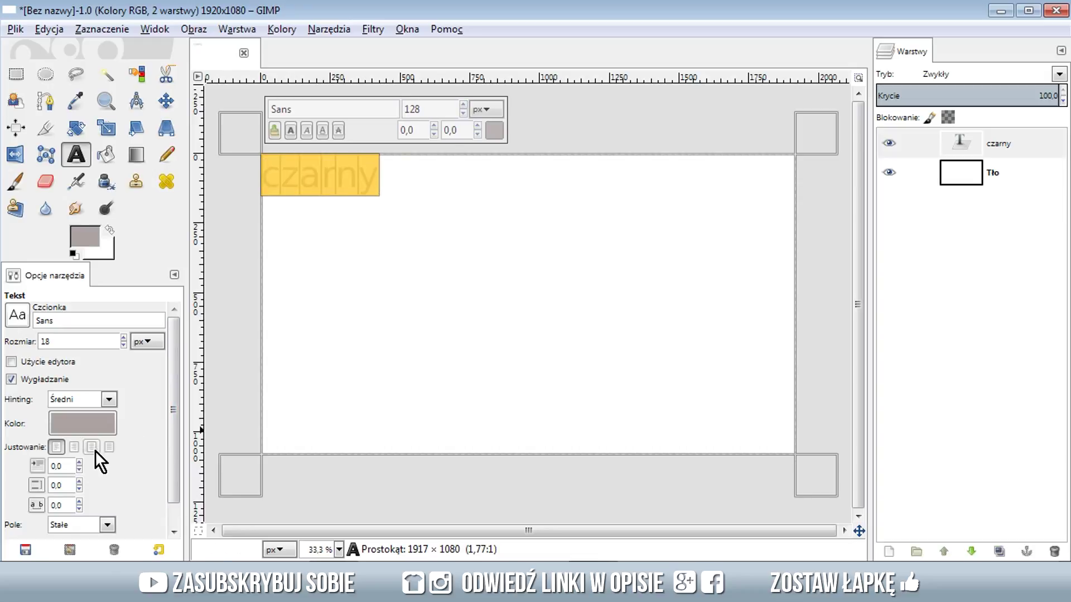
click(92, 447)
click(463, 104)
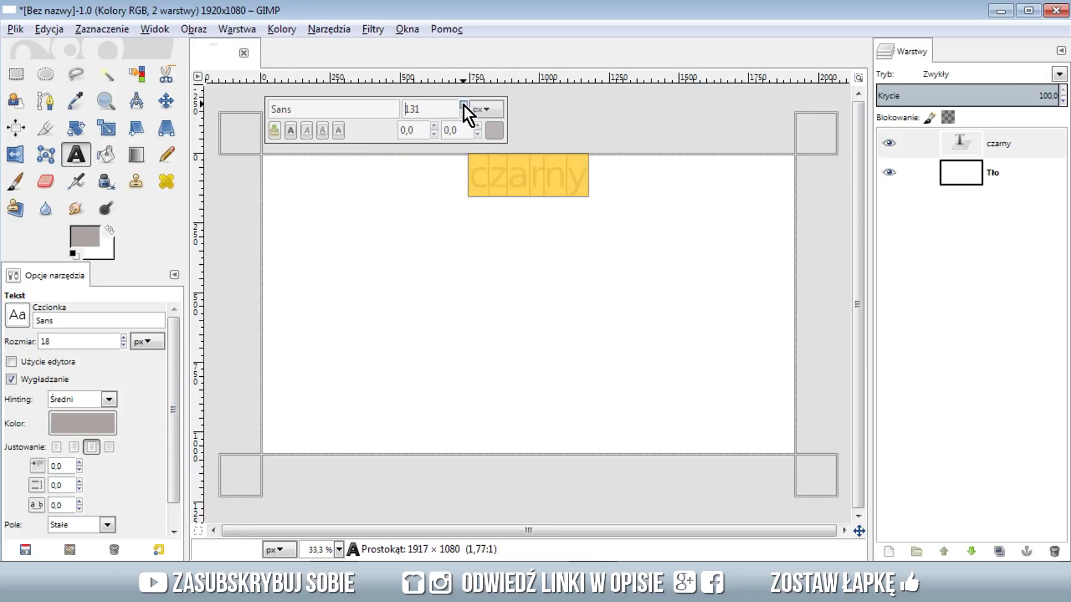
click(463, 103)
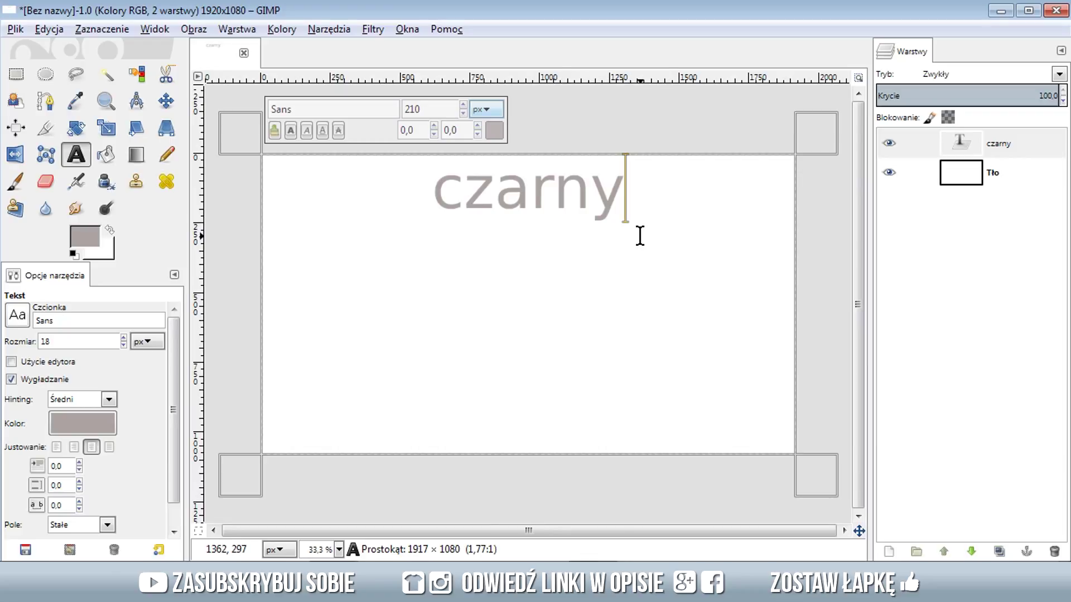
- Select the word and search the font list for 'min'
drag(674, 230, 395, 232)
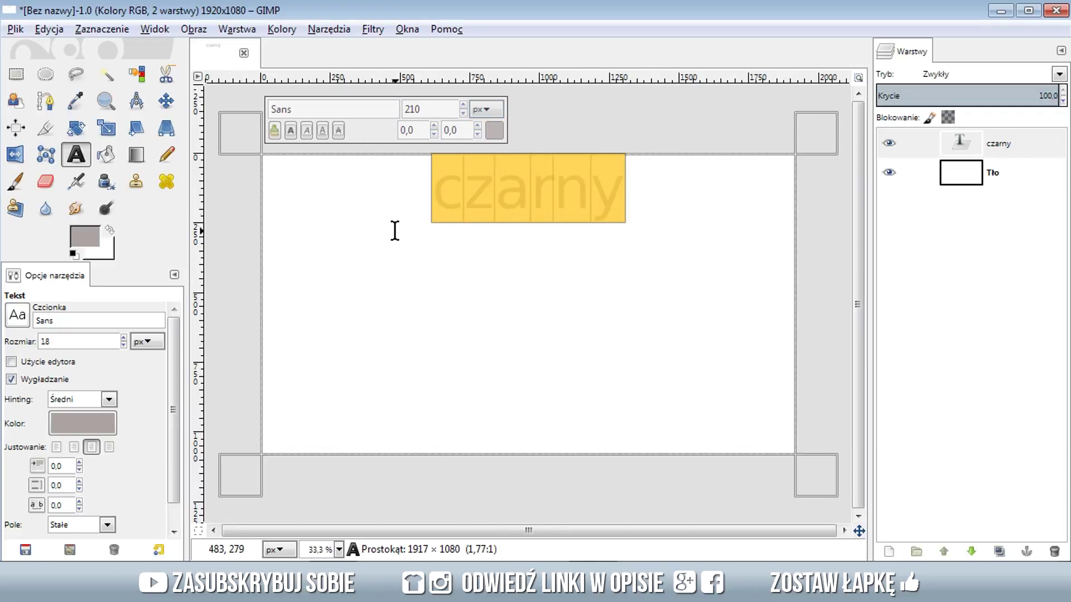
click(338, 110)
key(ctrl+a)
text(min)
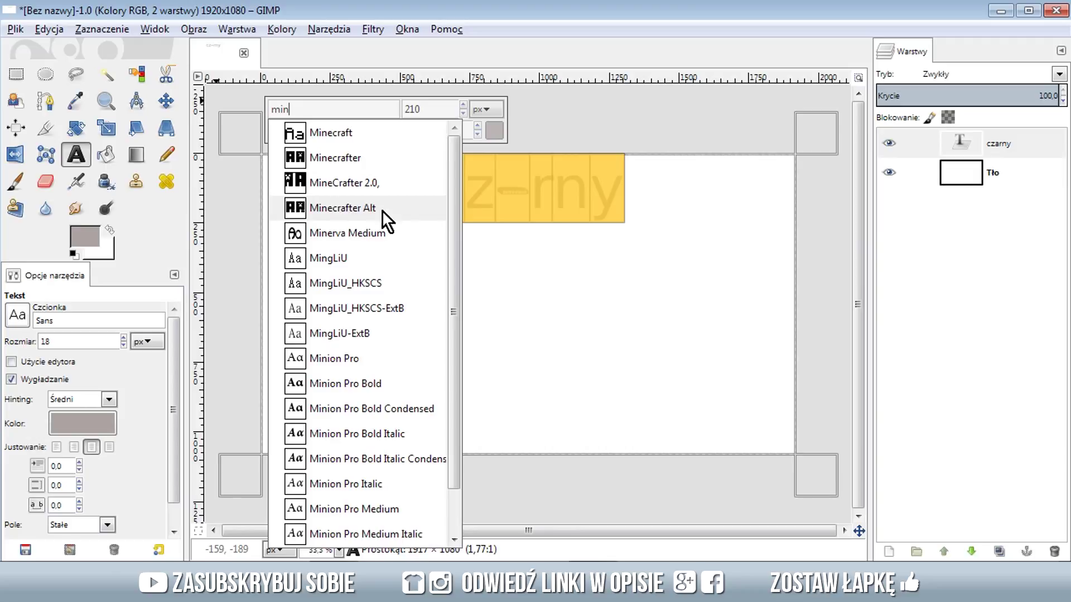
- Apply the Minecrafter font to CZARNY and set its size to 330
click(385, 159)
click(480, 203)
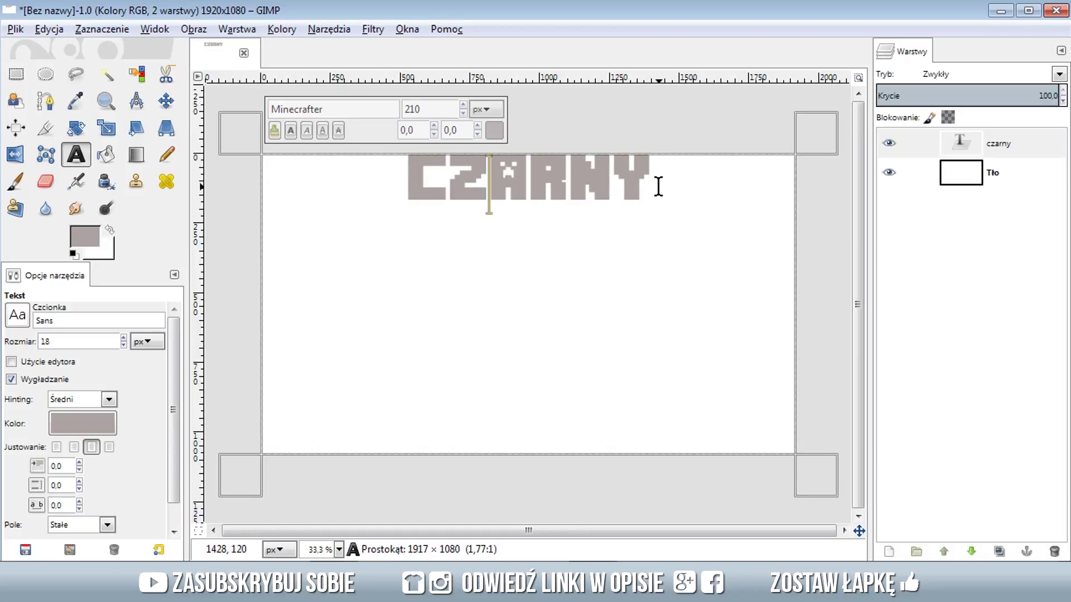
drag(677, 184, 406, 179)
click(463, 105)
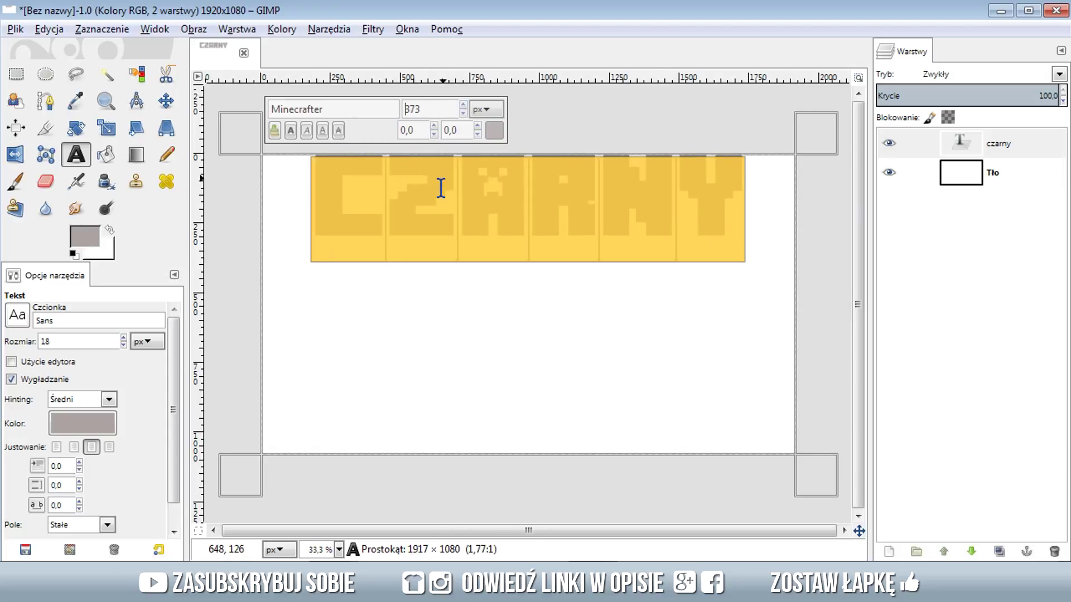
click(464, 114)
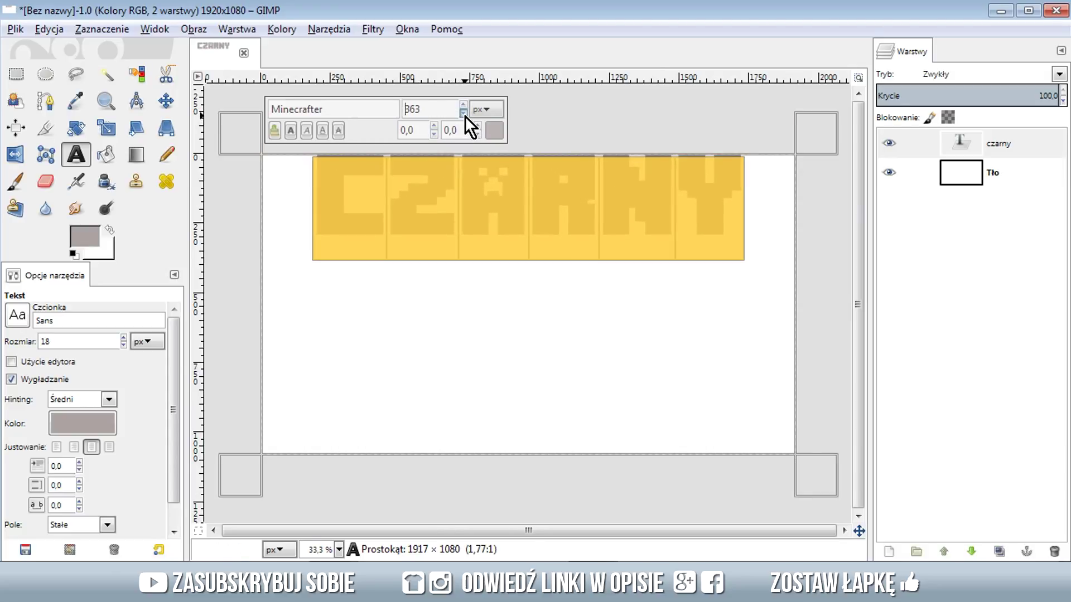
click(466, 188)
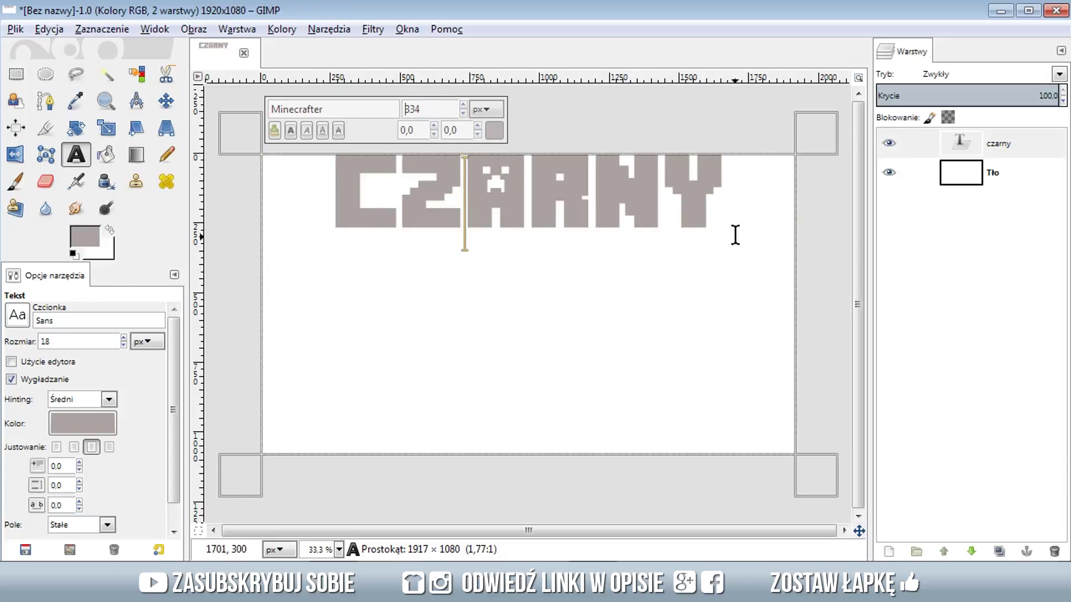
key(ctrl+a)
scroll(436, 111, down, 3)
scroll(435, 111, down, 2)
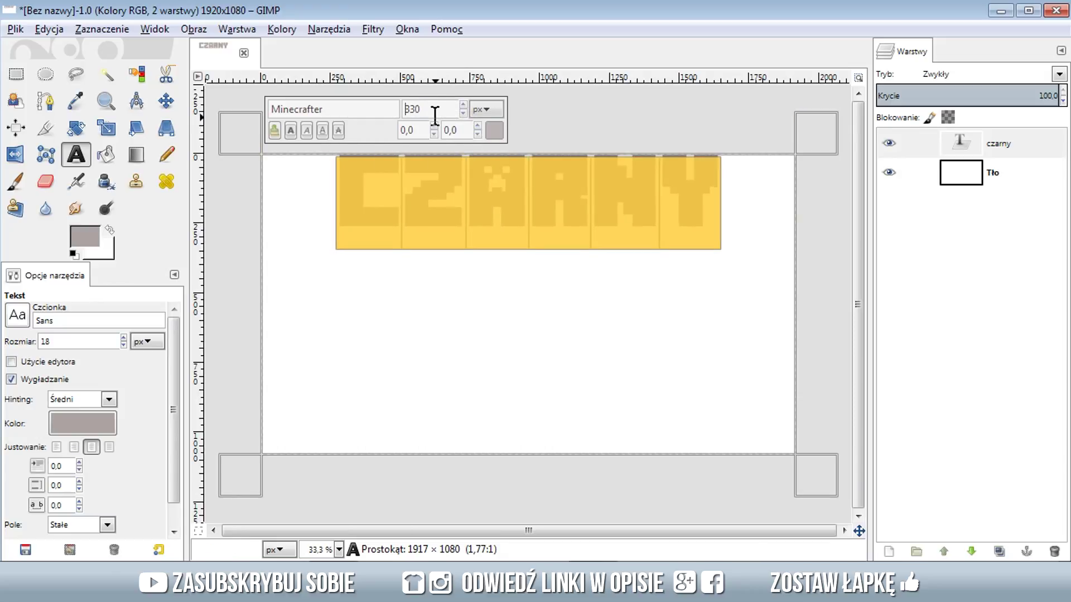
click(415, 202)
- Add two line breaks before the word to move it down to the canvas middle
click(347, 205)
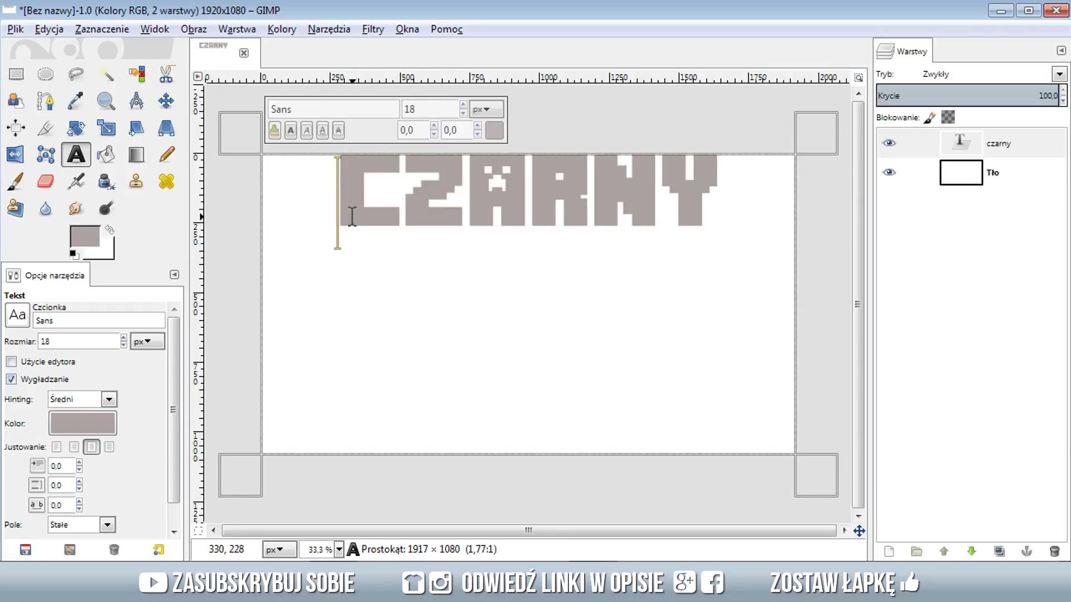
key(Return)
key(Return)
key(Return)
key(Return)
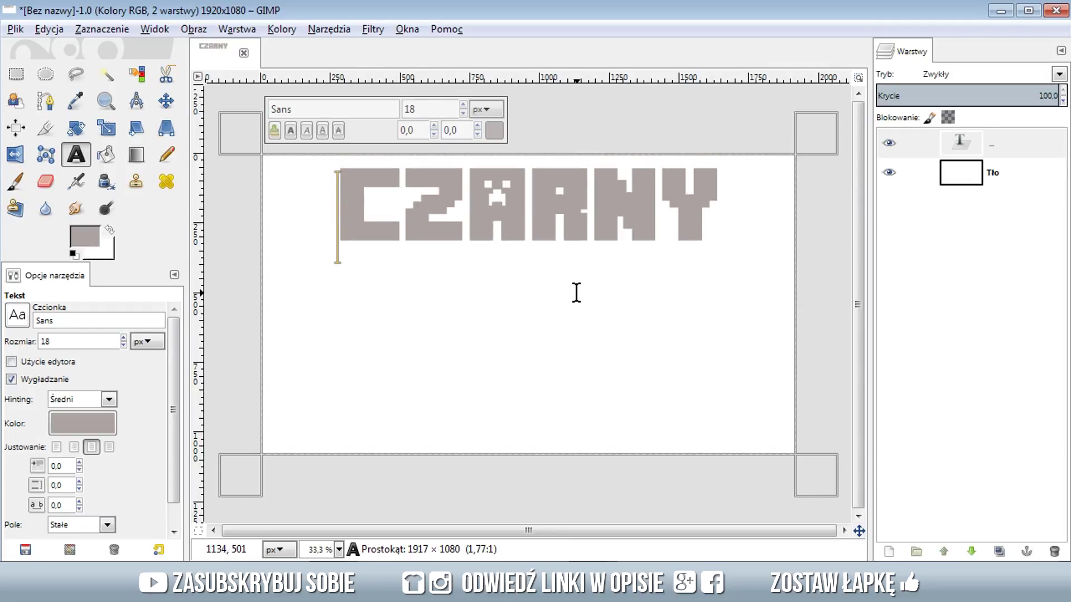
key(Return)
key(Return)
key(Return)
key(Return)
key(Return)
key(Return)
key(Return)
key(Return)
key(Return)
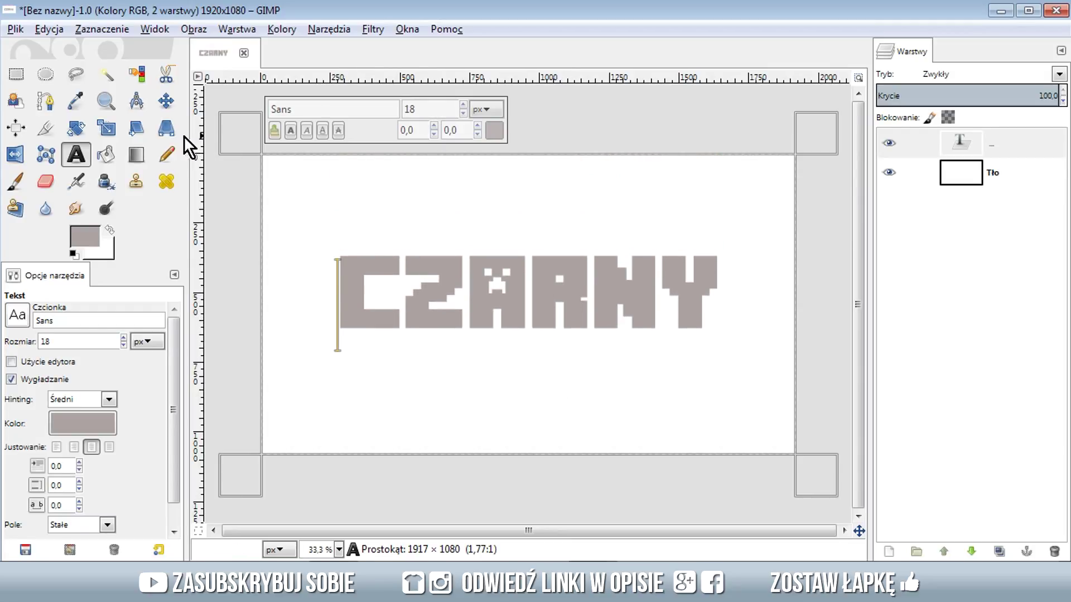
click(167, 128)
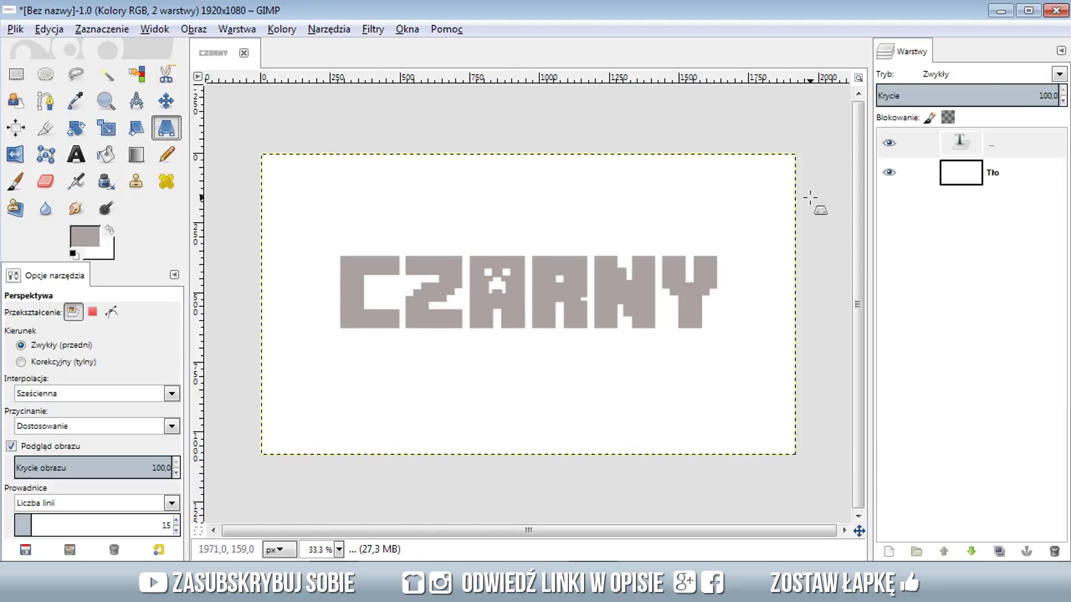
- Pull the text's top perspective corners inward and down, then apply the transform
click(340, 236)
drag(266, 162, 303, 199)
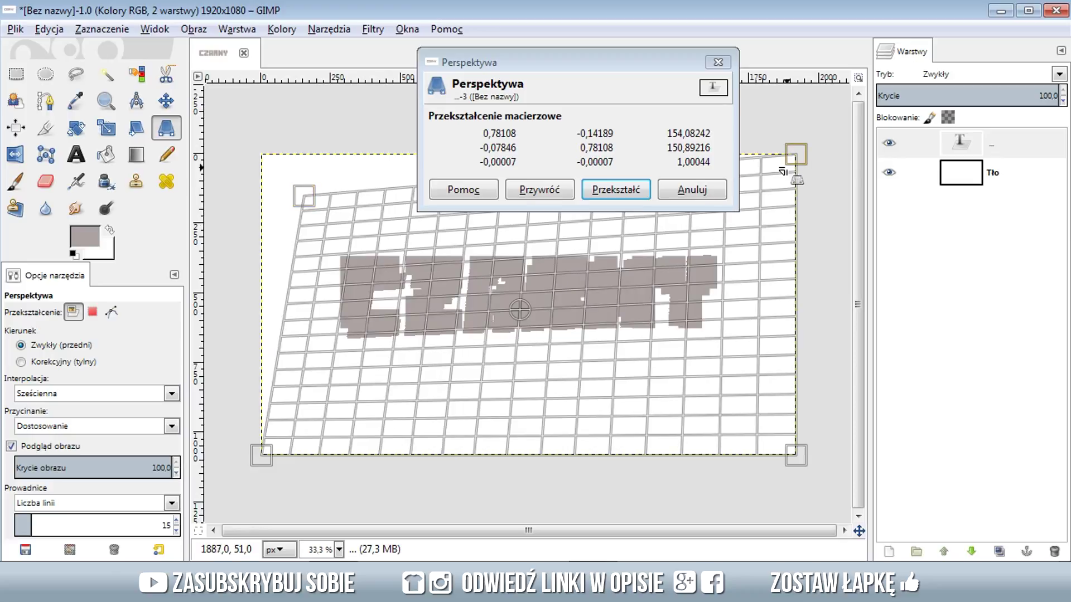
drag(795, 155, 760, 221)
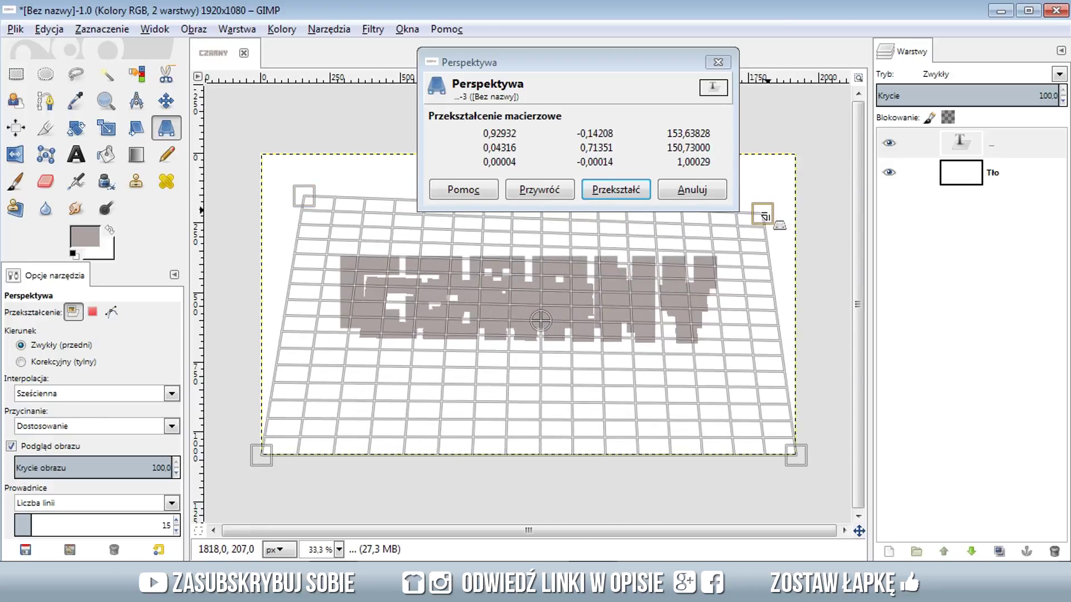
drag(308, 206, 315, 230)
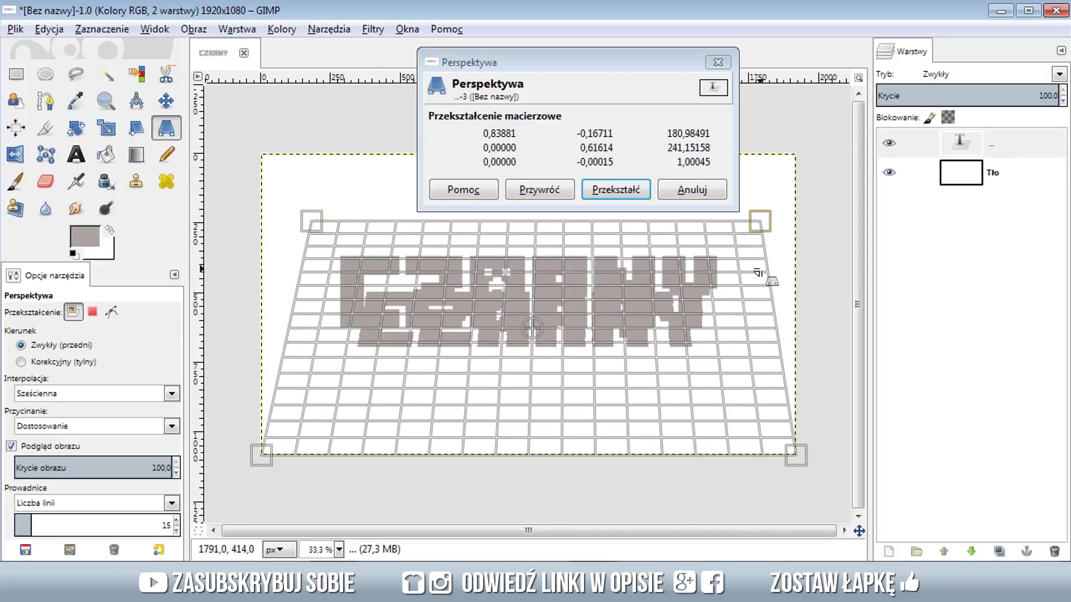
drag(761, 224, 753, 230)
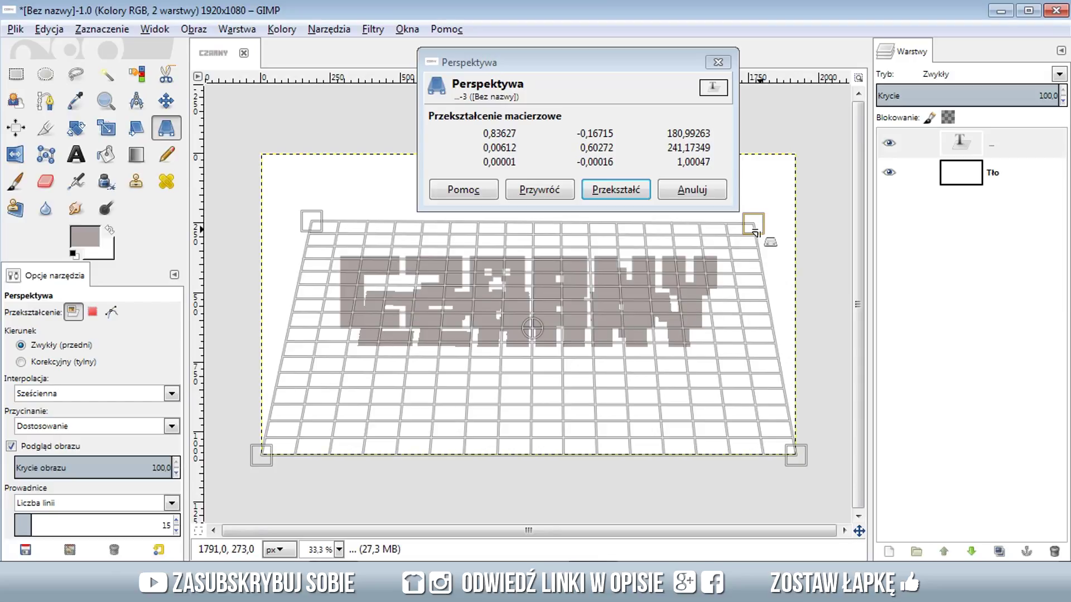
drag(751, 229, 751, 225)
click(616, 190)
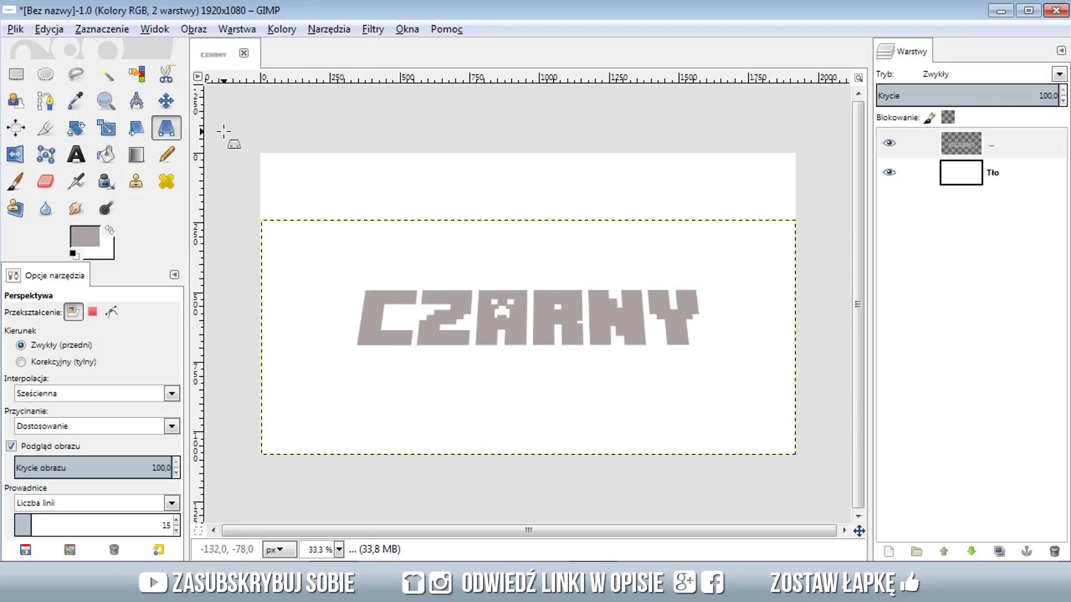
click(166, 100)
- Nudge the text layer up and add a horizontal guide at 240 px
drag(549, 336, 548, 300)
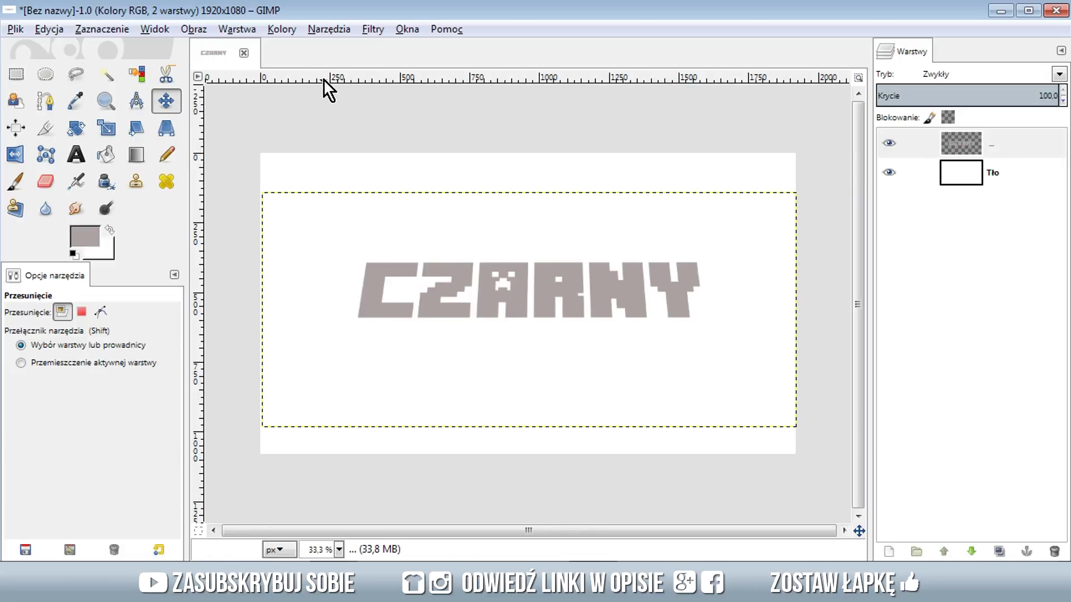
mouse_move(323, 79)
mouse_down()
mouse_move(534, 220)
mouse_move(496, 42)
mouse_up()
click(966, 143)
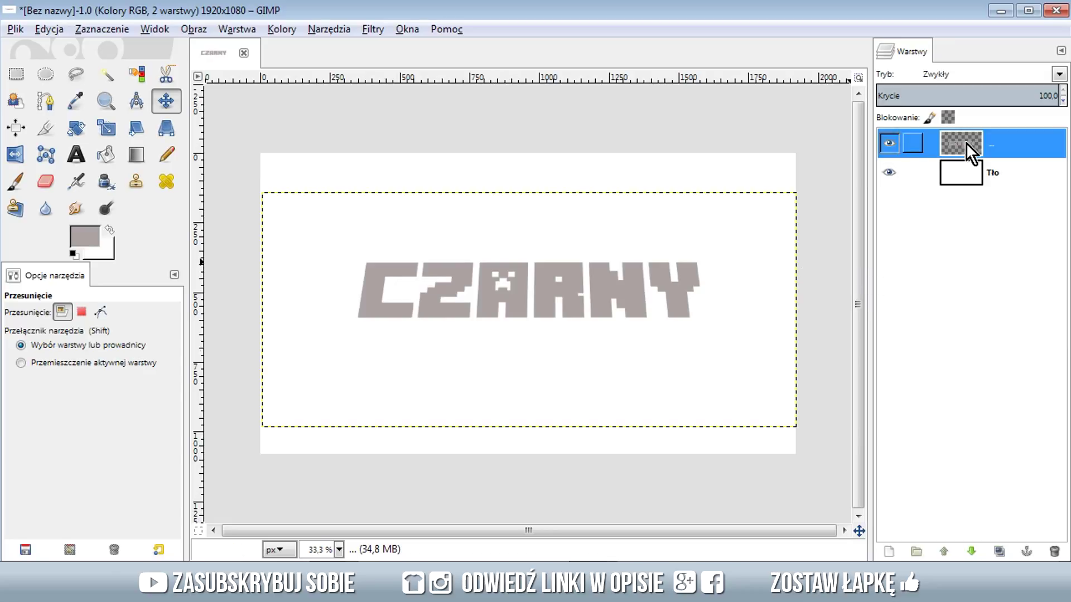
- Duplicate the CZARNY text layer to make three copies
click(999, 548)
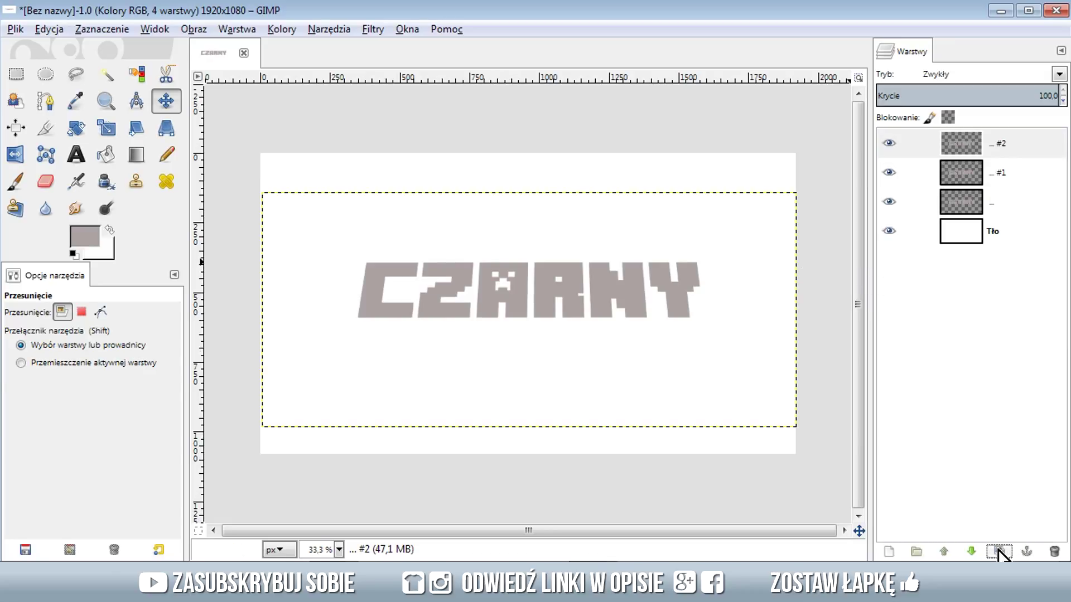
click(999, 548)
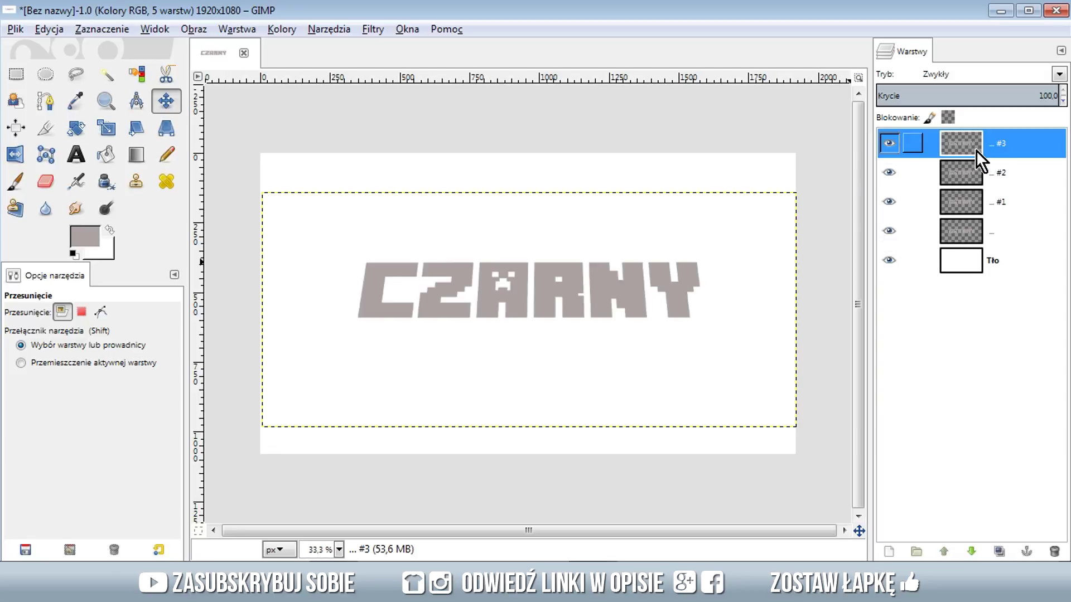
click(369, 30)
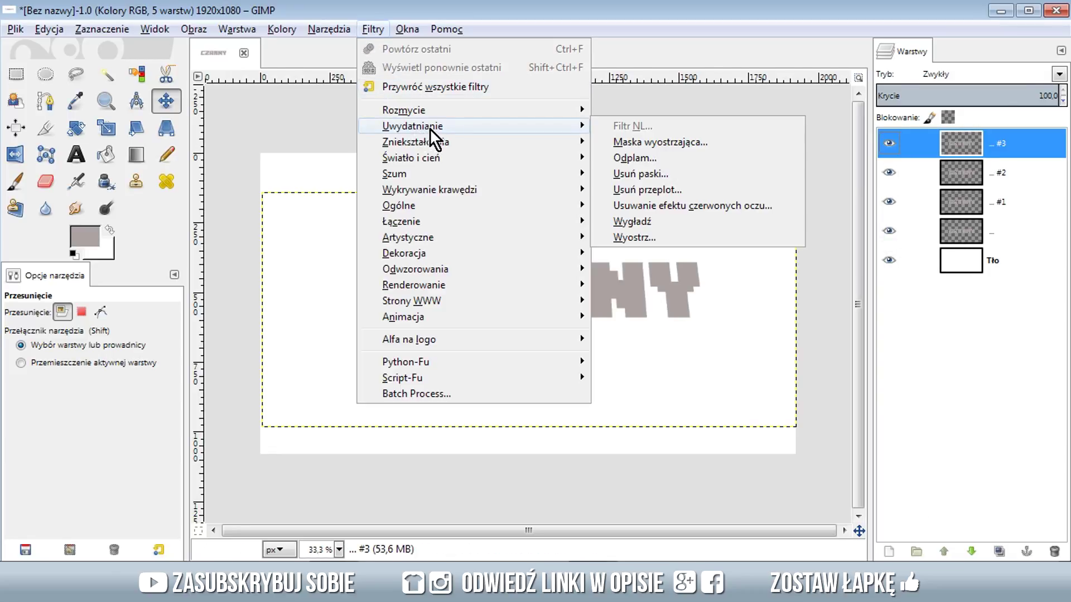
mouse_move(403, 109)
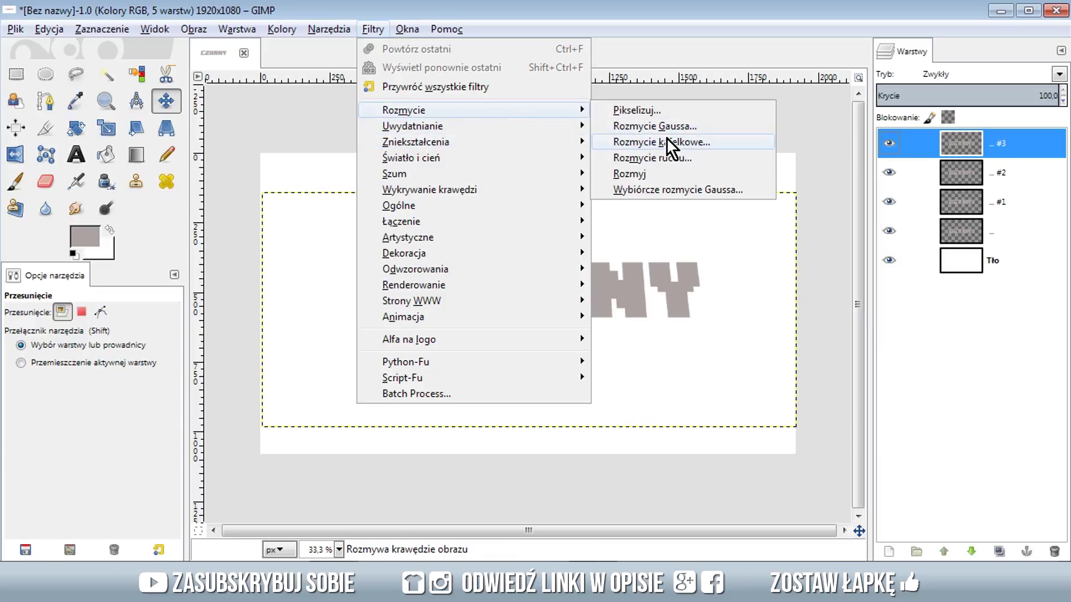
- Motion-blur top copy #3 at angle 225, length 40, then hide it
click(675, 156)
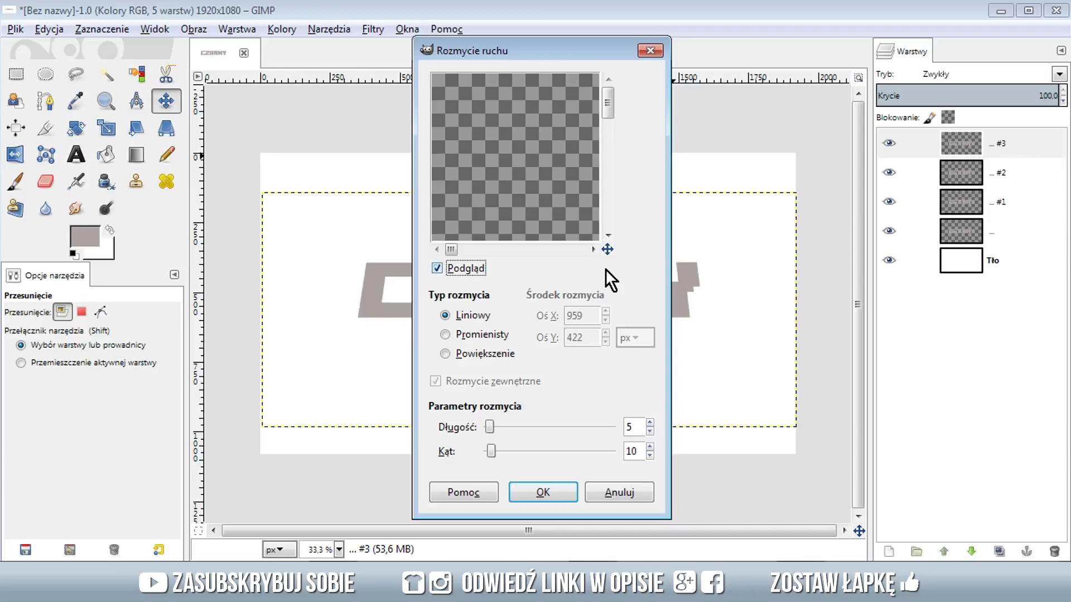
drag(607, 250, 617, 266)
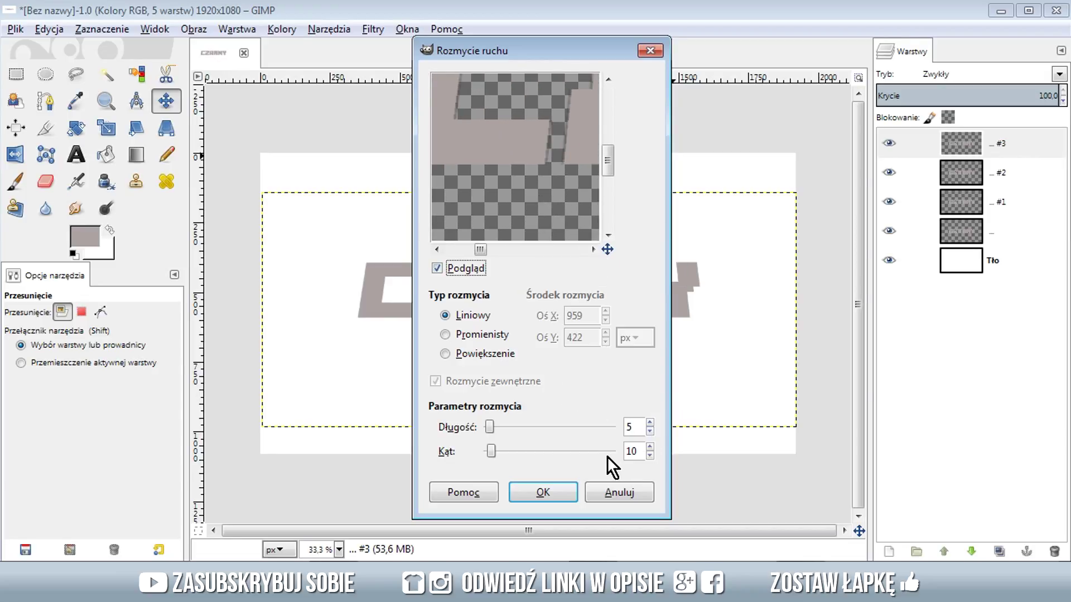
drag(640, 452, 617, 452)
text(225)
click(635, 427)
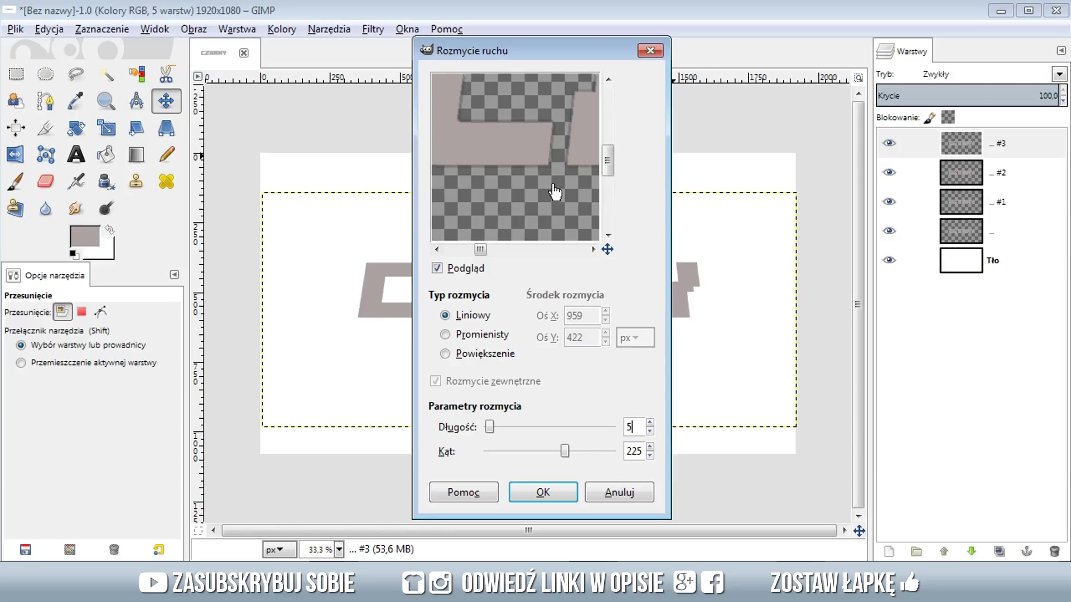
key(BackSpace)
text(16)
scroll(639, 425, up, 1)
scroll(639, 426, up, 12)
scroll(639, 425, up, 1)
mouse_move(580, 215)
mouse_down()
mouse_move(601, 227)
mouse_move(607, 249)
mouse_up()
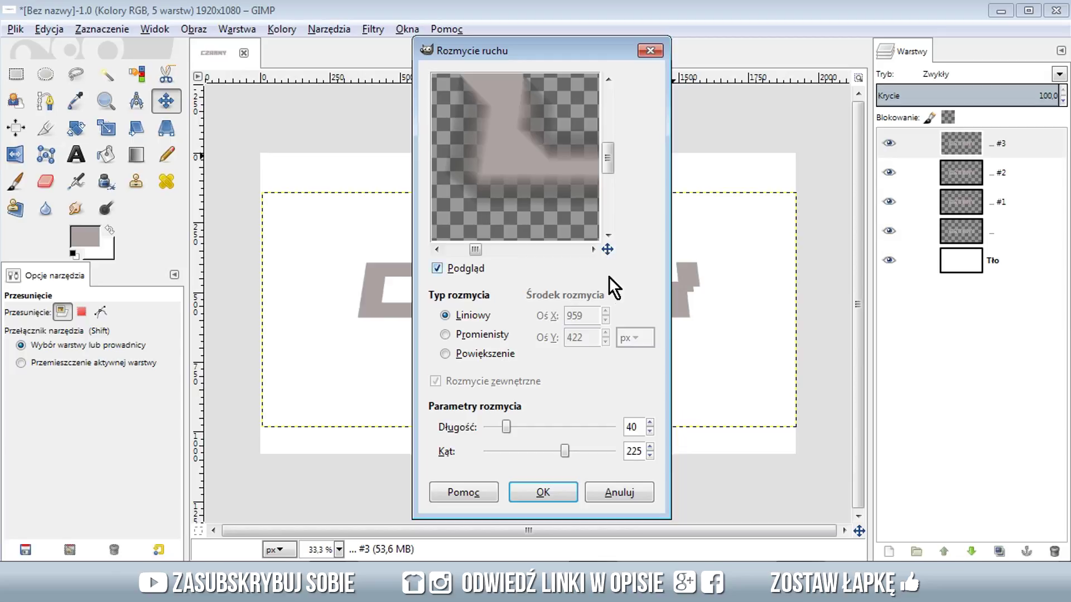
click(572, 494)
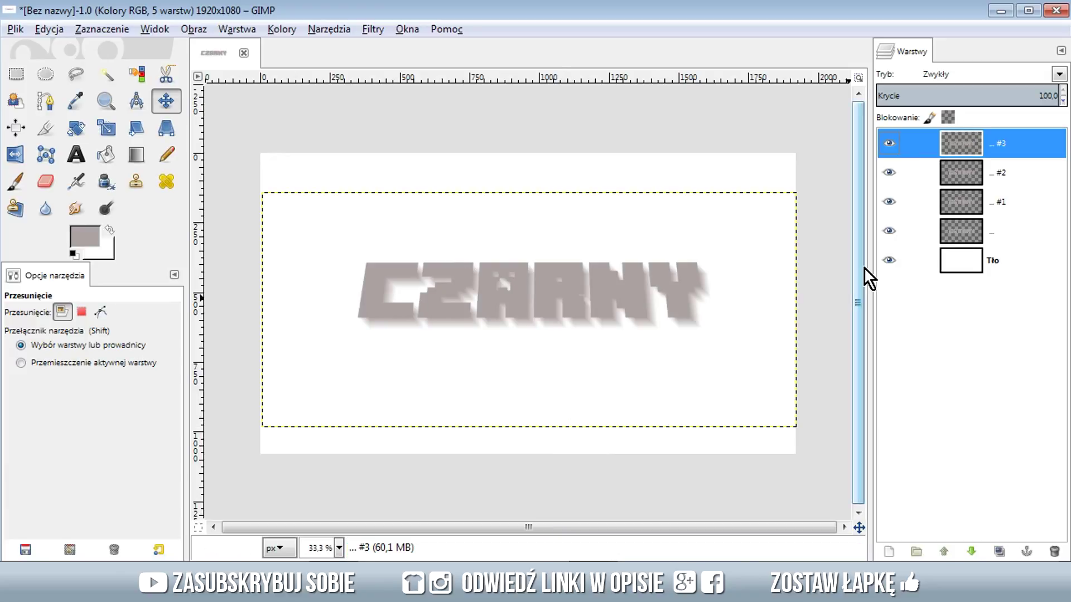
click(889, 143)
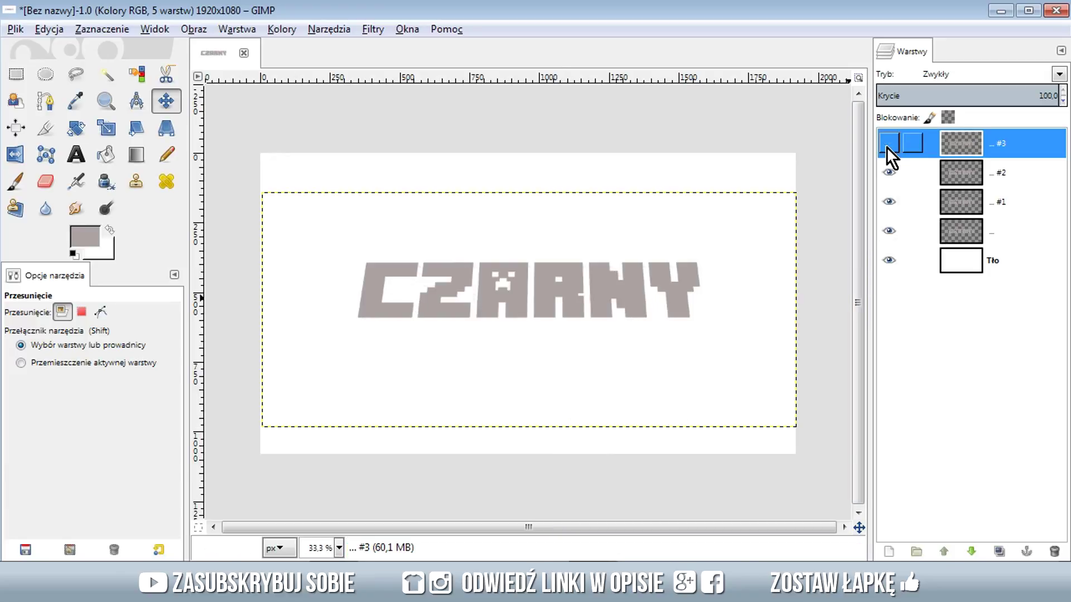
- Motion-blur copy #2 at angle 270 and hide it
click(957, 177)
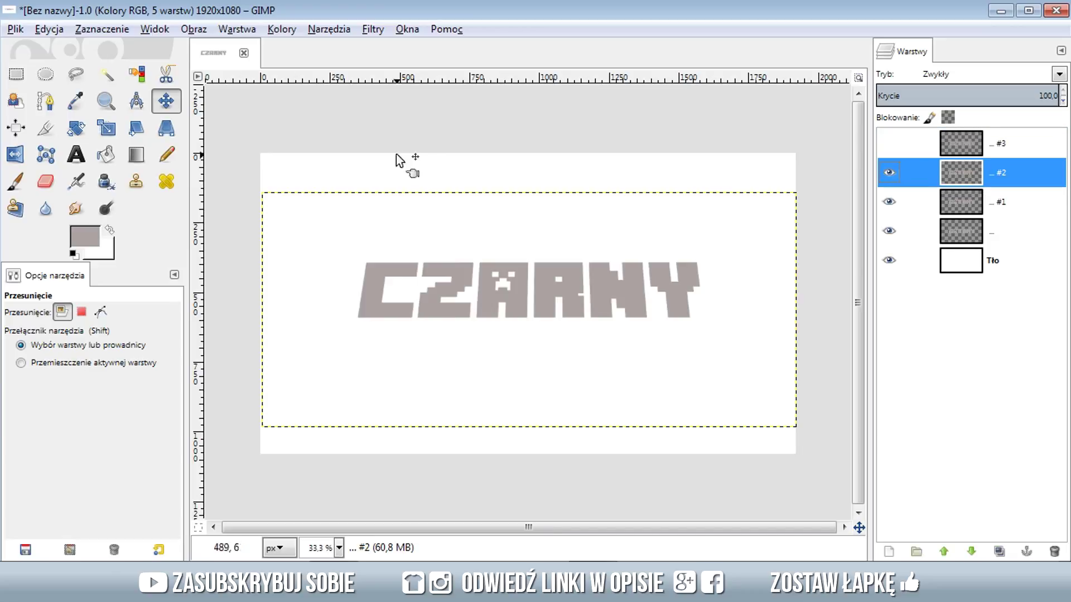
click(371, 30)
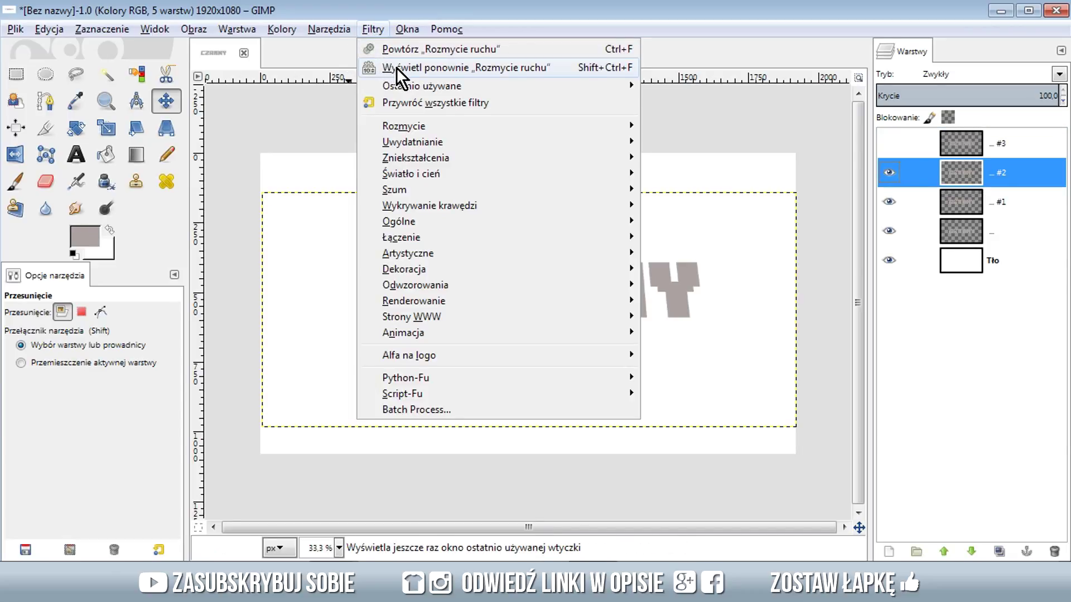
click(396, 67)
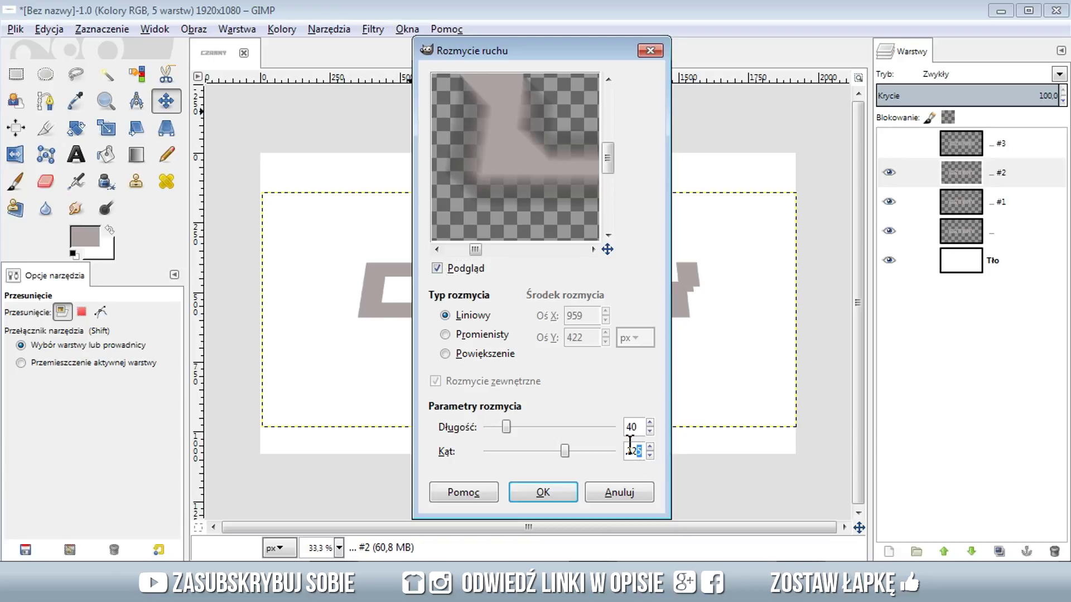
text(270)
click(633, 426)
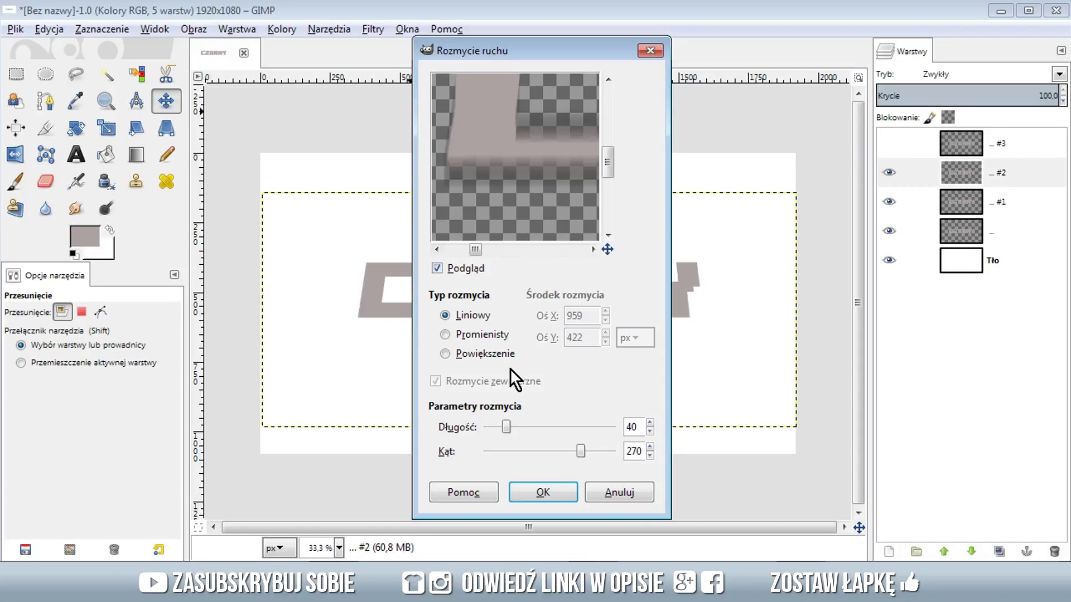
click(539, 494)
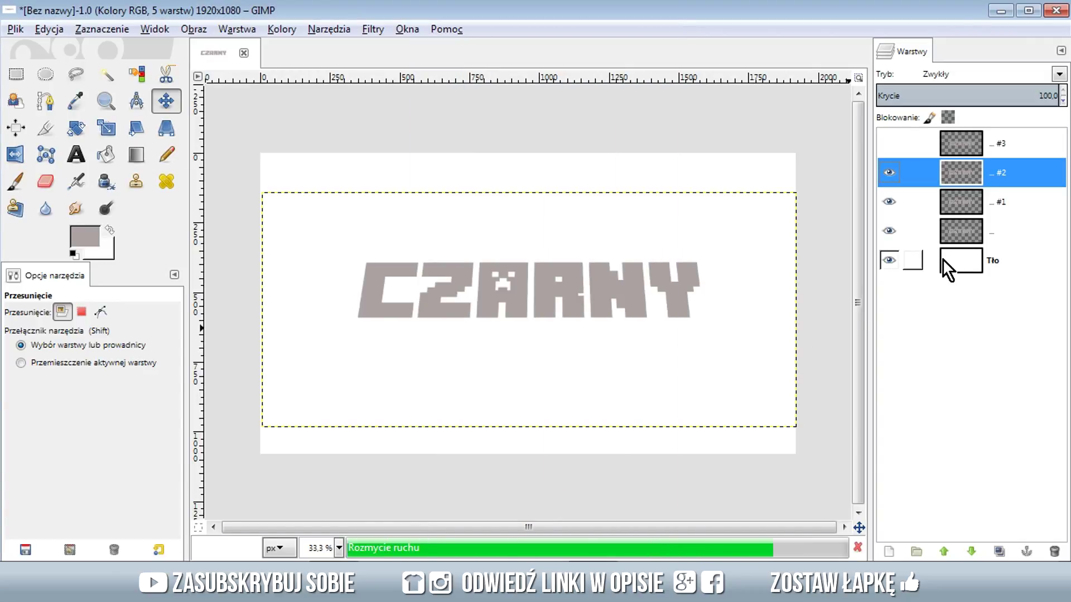
click(888, 173)
- Motion-blur copy #1 at angle 315 and hide the original text layer
click(958, 204)
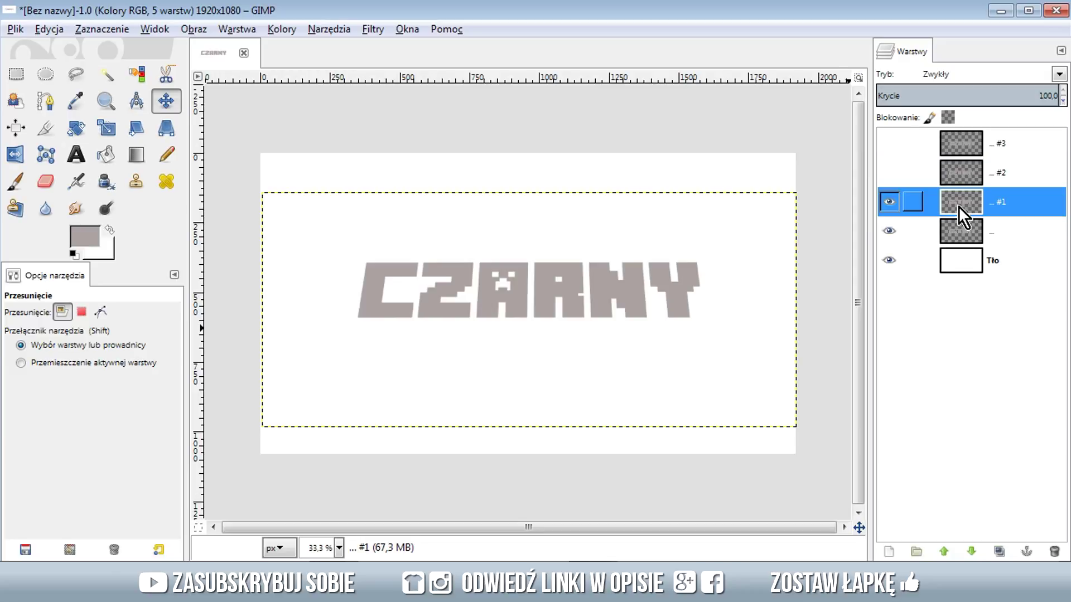
click(362, 35)
click(390, 69)
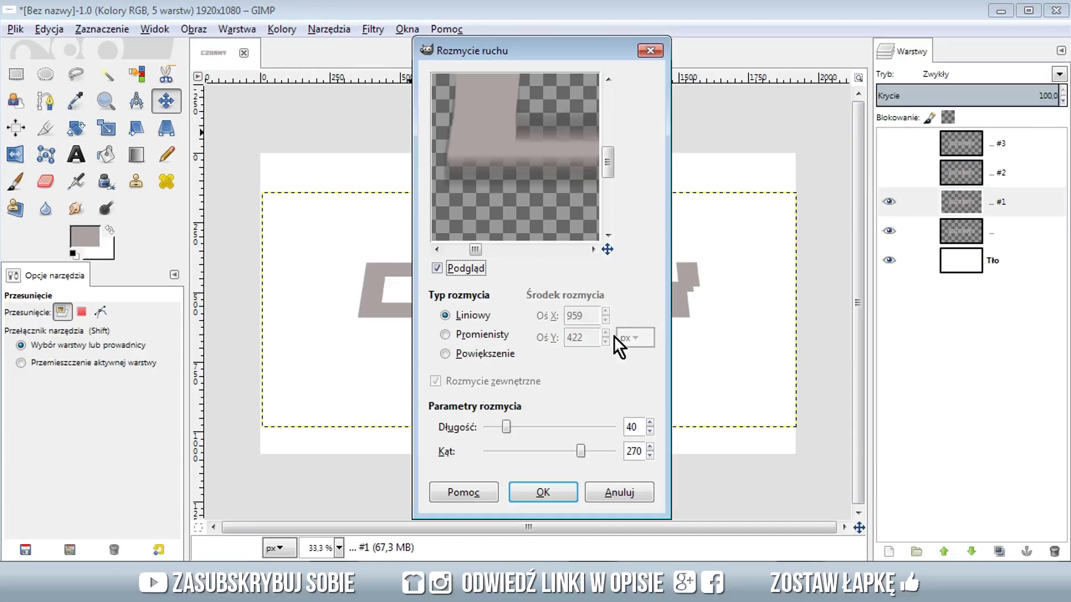
double_click(640, 452)
text(315)
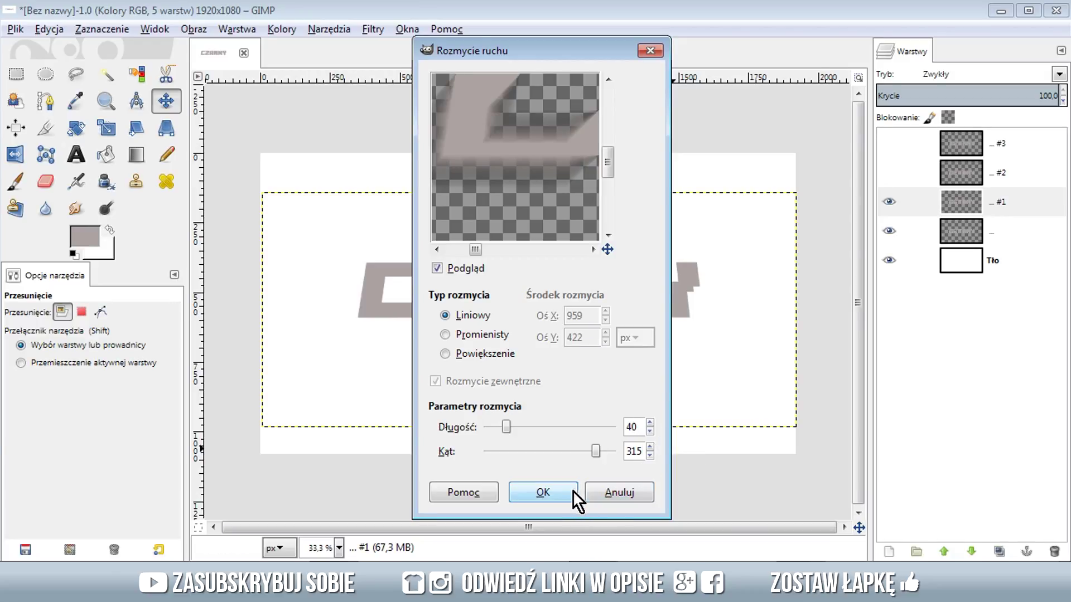
click(569, 493)
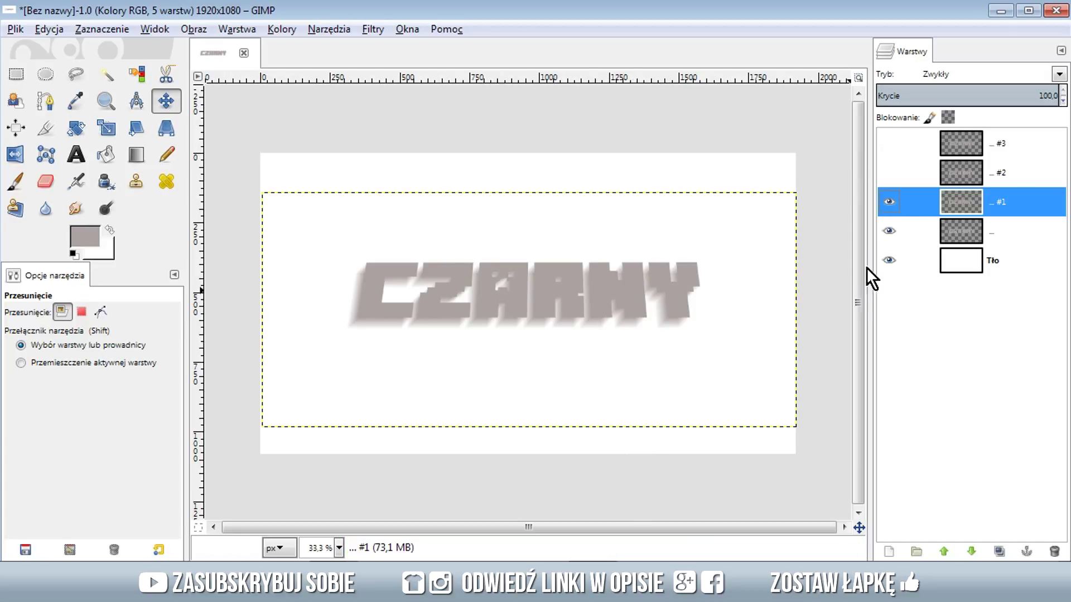
click(888, 230)
click(106, 154)
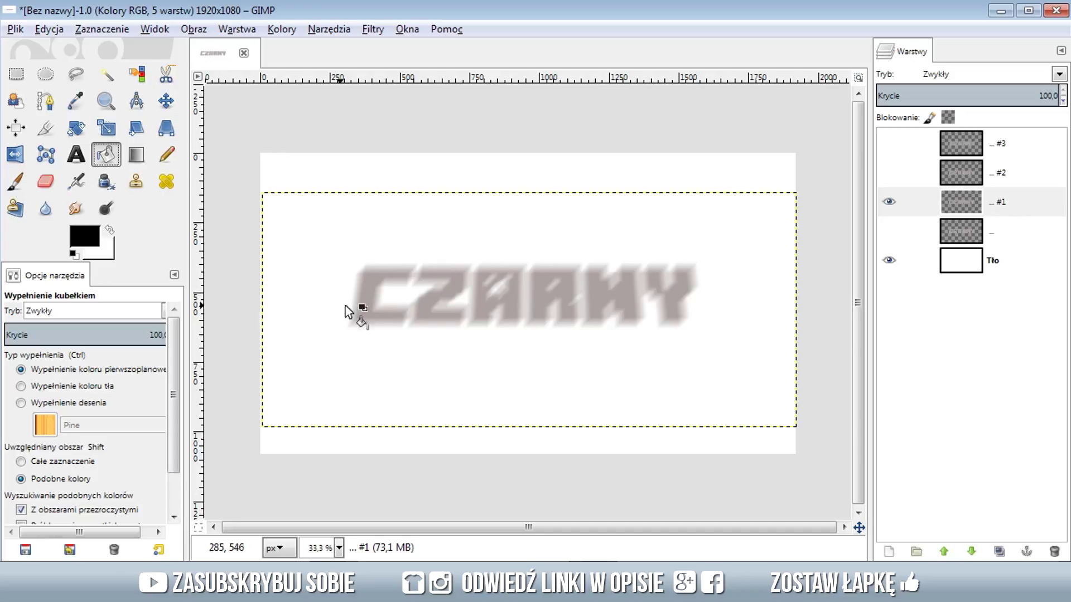
- Bucket-fill the A and R of blurred copy #2 solid black, then hide that copy
click(881, 195)
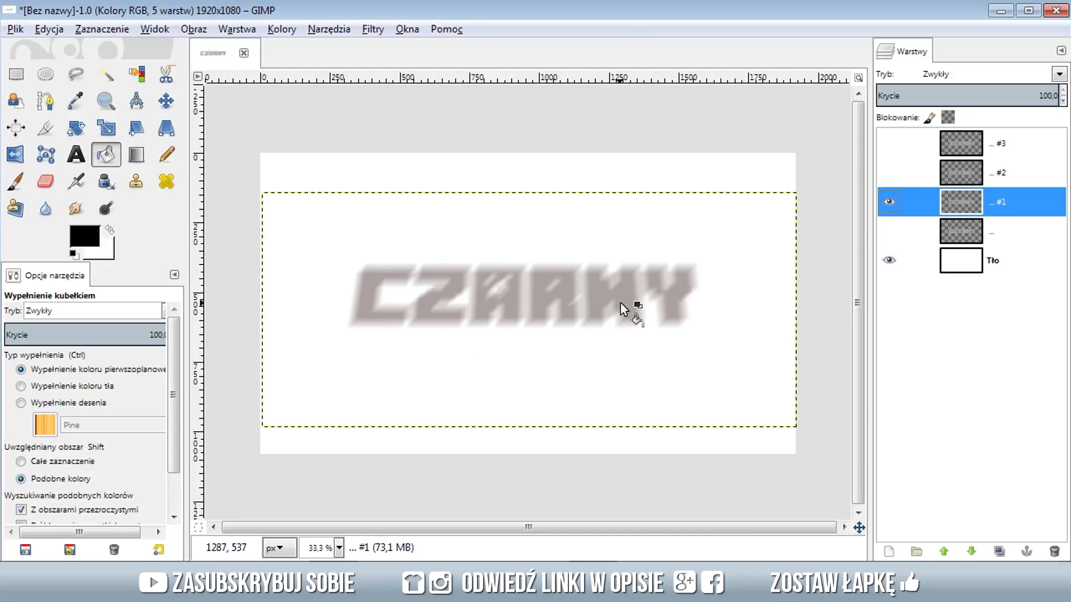
click(643, 308)
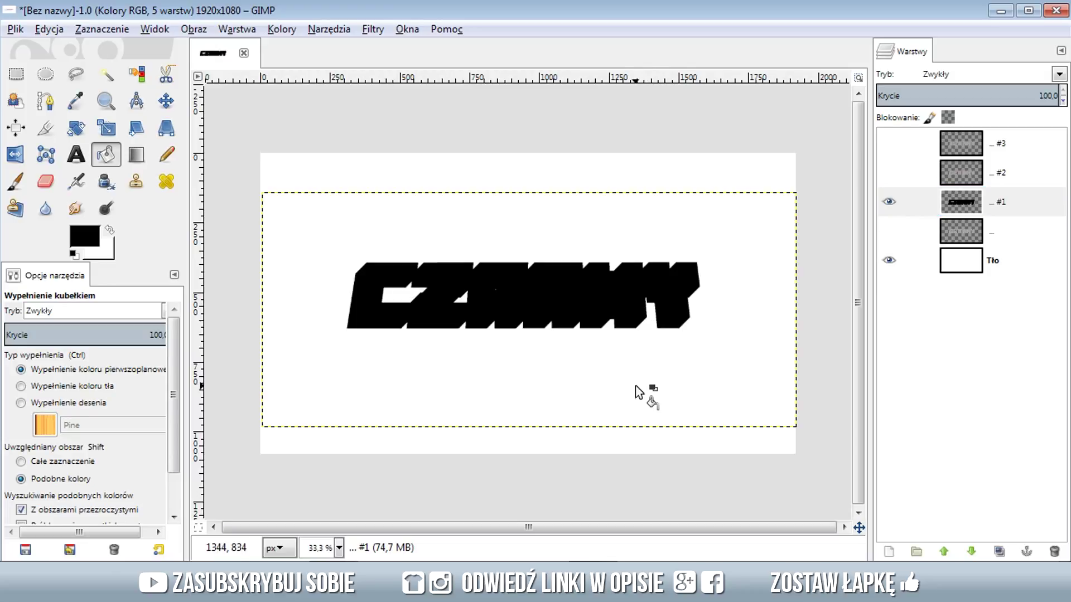
click(888, 202)
click(888, 172)
click(1003, 170)
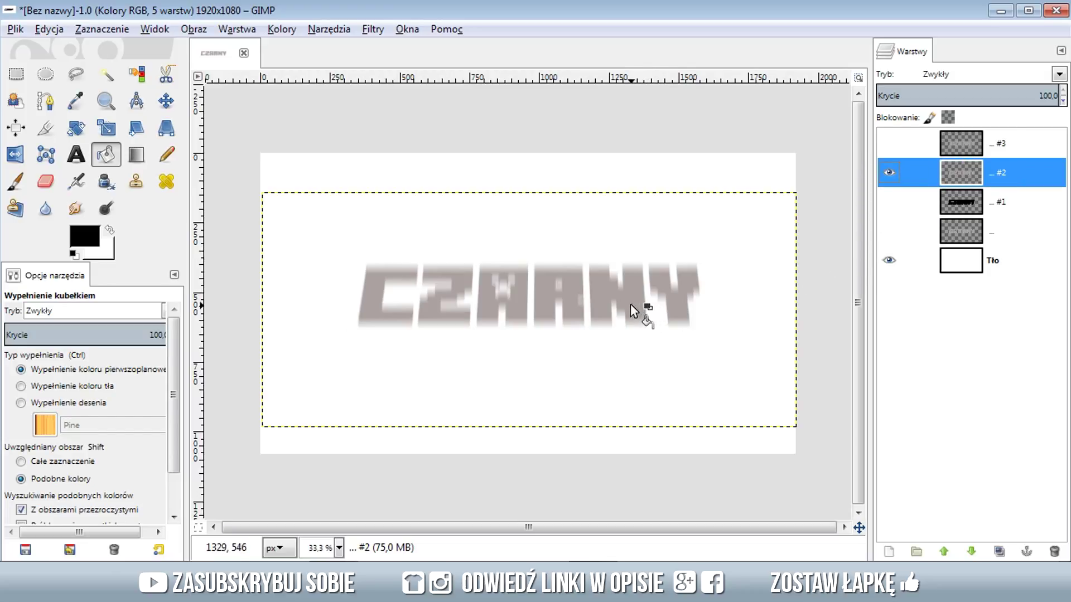
click(599, 300)
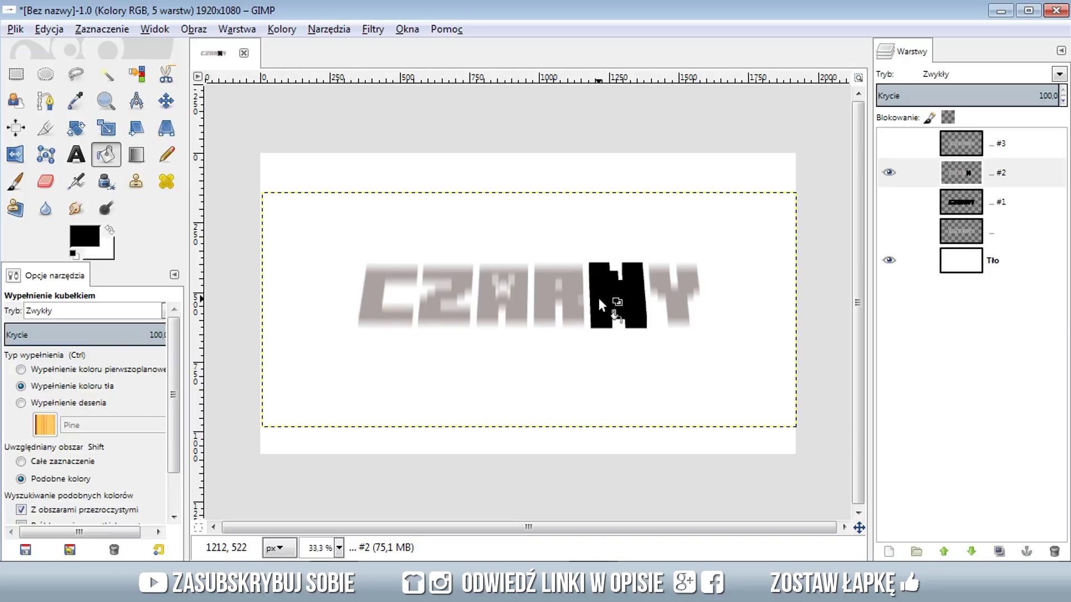
key(ctrl+z)
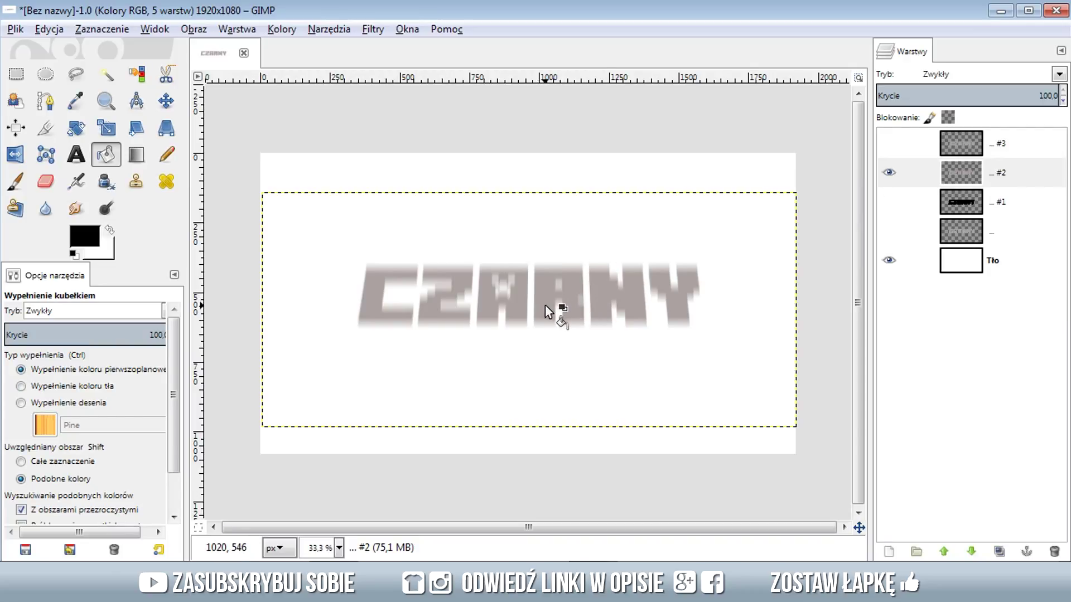
click(545, 304)
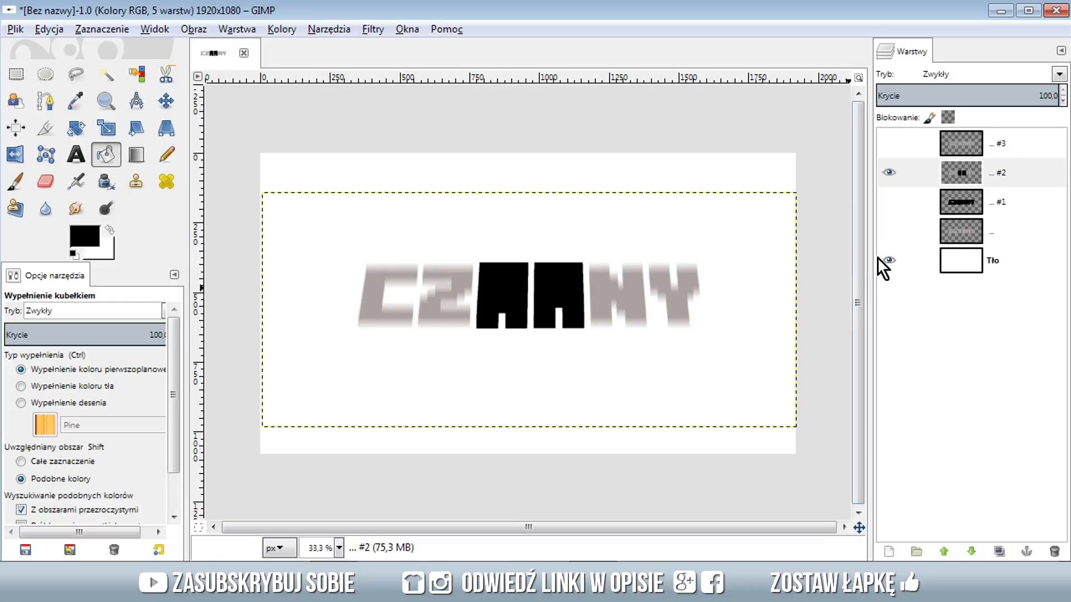
click(888, 173)
- Fill blurred copy #3 solid black and move the grey text layer to the top
click(888, 144)
click(960, 143)
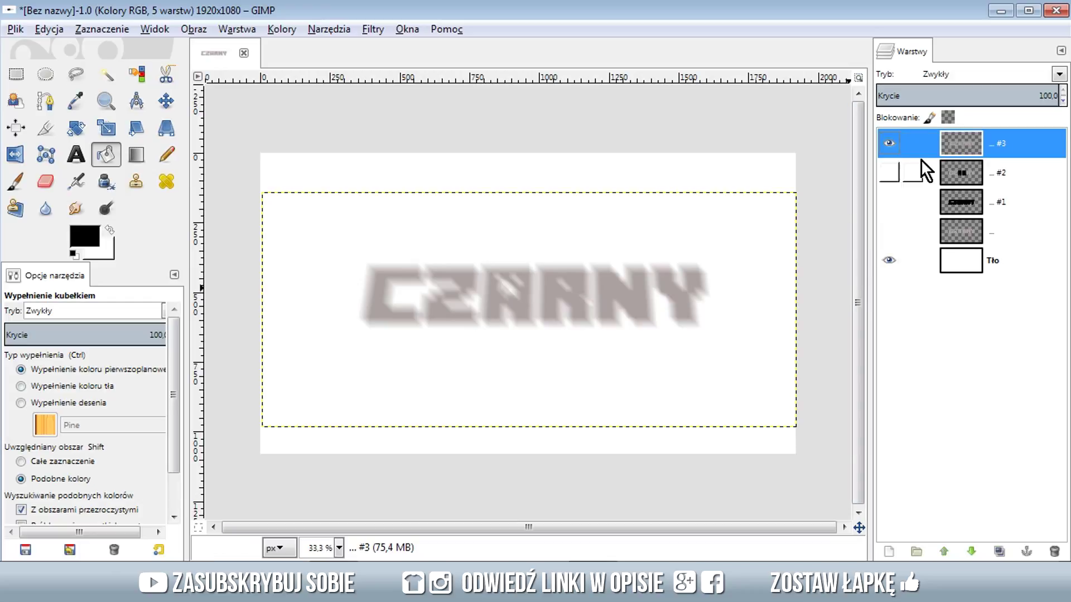
click(594, 305)
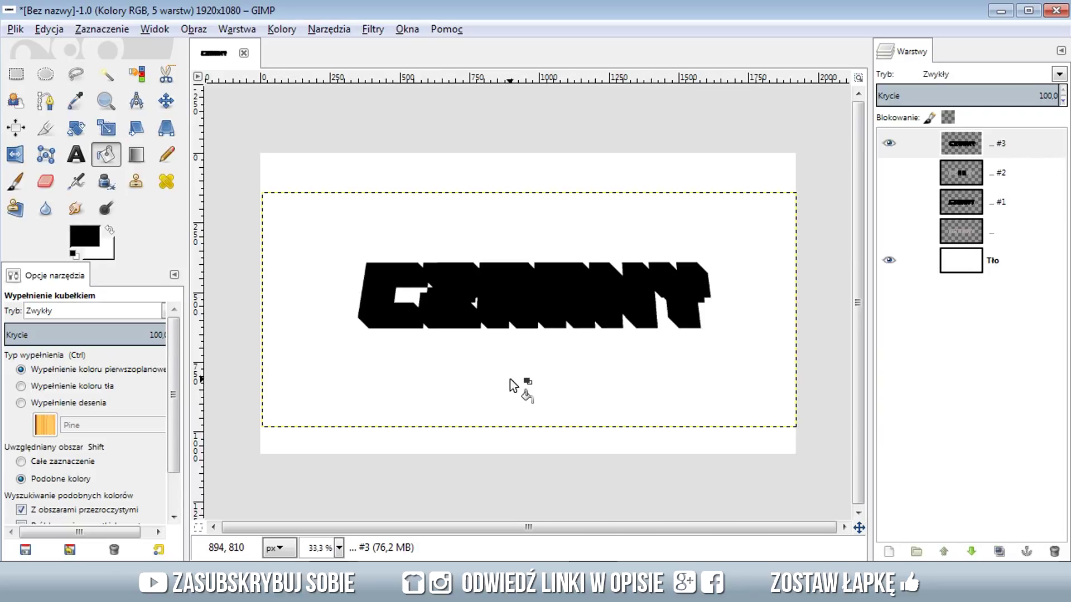
click(16, 73)
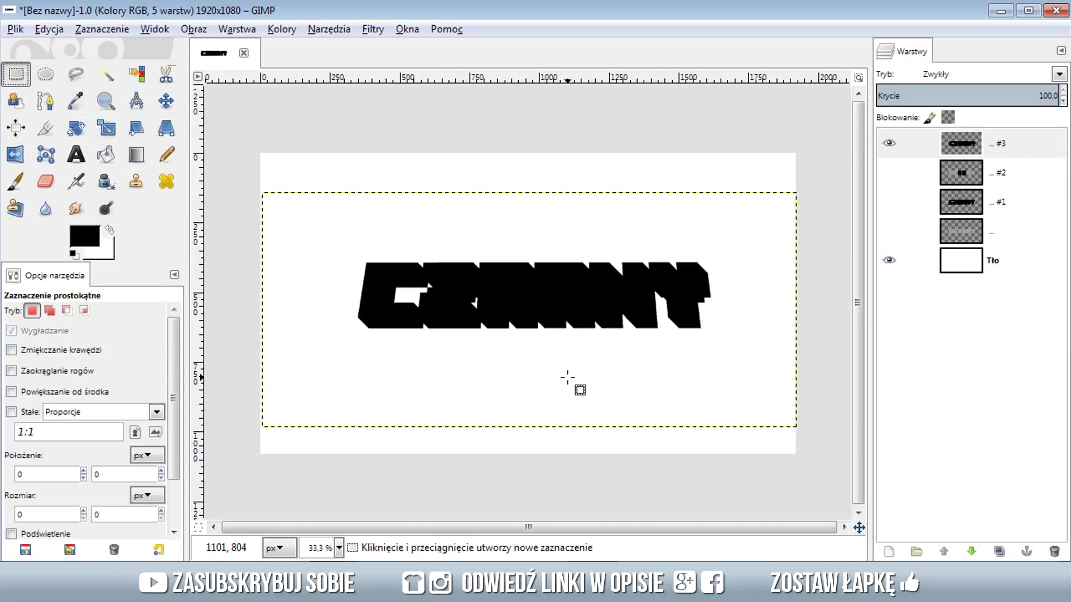
click(888, 231)
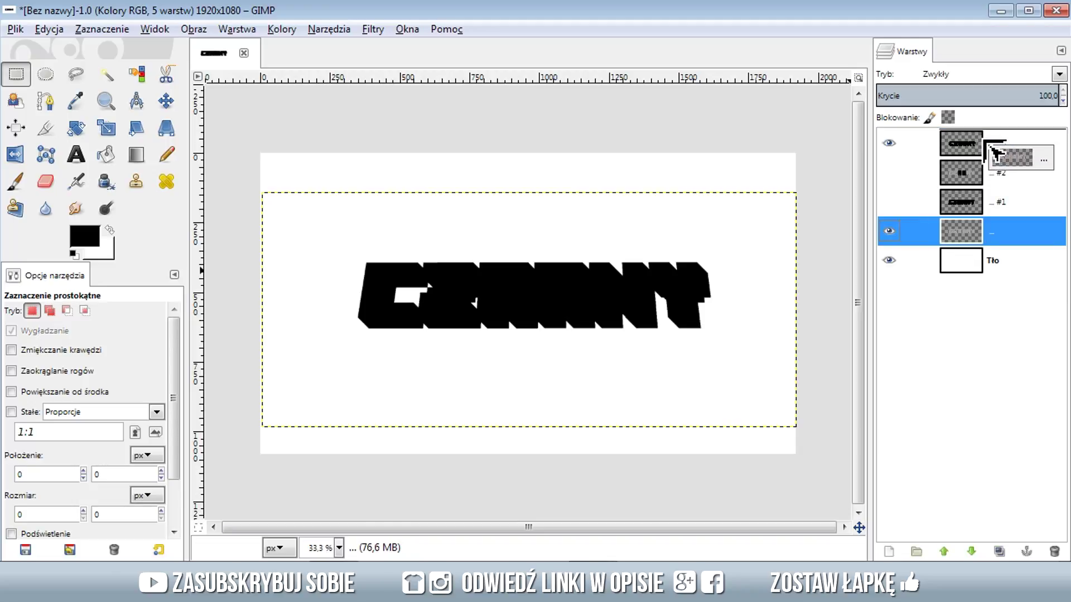
drag(965, 236, 982, 138)
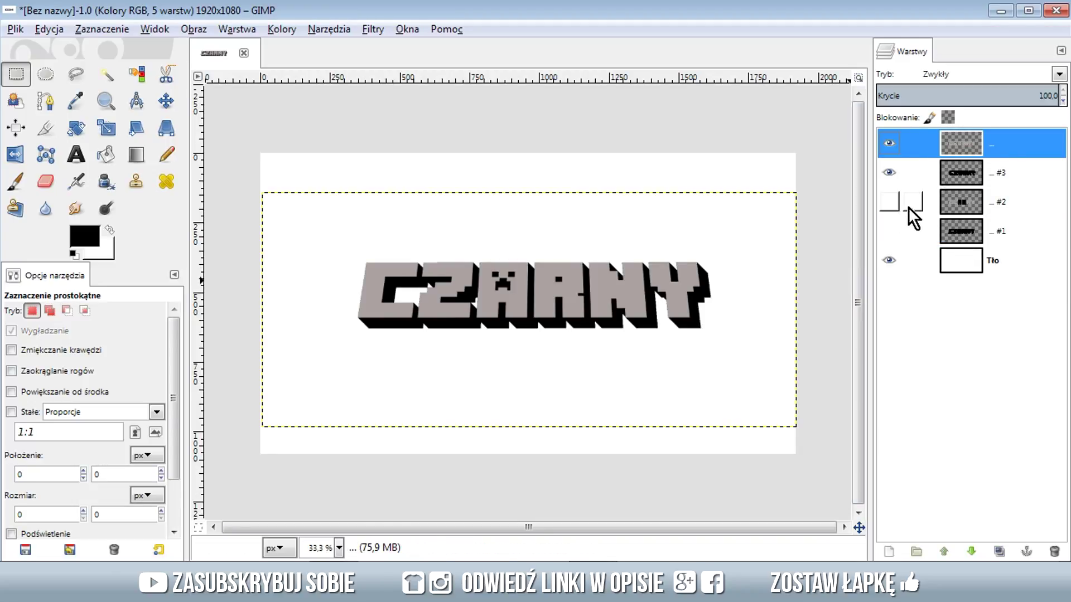
click(962, 175)
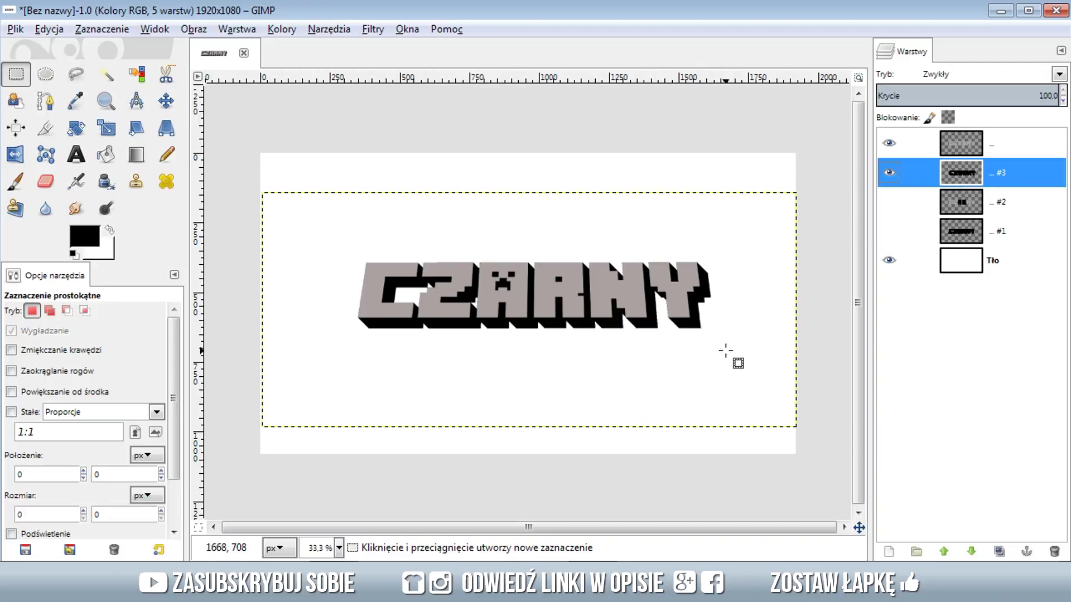
- Erase the black copy #3 letters from the A onward, leaving only CZ
drag(742, 357, 480, 220)
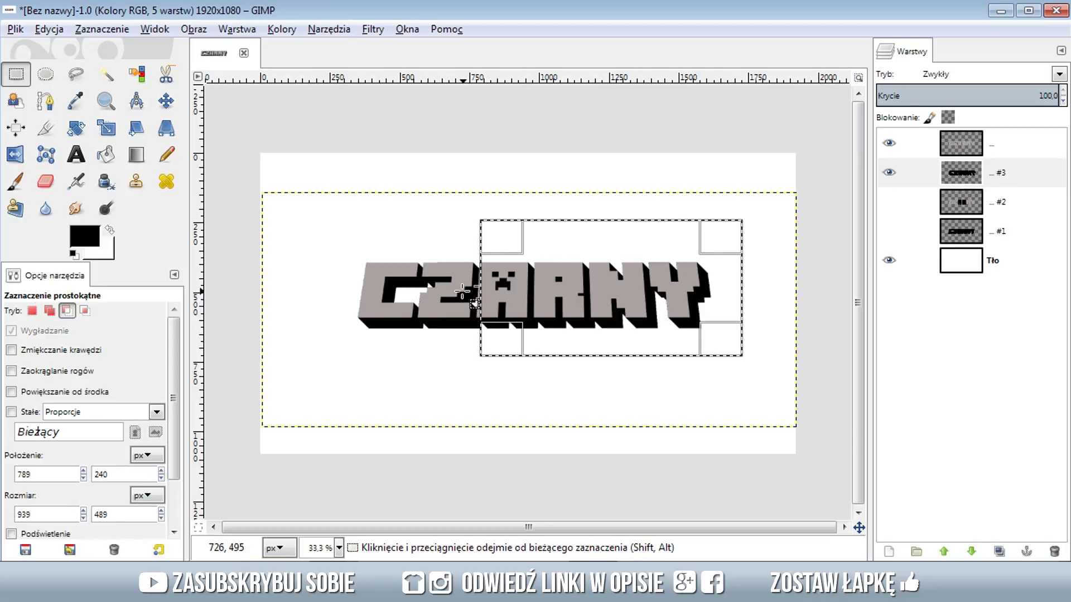
scroll(467, 305, up, 2)
ctrl+scroll(467, 306, up, 3)
drag(585, 336, 560, 339)
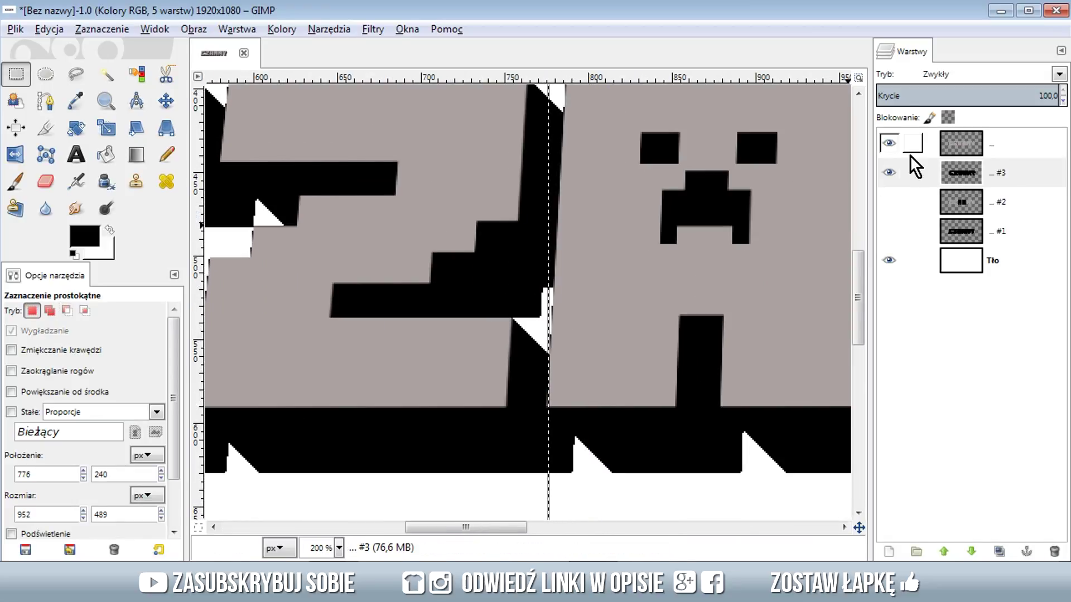
click(889, 143)
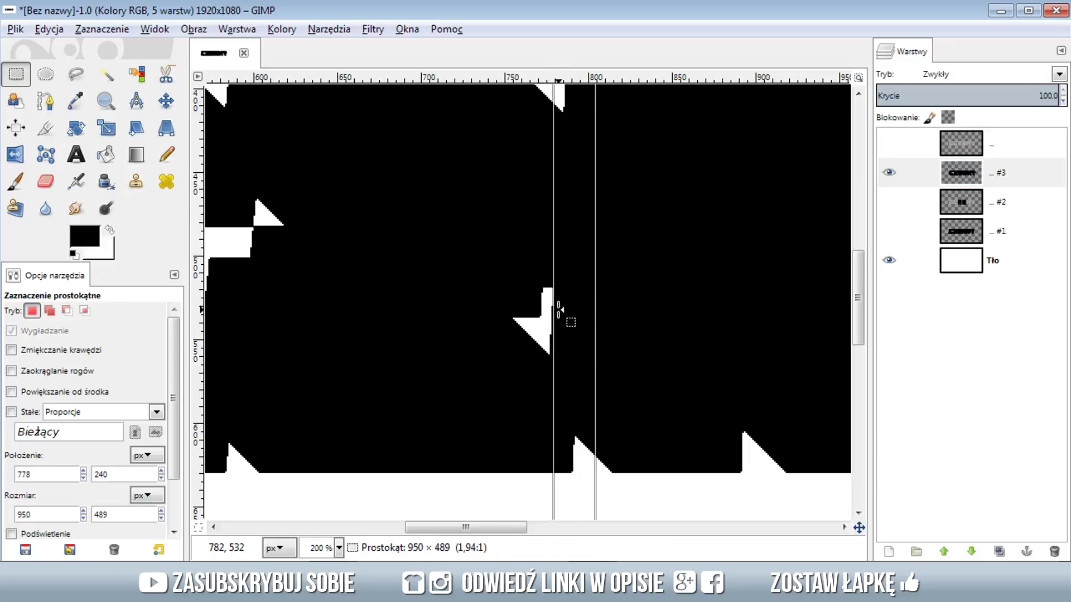
ctrl+scroll(634, 311, down, 3)
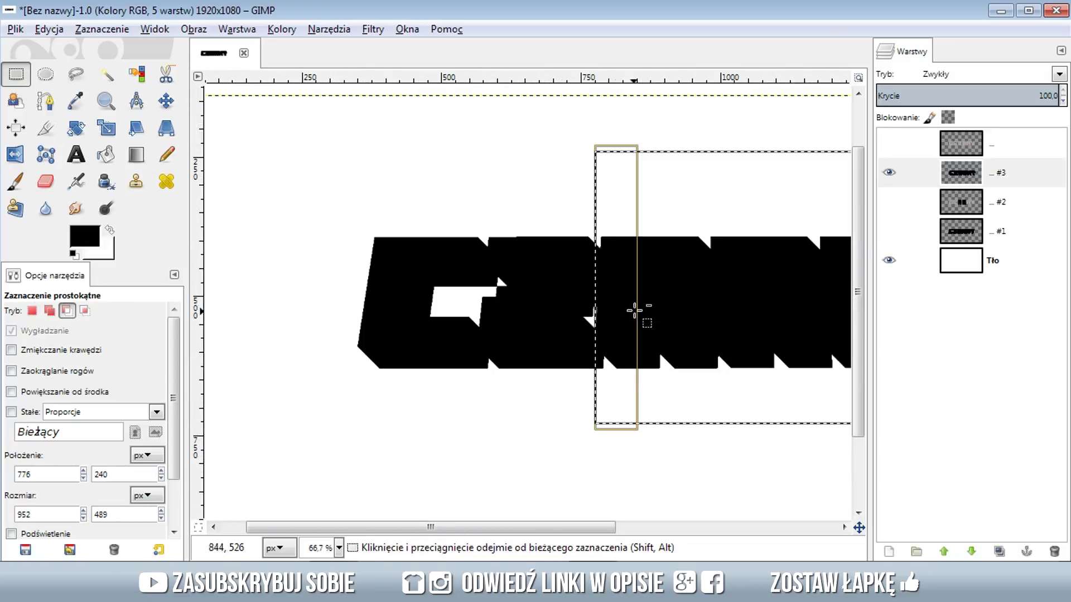
click(959, 173)
click(61, 34)
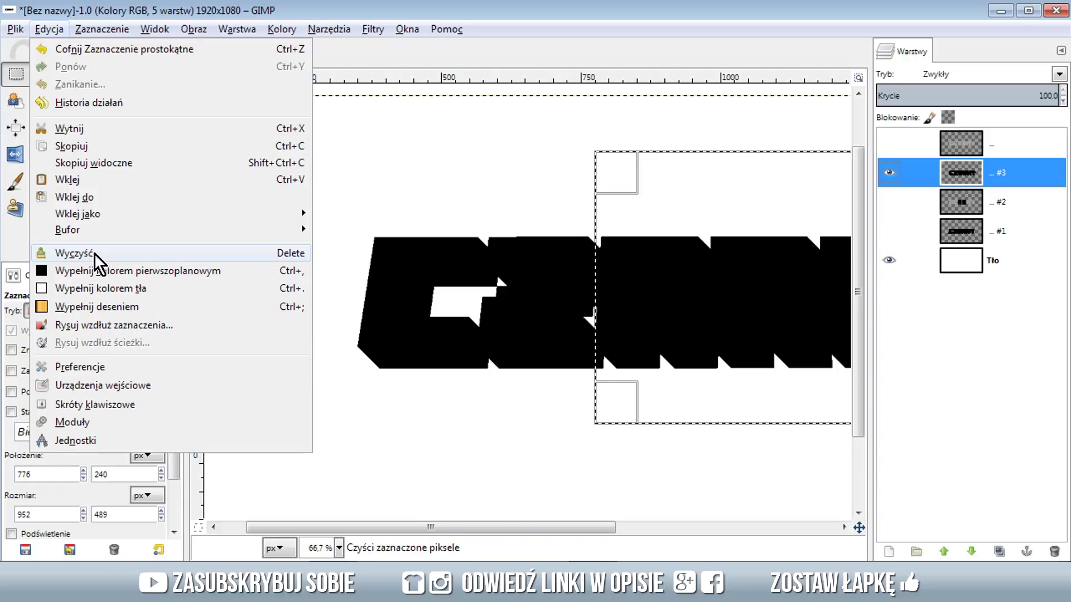
click(72, 253)
- Hide copy #3, then show copy #2 (black middle letters) and make it active
click(890, 176)
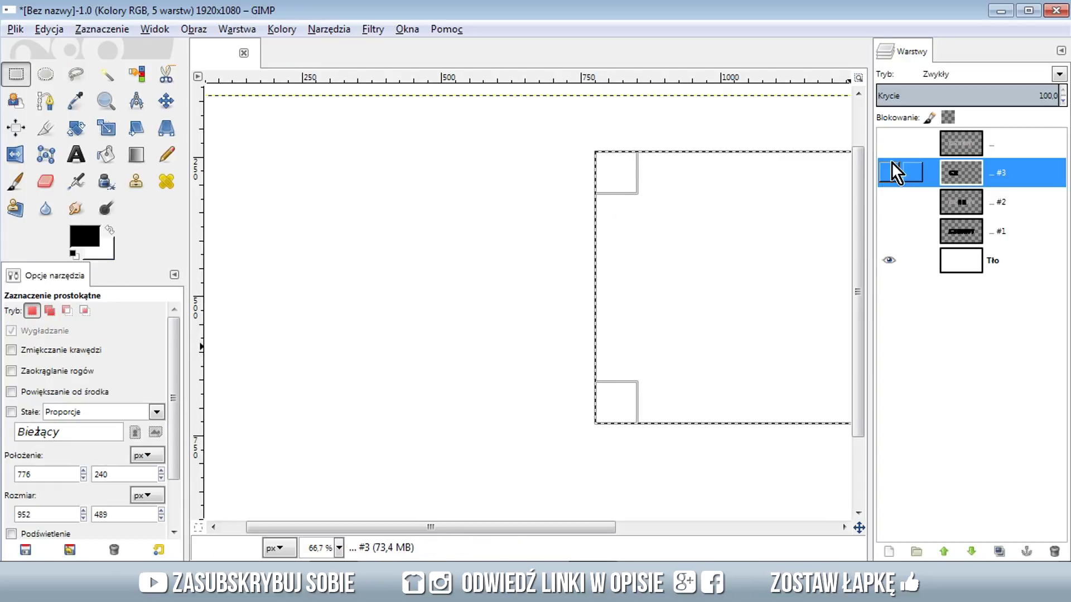
click(889, 202)
click(965, 208)
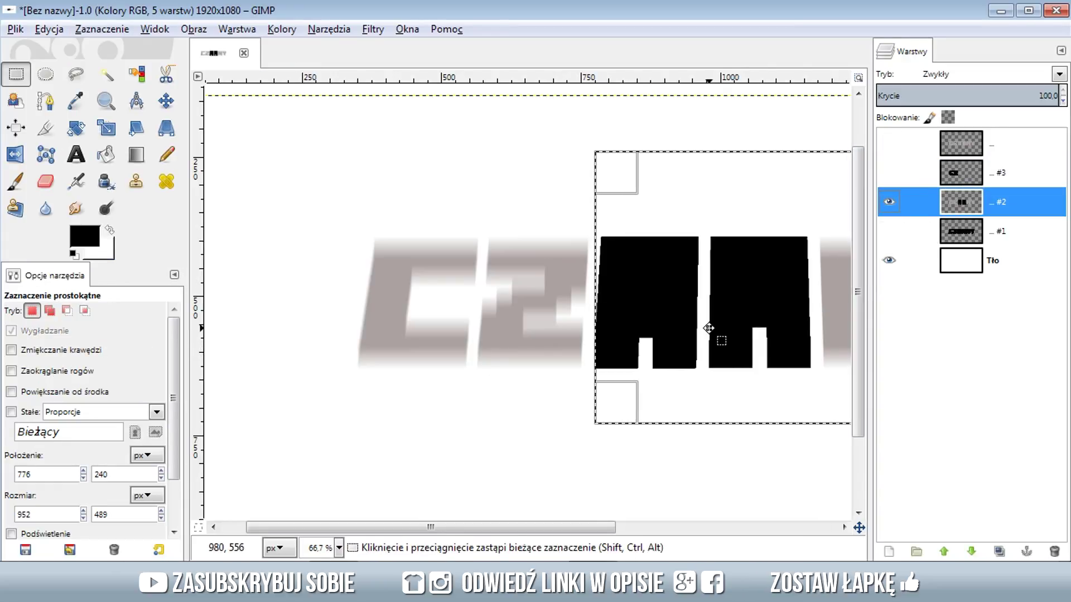
- Clear the NY and CZ letters from copy #2, keeping only the middle letters
key(minus)
key(minus)
drag(502, 282, 600, 303)
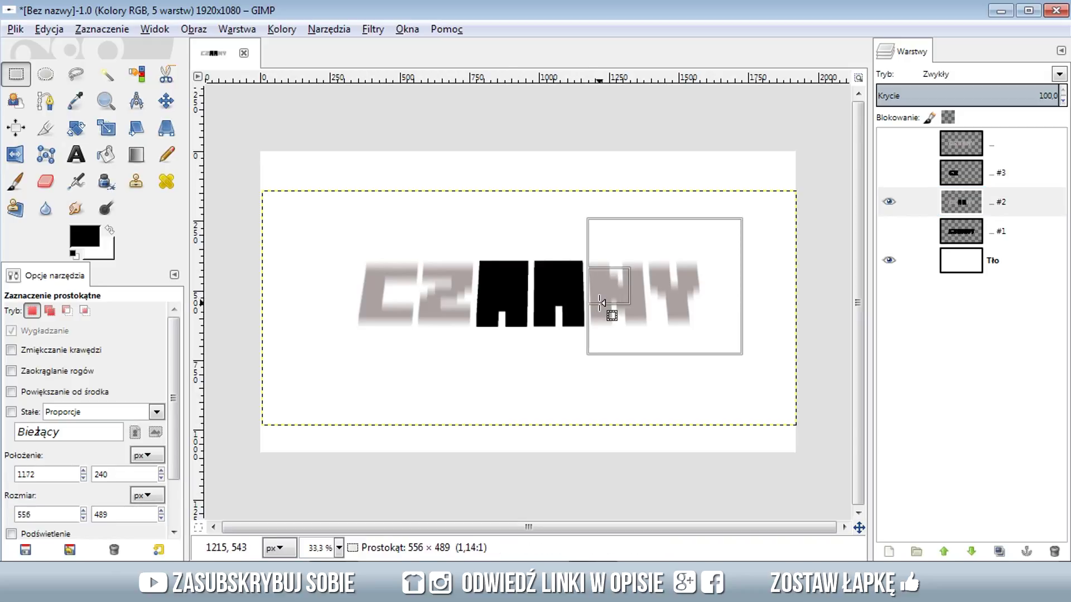
click(50, 29)
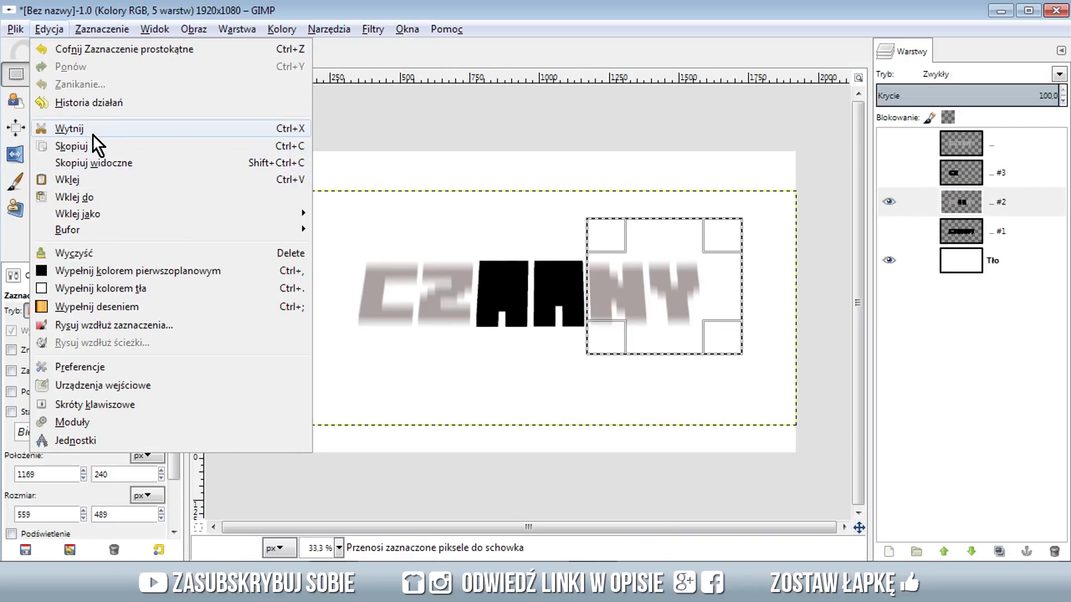
click(115, 254)
drag(304, 217, 476, 347)
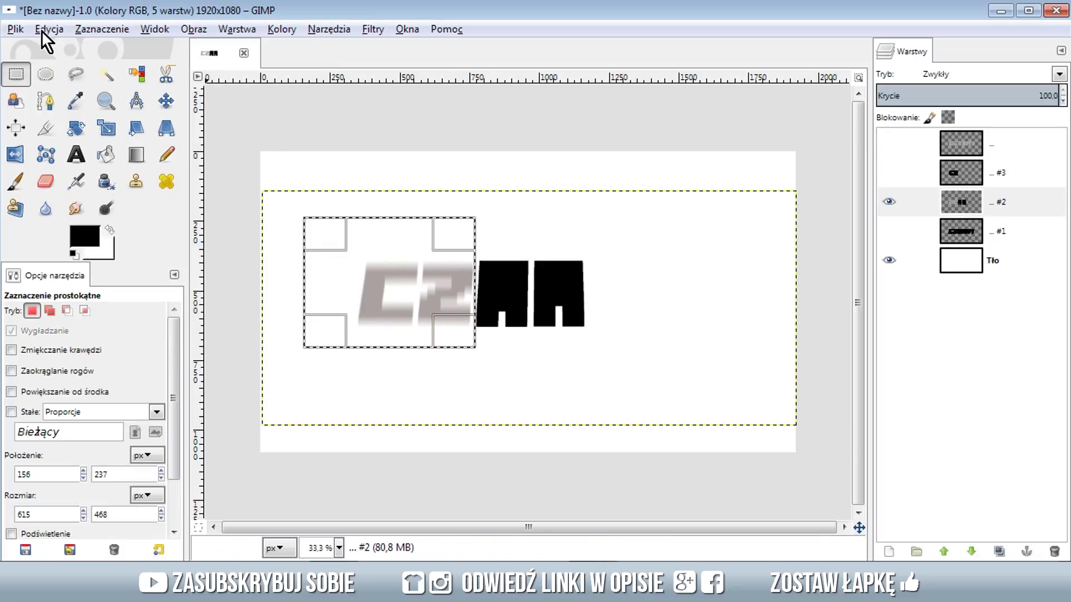
click(49, 29)
click(78, 253)
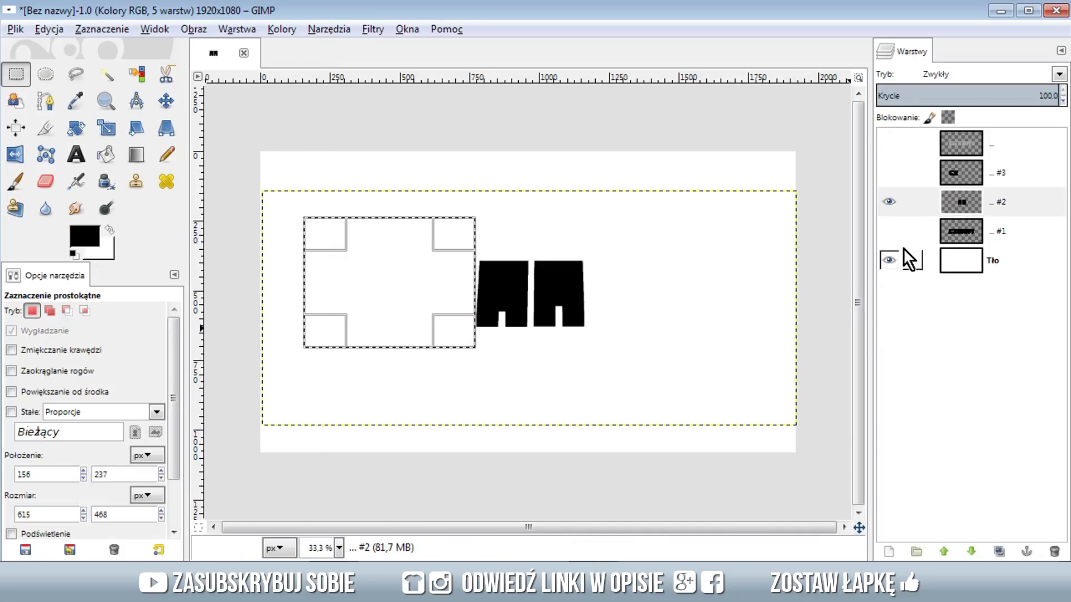
- Show and activate black copy #1, hide copy #2, and show the grey top layer
click(891, 232)
click(887, 203)
click(955, 225)
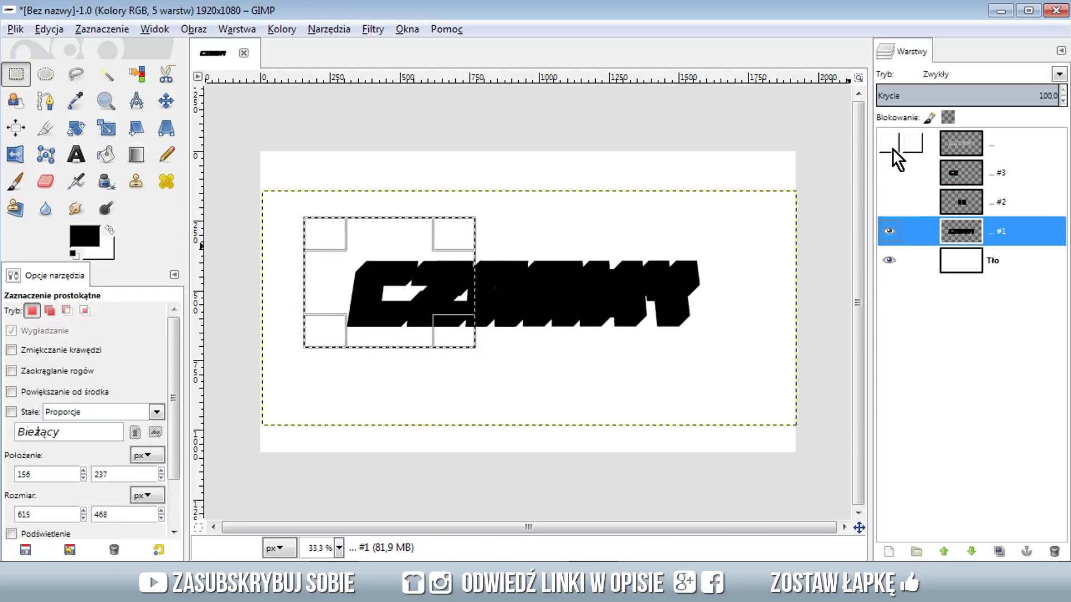
click(892, 146)
- Clear the left-hand letters up to the N from copy #1, then deselect
drag(571, 353, 650, 385)
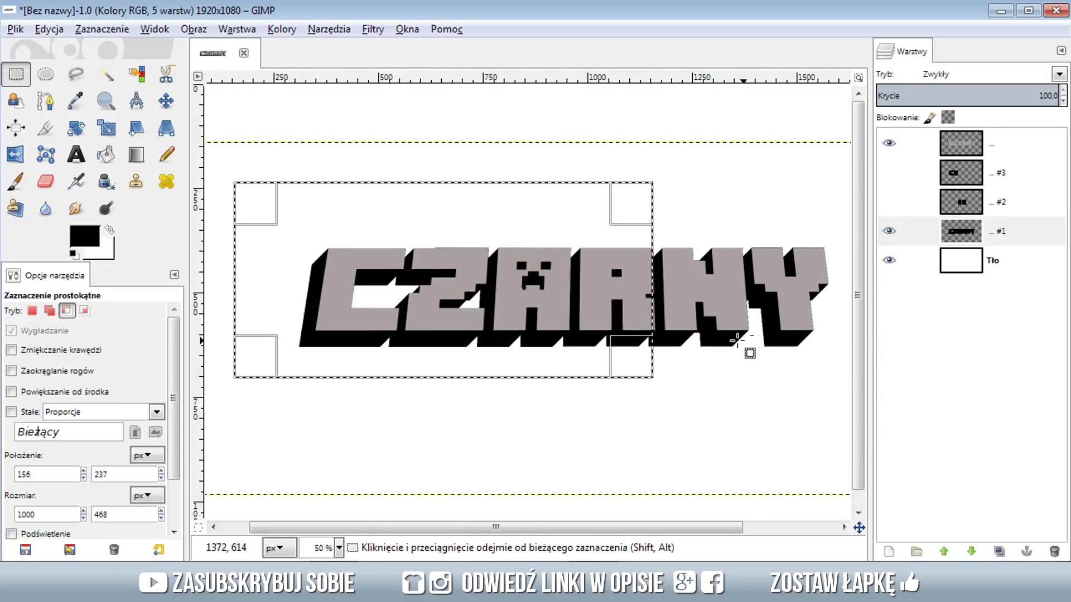
scroll(748, 351, up, 4)
scroll(467, 328, down, 1)
scroll(433, 327, down, 1)
drag(401, 307, 396, 310)
click(889, 143)
scroll(395, 313, up, 1)
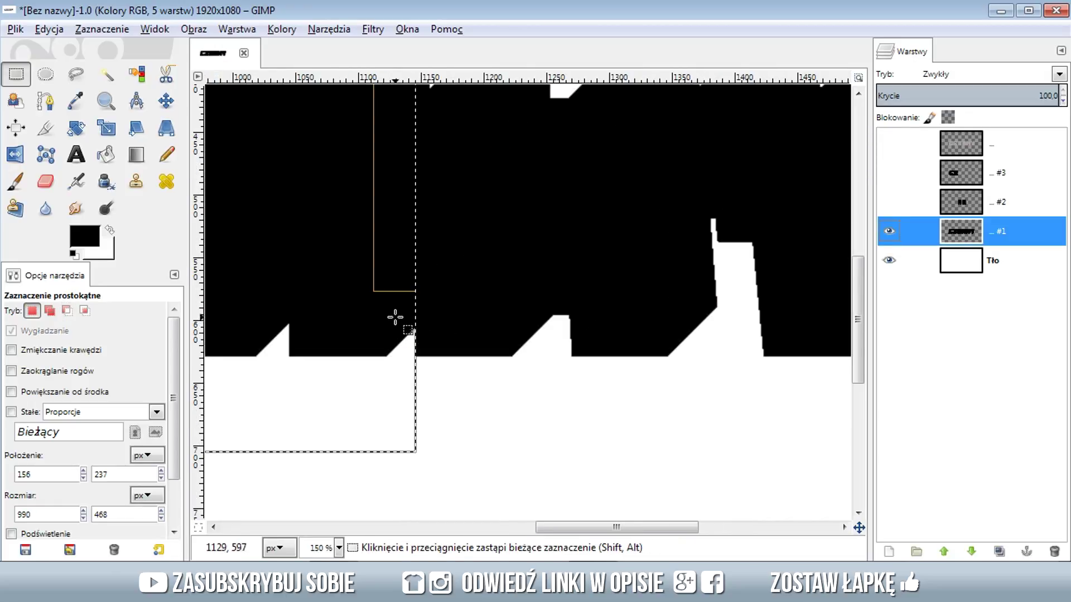
drag(396, 275, 402, 278)
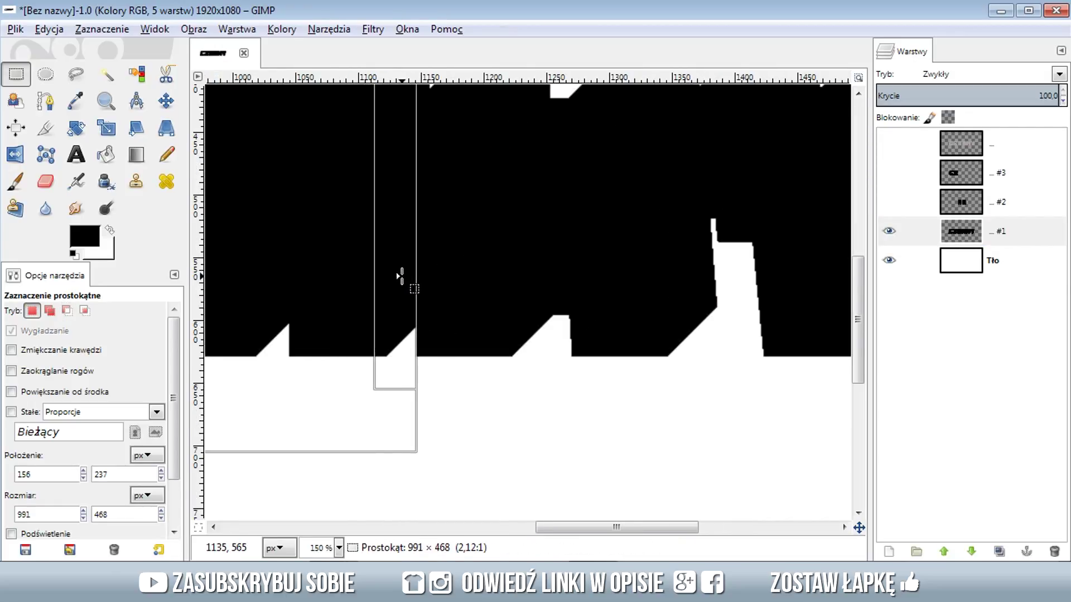
scroll(401, 283, down, 3)
click(49, 29)
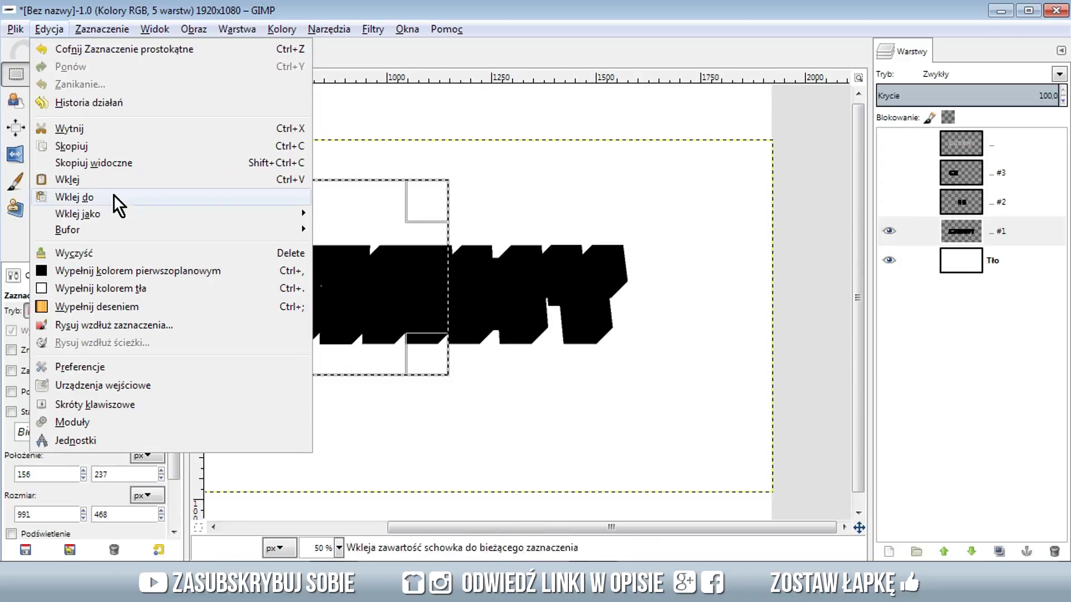
click(115, 254)
click(102, 29)
click(105, 70)
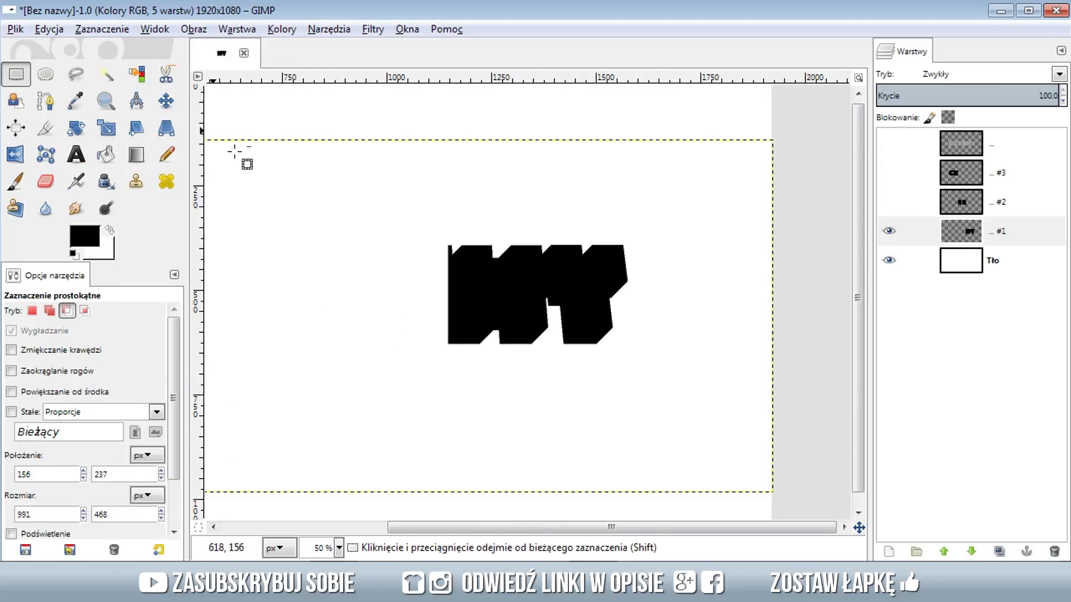
- Clear the stray black strip at the shape's left edge, then deselect
scroll(554, 295, down, 1)
scroll(557, 308, up, 1)
scroll(478, 211, up, 1)
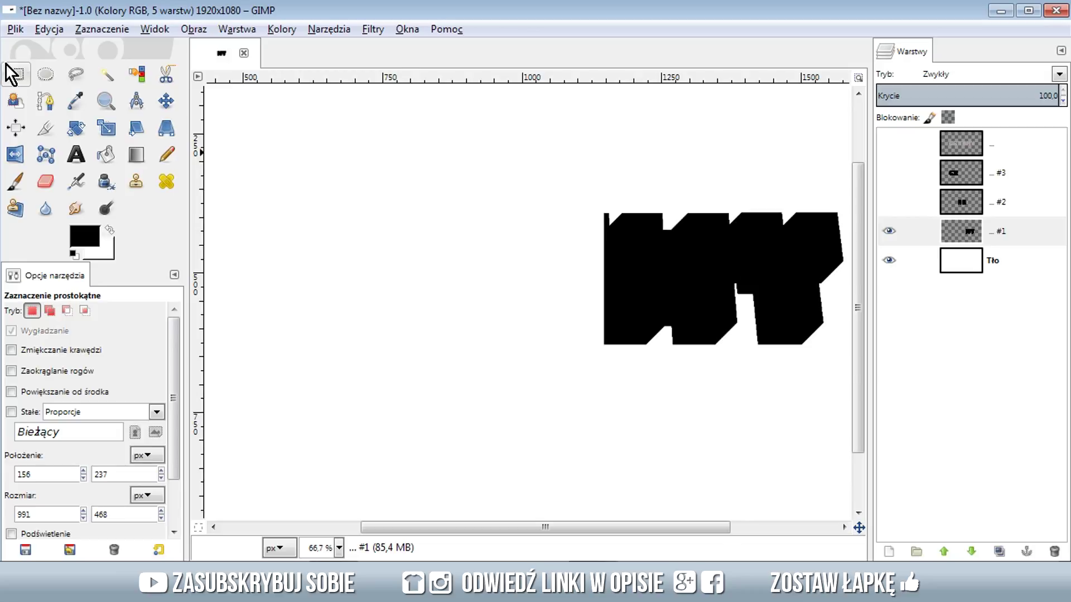
drag(552, 172, 609, 405)
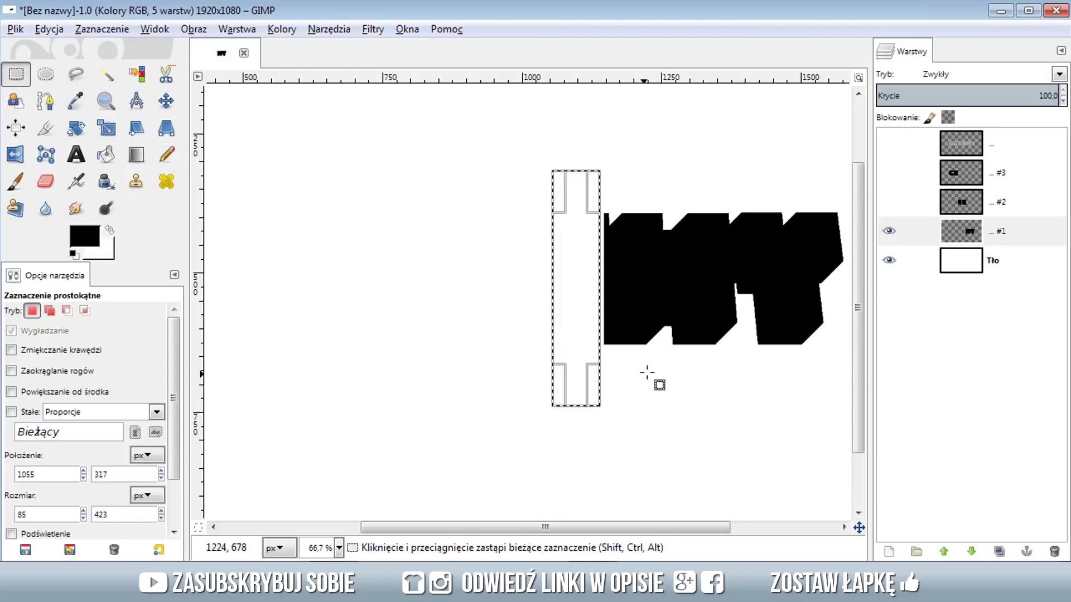
scroll(605, 402, up, 3)
scroll(446, 279, up, 2)
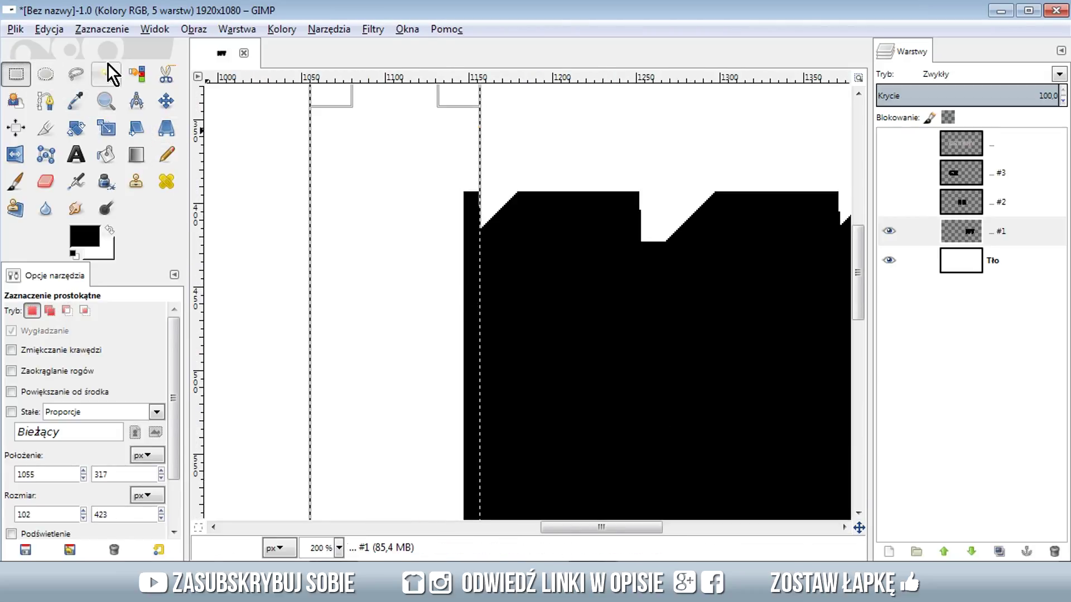
click(49, 29)
click(116, 249)
scroll(441, 340, down, 3)
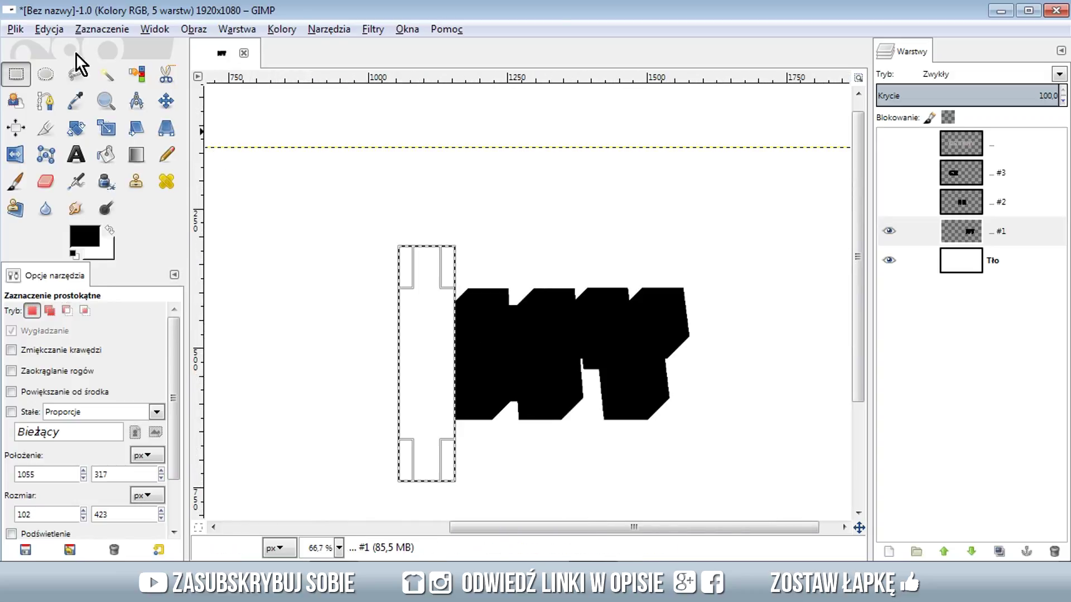
click(92, 32)
click(99, 67)
scroll(555, 297, down, 1)
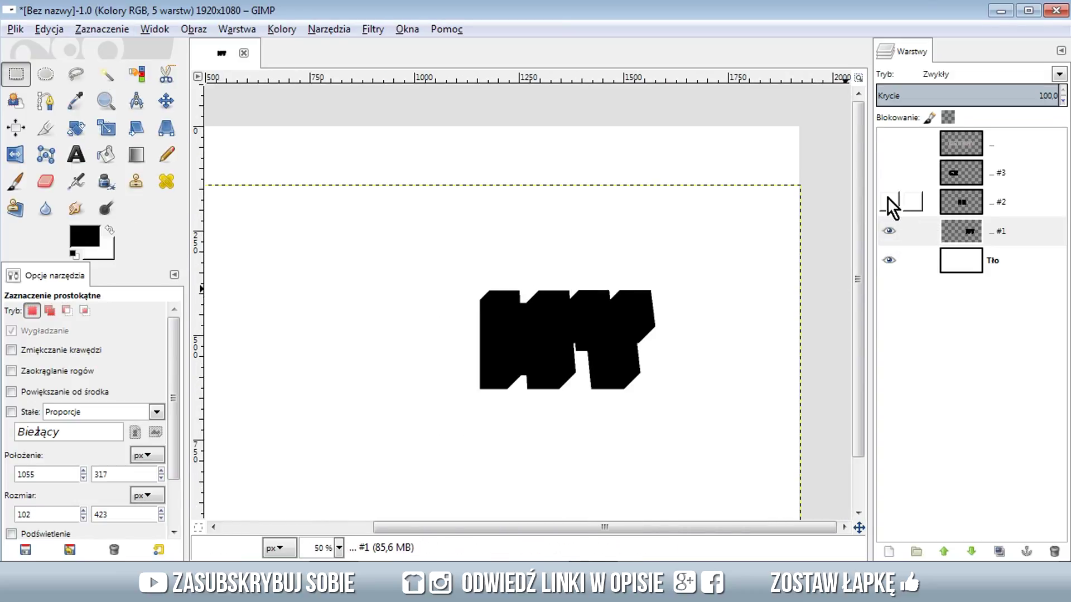
- Show extrusion layers #3 and #2 again so the full black CZARNY appears
click(889, 173)
click(889, 201)
scroll(603, 310, down, 1)
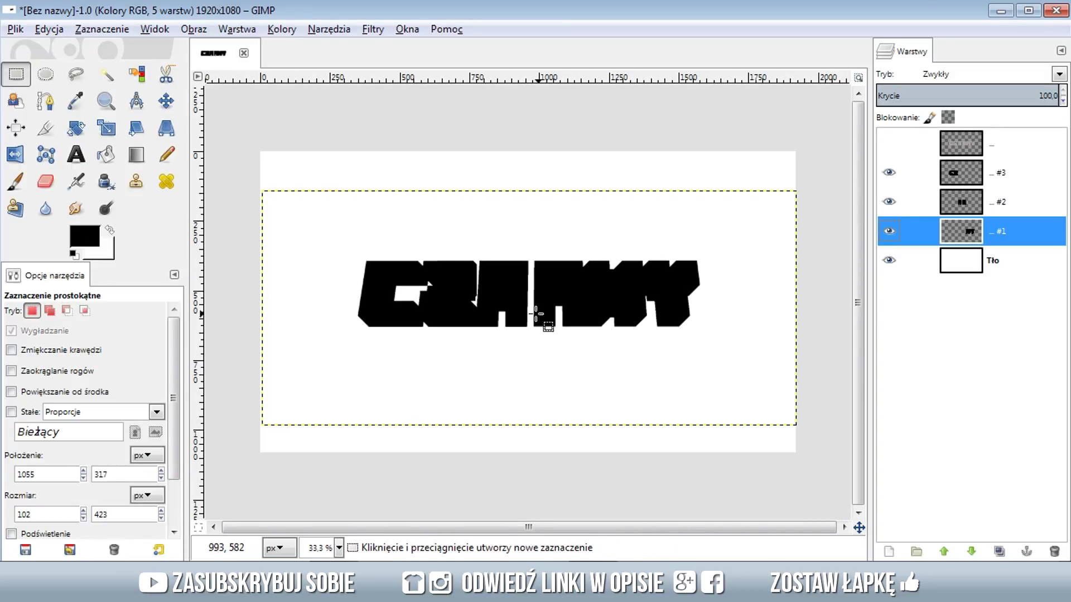
- Merge layers #3 and #2 down into #1 and show the grey lettering on top
right_click(966, 175)
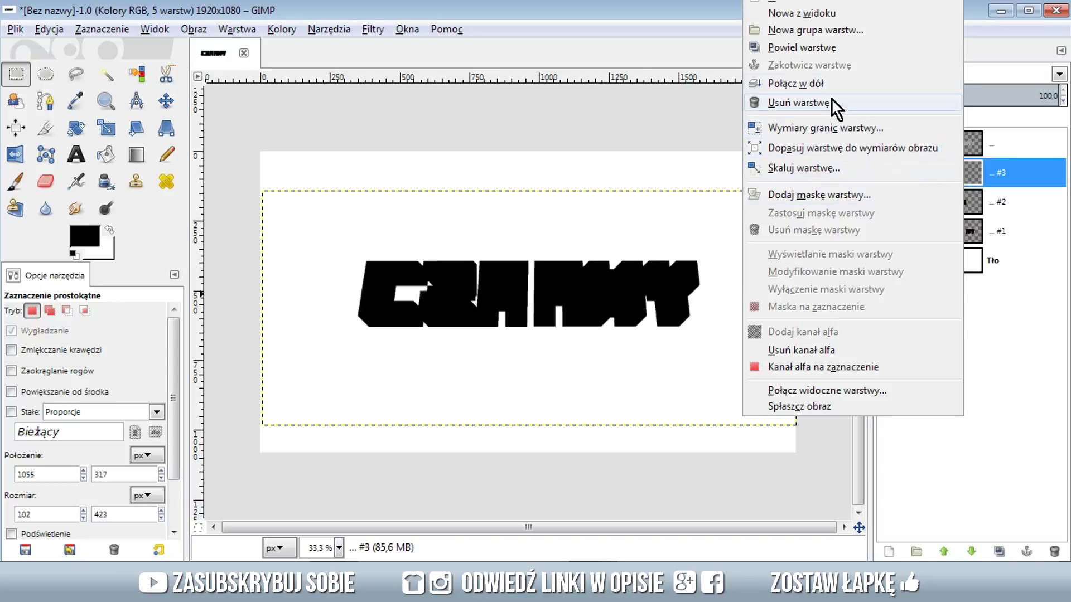
click(831, 85)
right_click(943, 179)
click(764, 85)
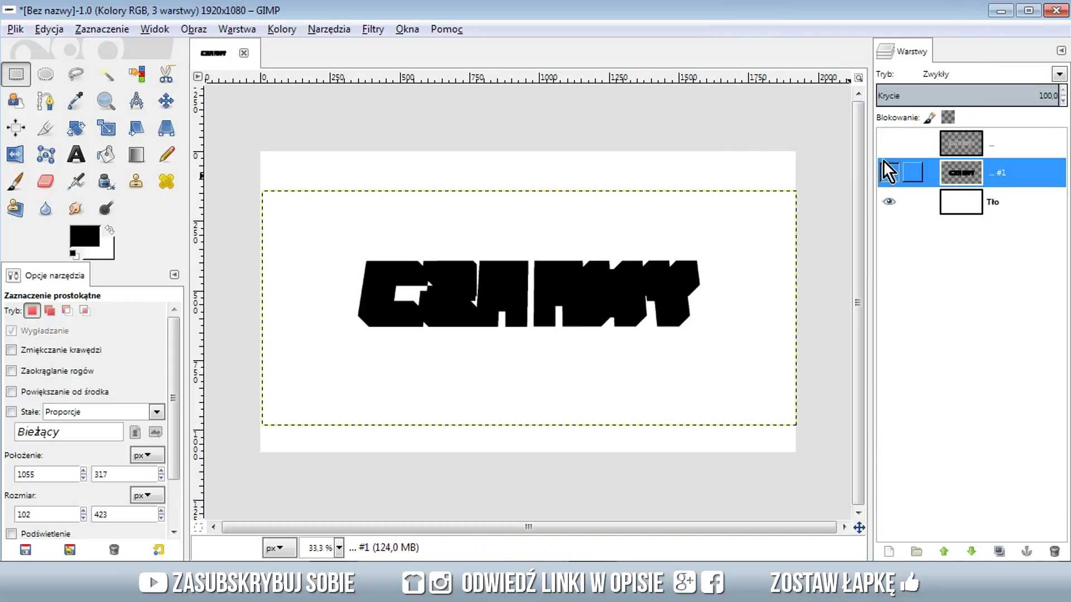
click(889, 144)
scroll(460, 368, up, 1)
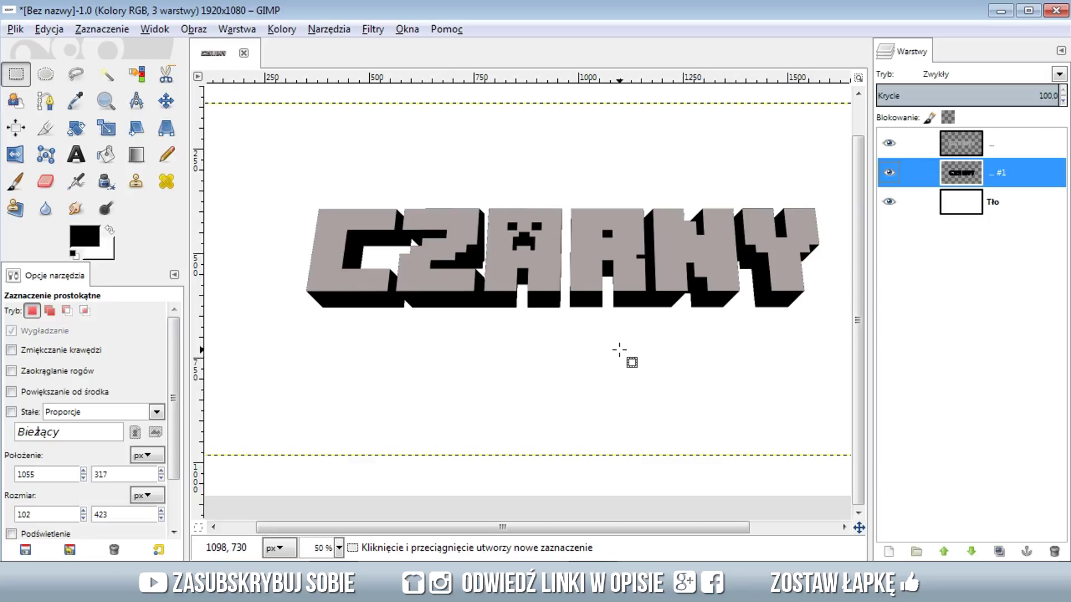
- Scale the black extrusion layer once and zoom in to check its alignment
scroll(831, 273, up, 2)
scroll(793, 294, up, 2)
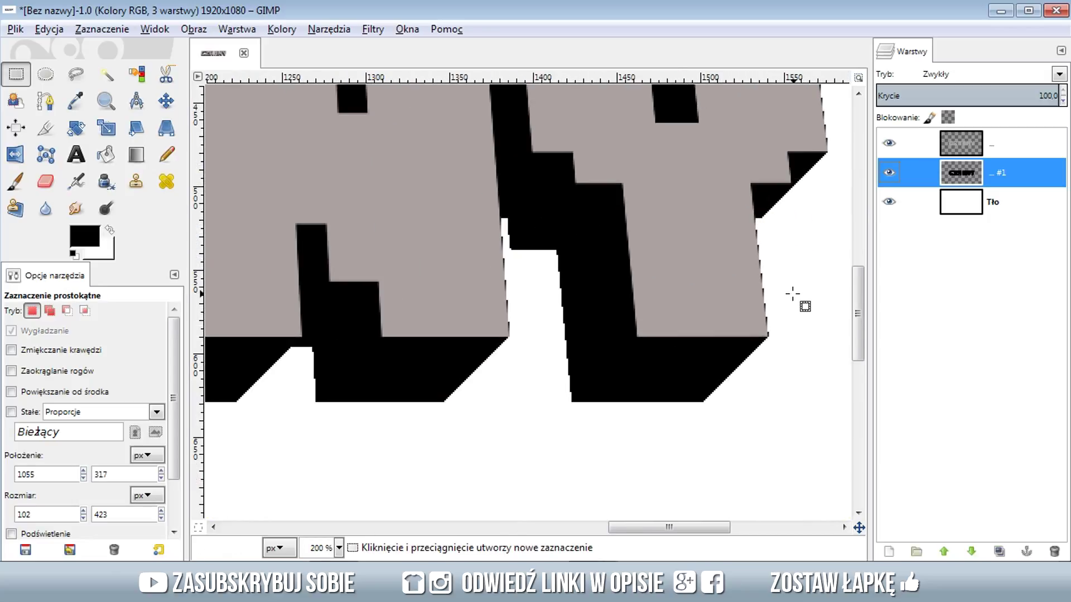
click(889, 173)
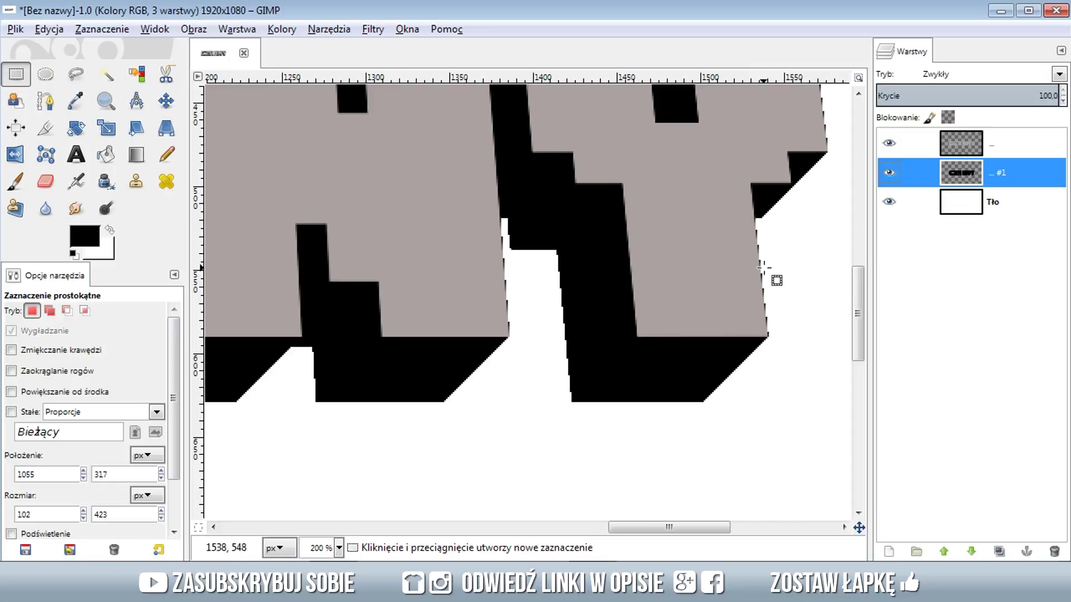
right_click(962, 176)
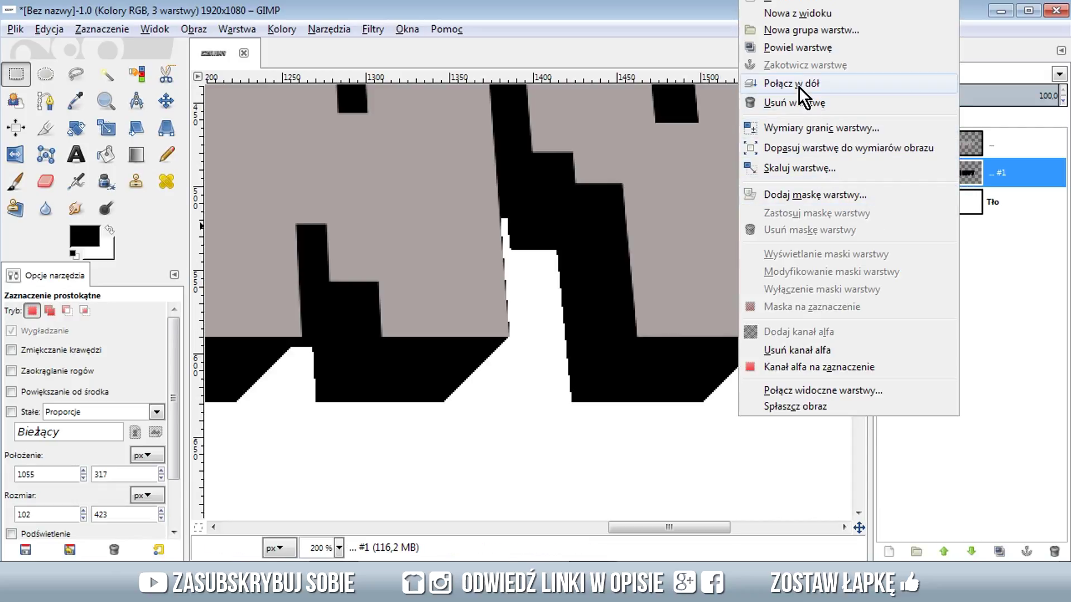
click(809, 168)
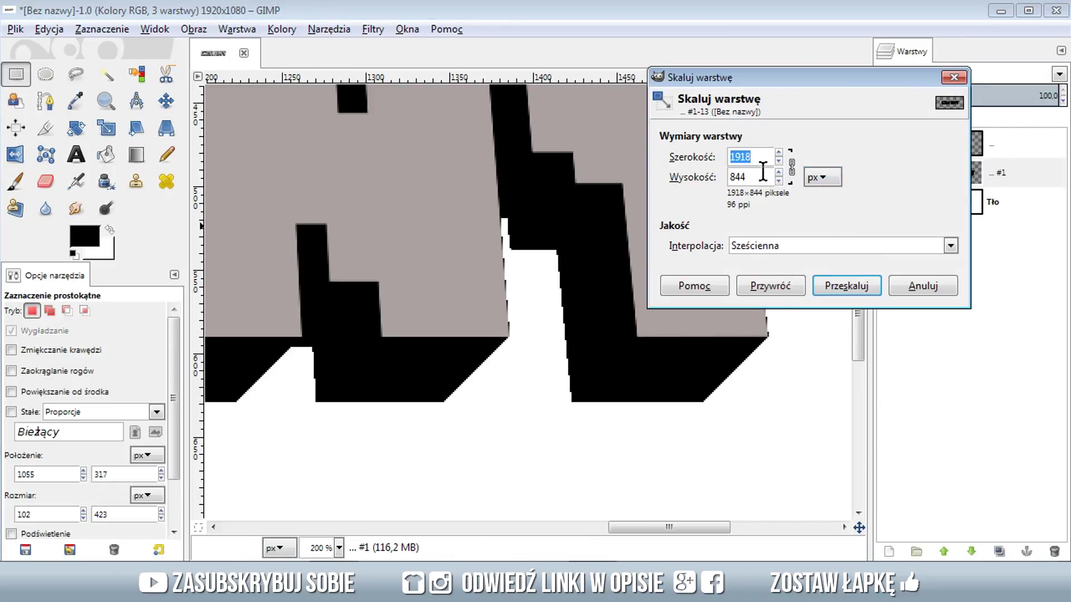
click(827, 287)
key(minus)
key(minus)
key(minus)
key(minus)
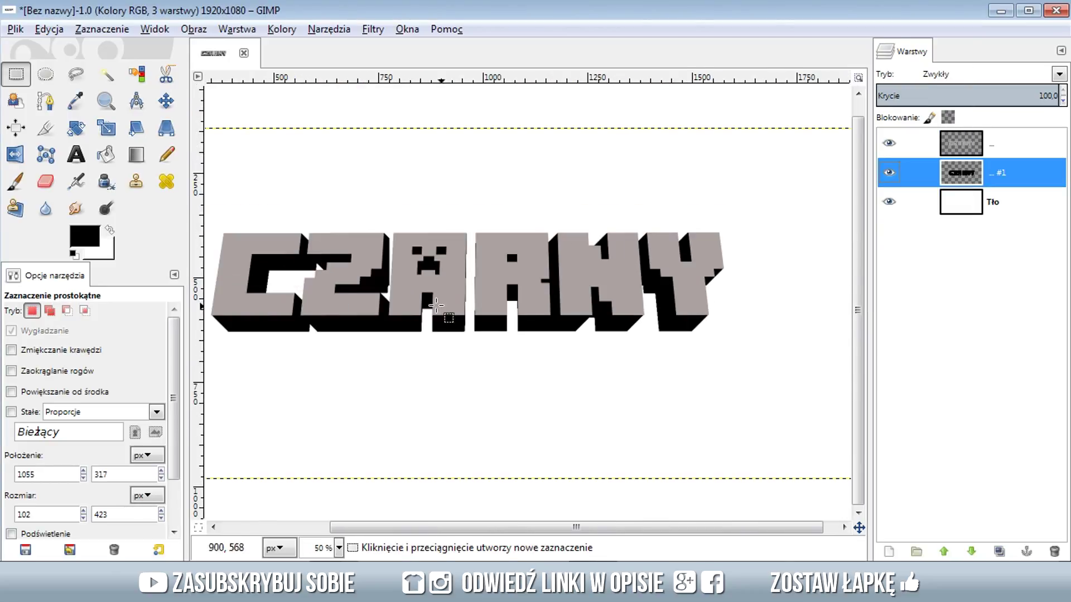
key(plus)
key(plus)
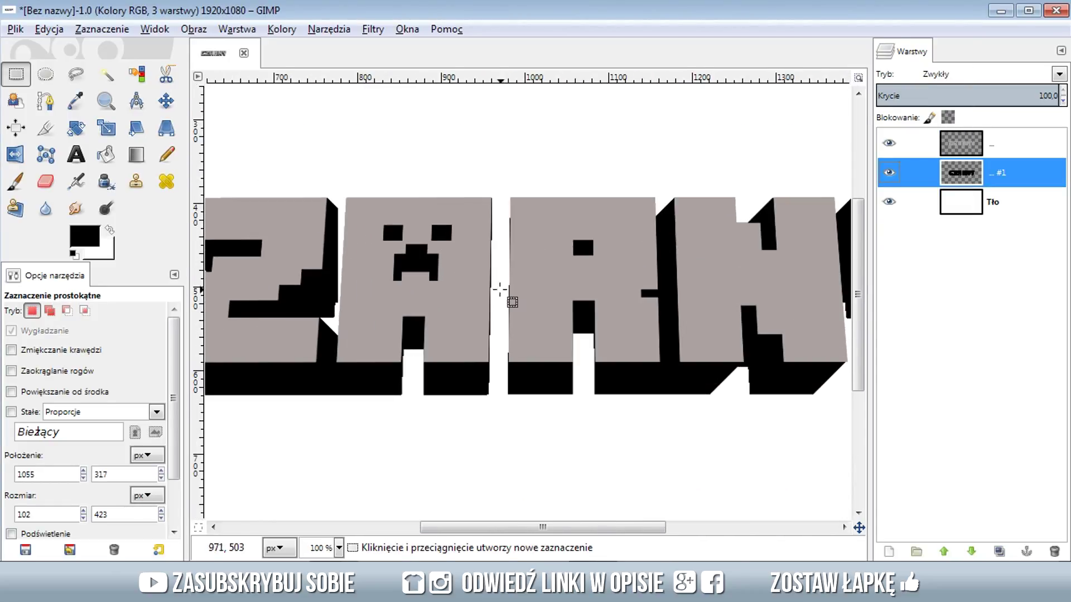
key(plus)
key(plus)
- Rescale the extrusion layer twice, ending at 1905×838
right_click(942, 173)
click(804, 168)
click(834, 282)
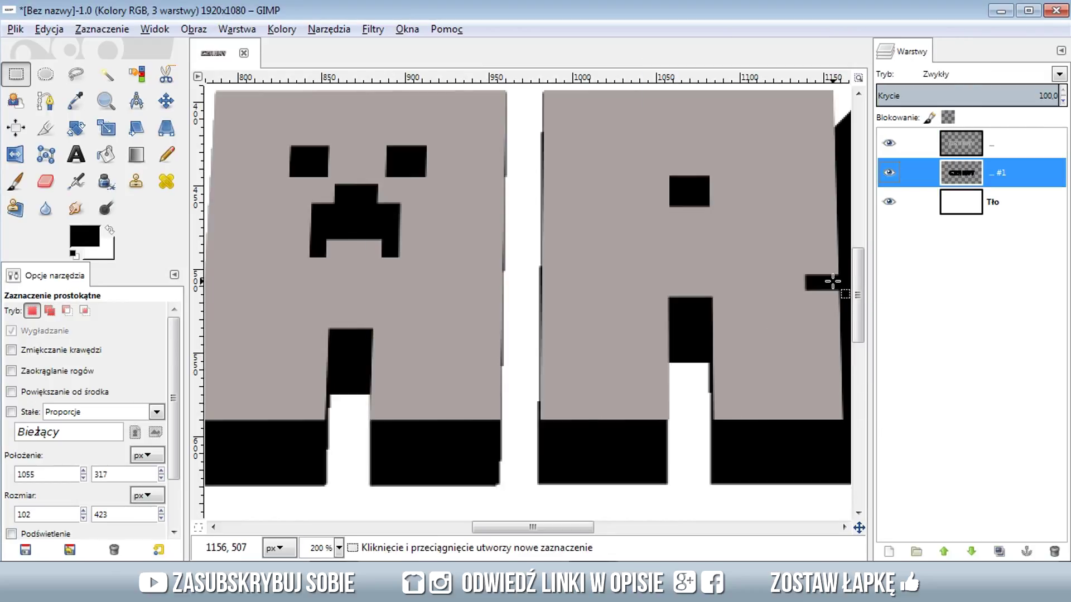
right_click(956, 192)
click(803, 168)
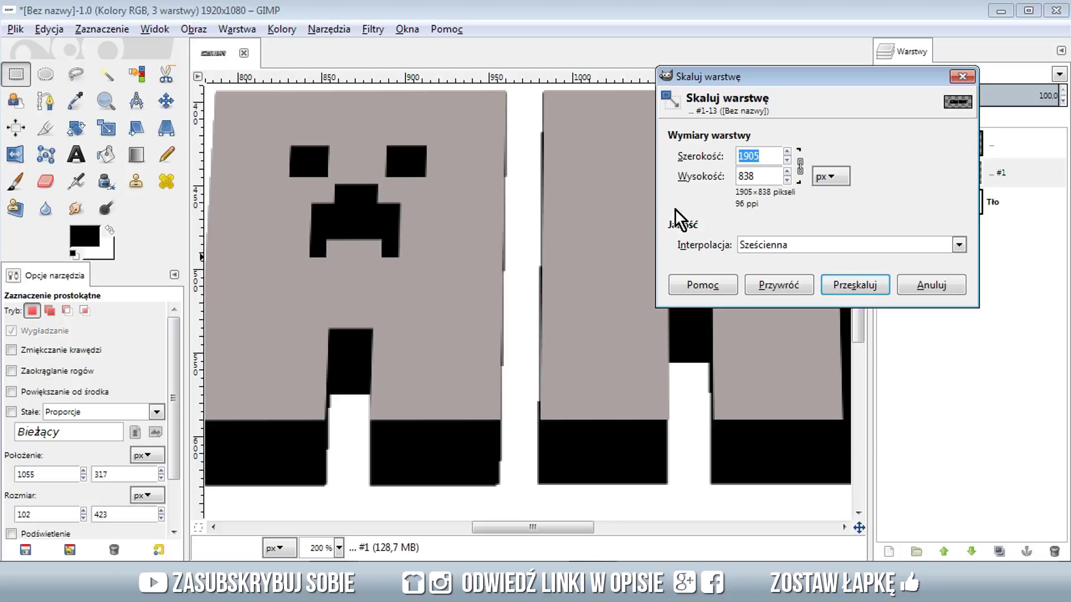
click(824, 279)
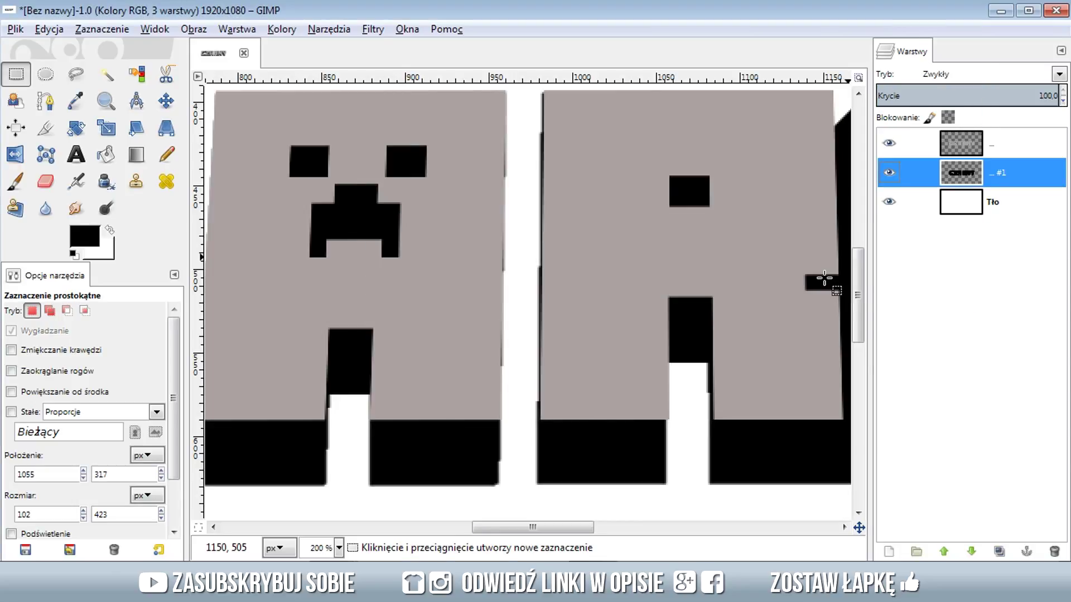
scroll(655, 288, down, 4)
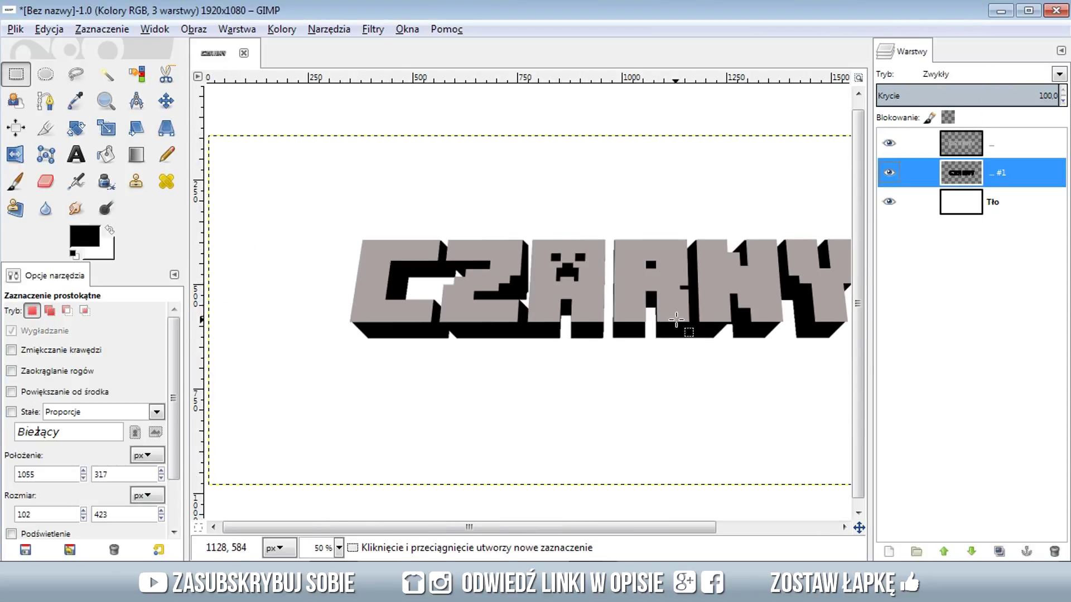
scroll(676, 319, up, 2)
scroll(633, 314, up, 1)
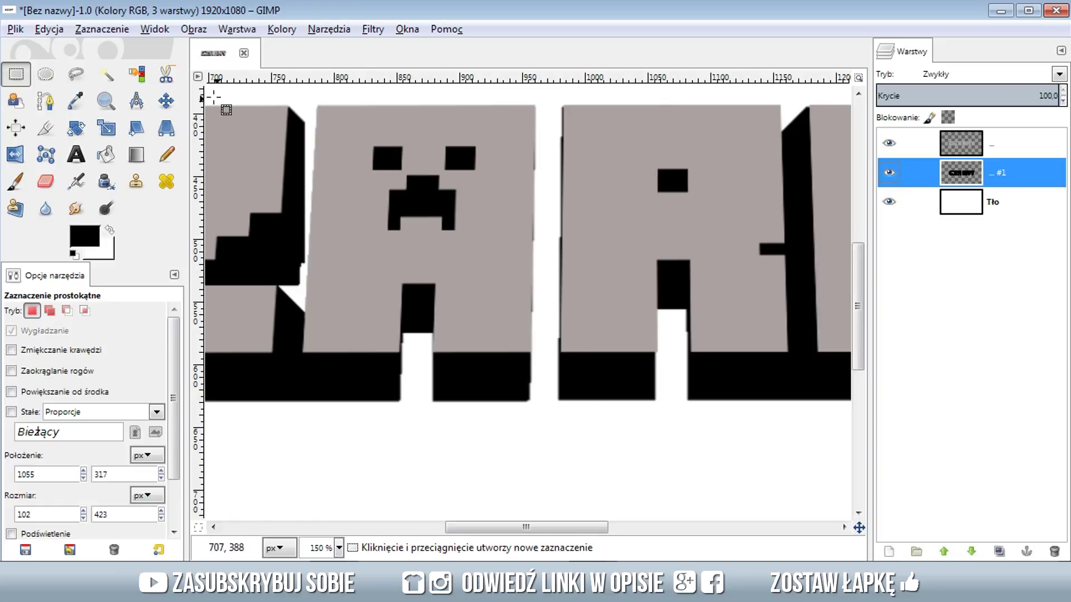
- Clear the thin black sliver between the A and R, then deselect
click(16, 74)
drag(551, 417, 533, 96)
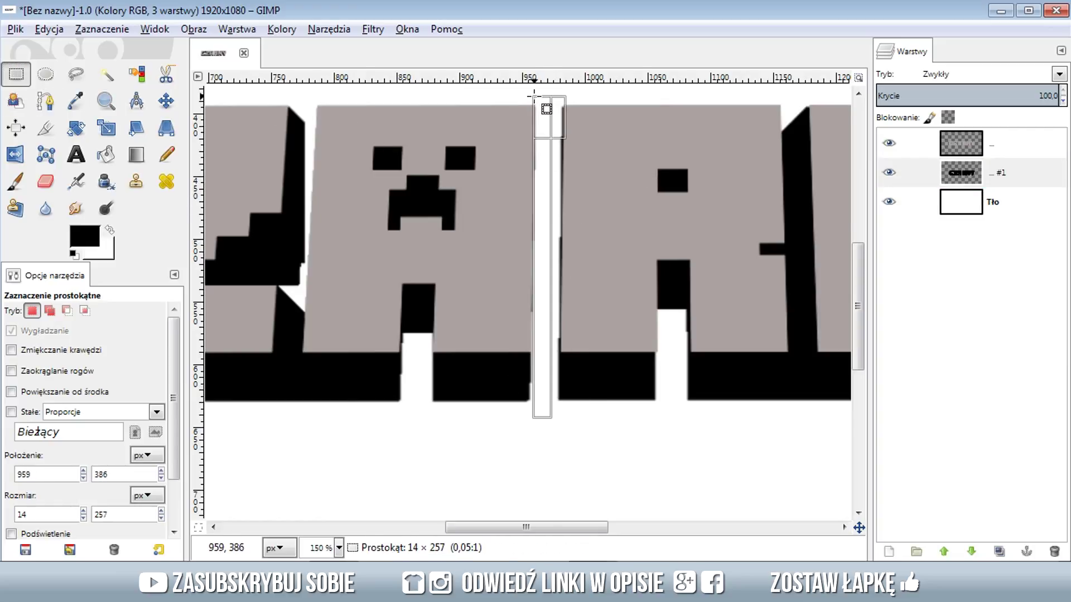
drag(551, 178, 569, 190)
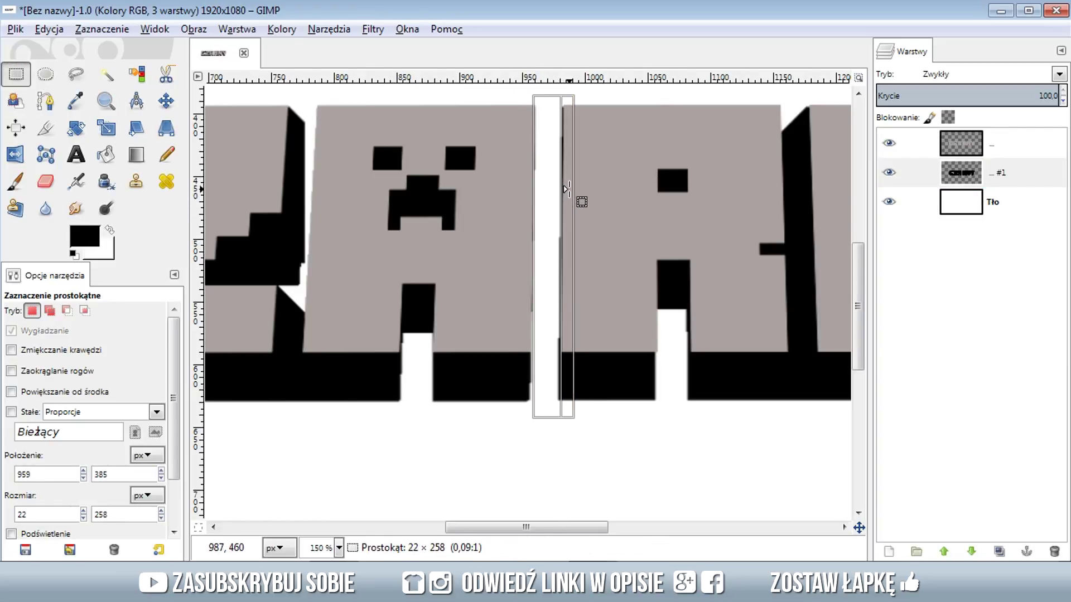
drag(524, 199, 520, 200)
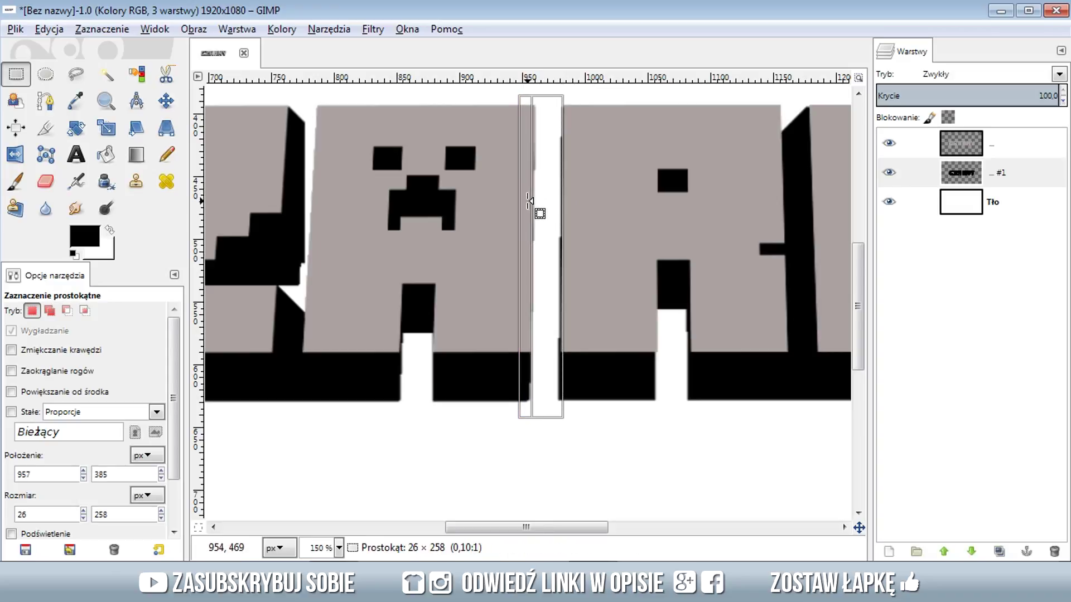
click(56, 29)
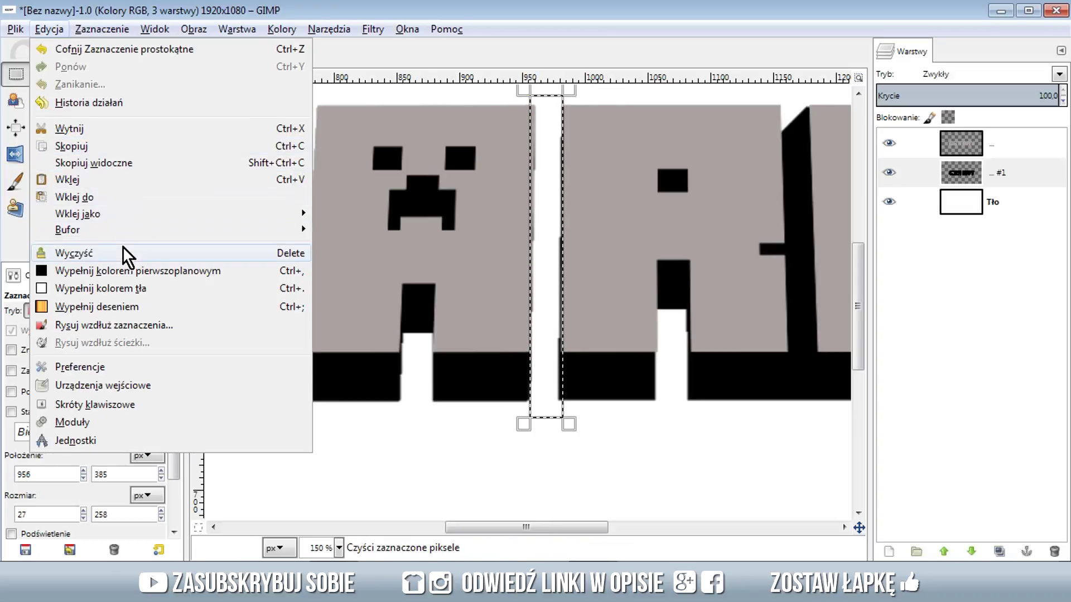
click(121, 247)
click(102, 29)
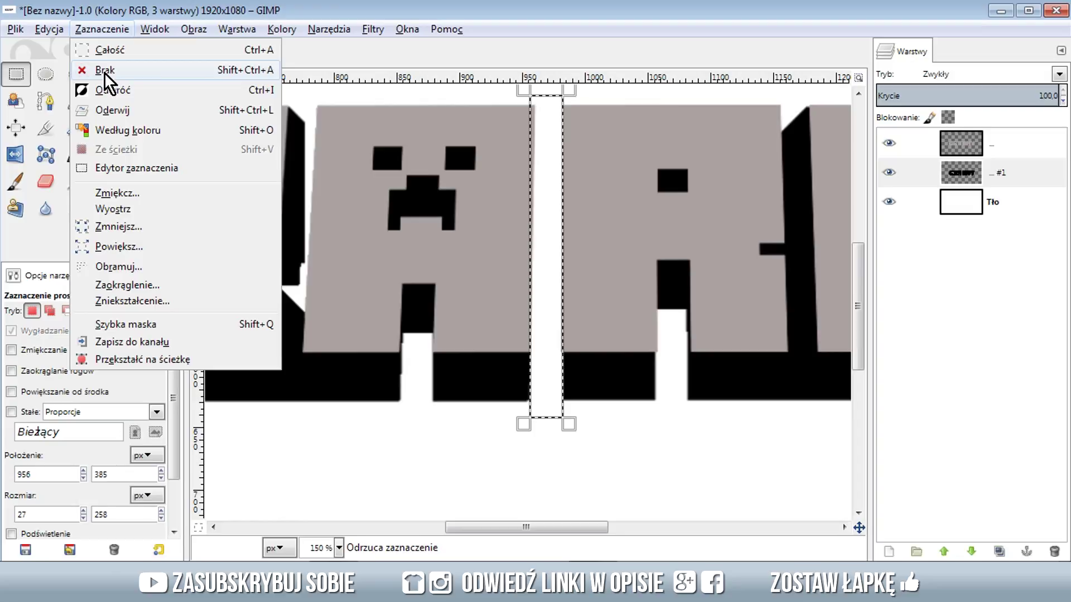
click(105, 73)
scroll(607, 336, down, 2)
scroll(637, 341, down, 1)
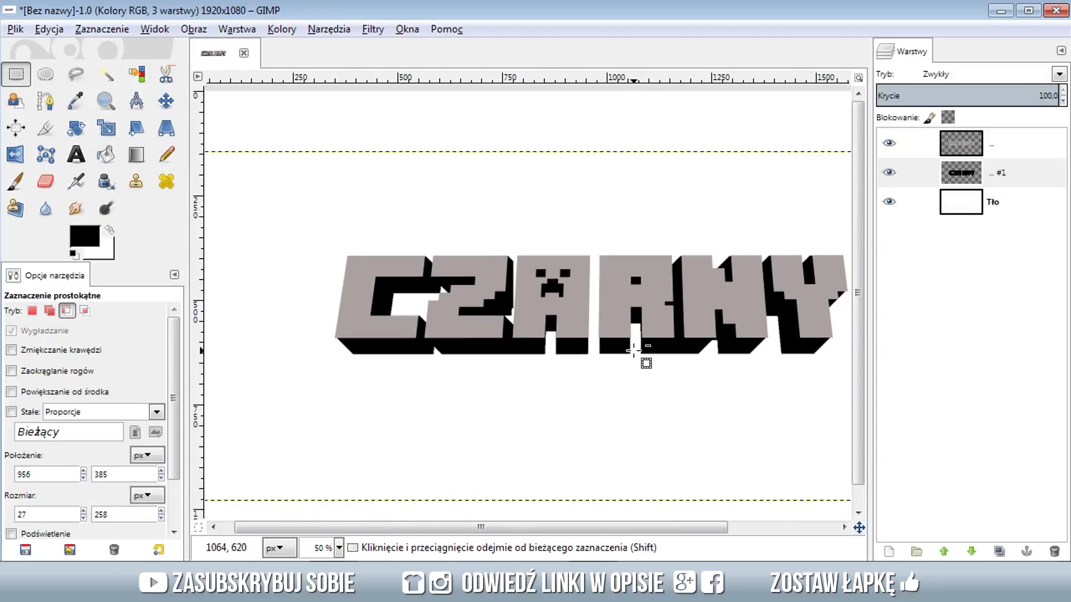
scroll(632, 350, down, 1)
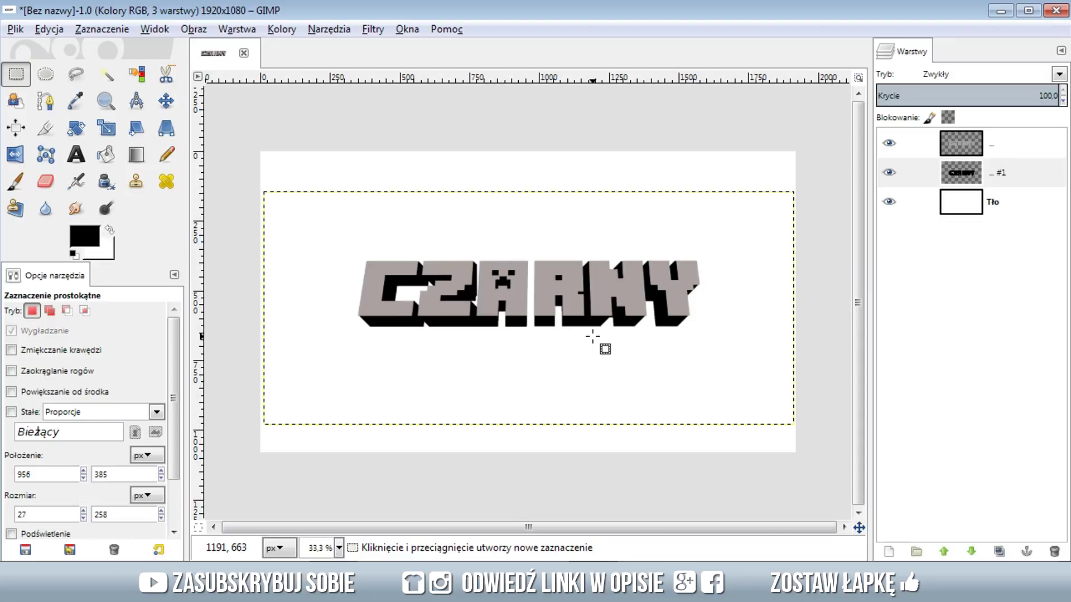
- Select a thin horizontal strip along the bottom edge of the grey CZARNY letters
click(962, 144)
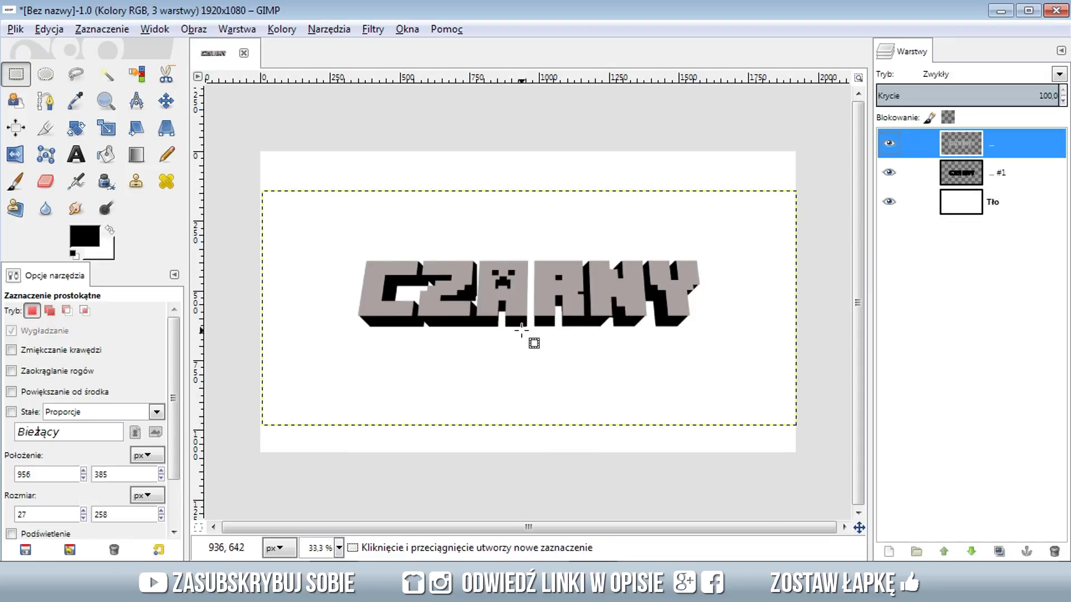
scroll(389, 340, up, 1)
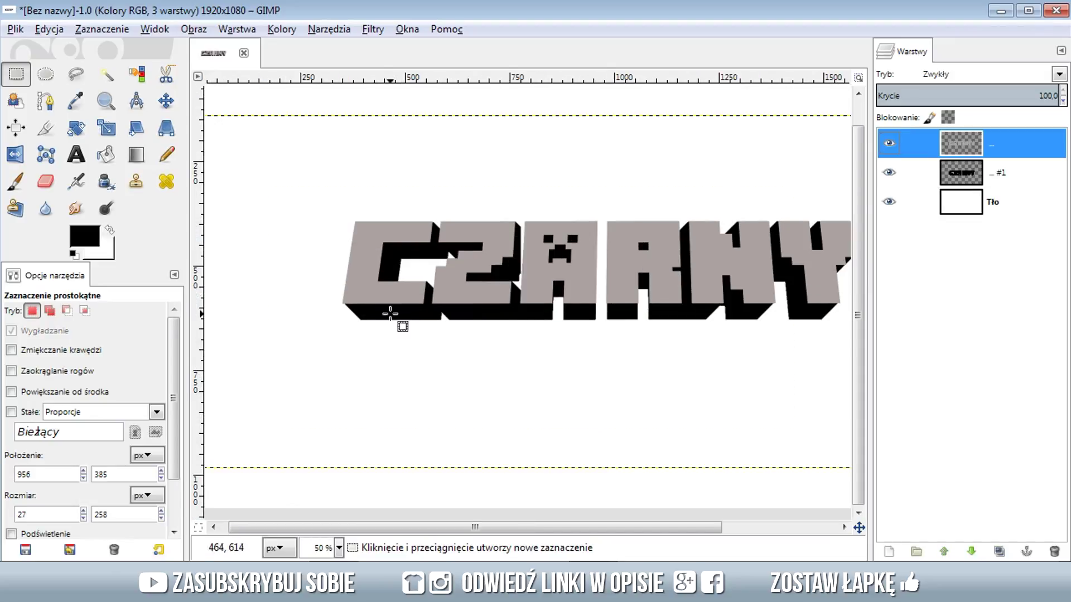
scroll(335, 313, up, 1)
scroll(375, 310, up, 2)
drag(363, 304, 732, 278)
scroll(614, 323, down, 2)
drag(658, 306, 763, 307)
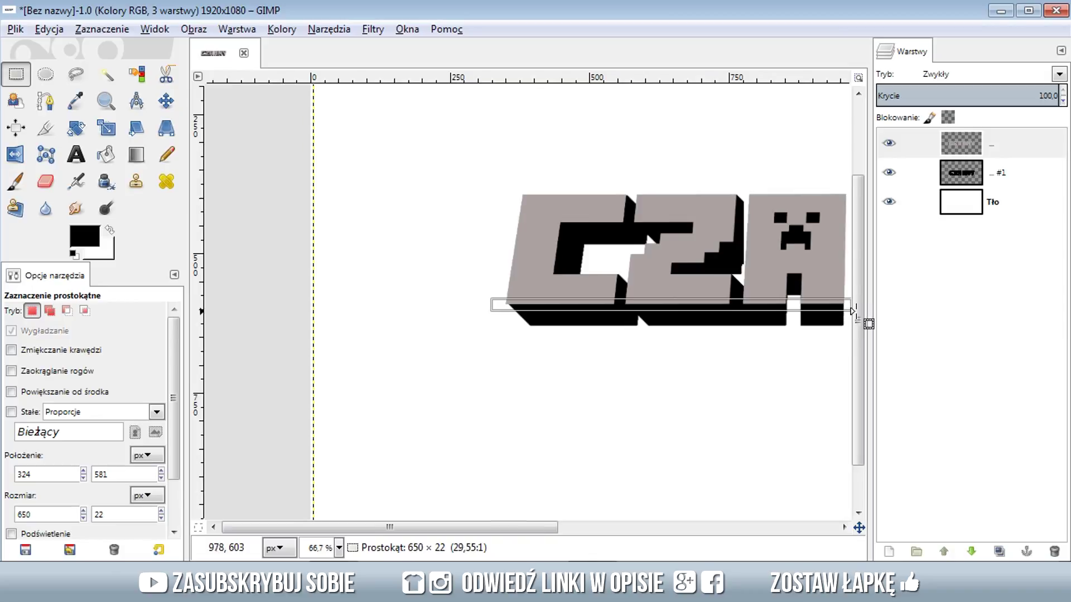
drag(763, 306, 747, 301)
scroll(557, 349, down, 3)
scroll(485, 322, up, 2)
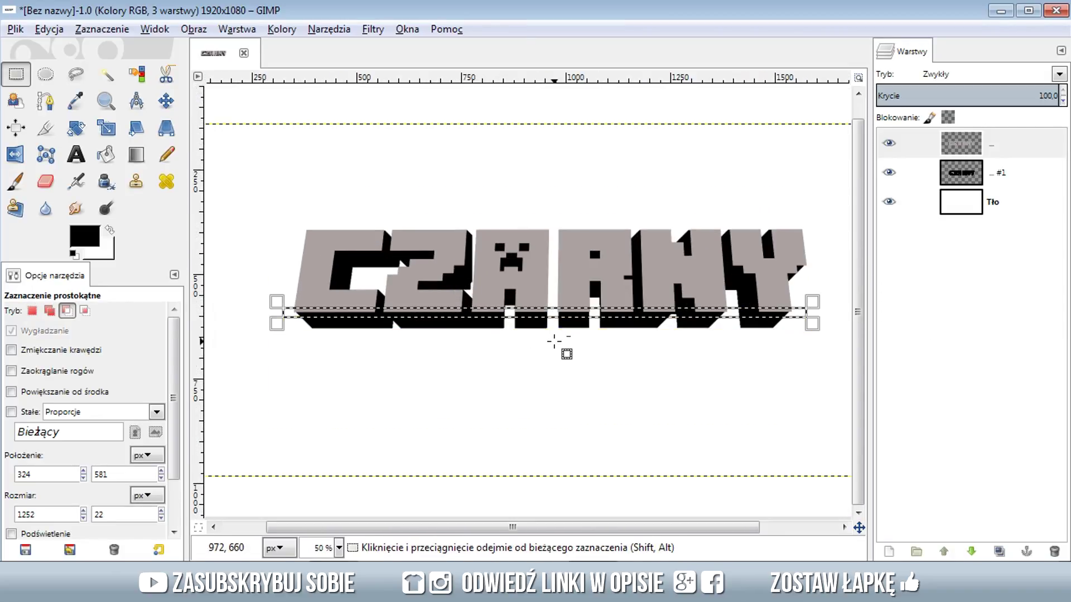
- Lock alpha on the grey text layer and set the foreground to light grey e0dbd7
click(969, 146)
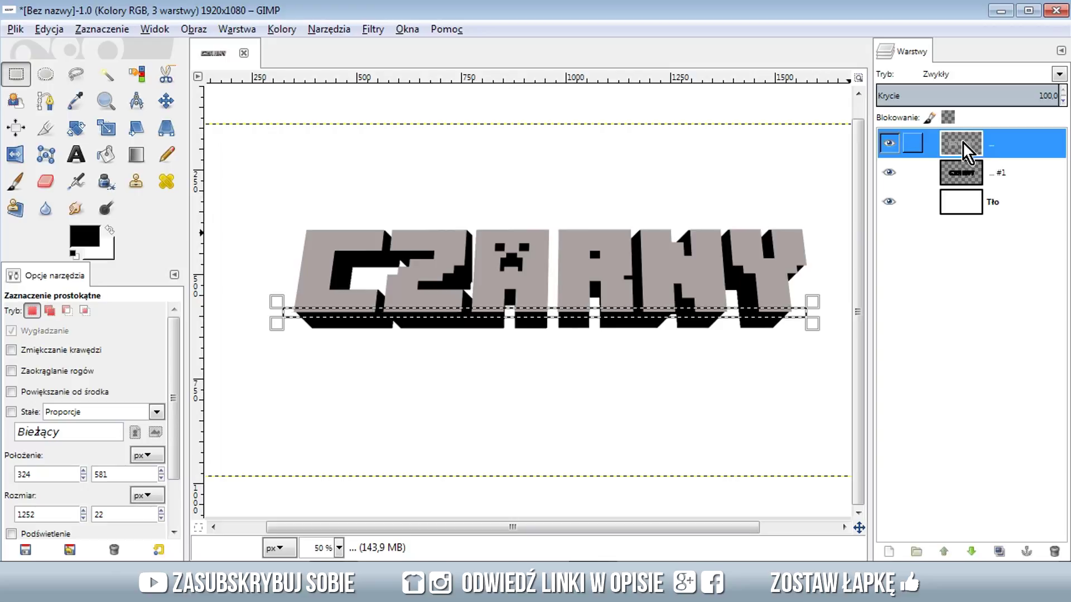
click(948, 117)
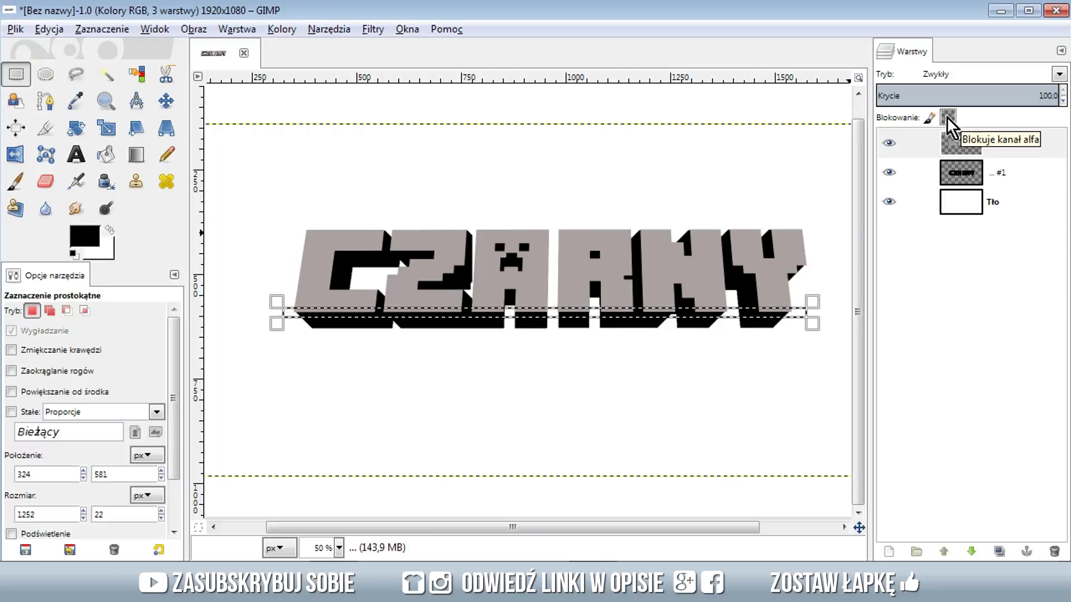
click(89, 237)
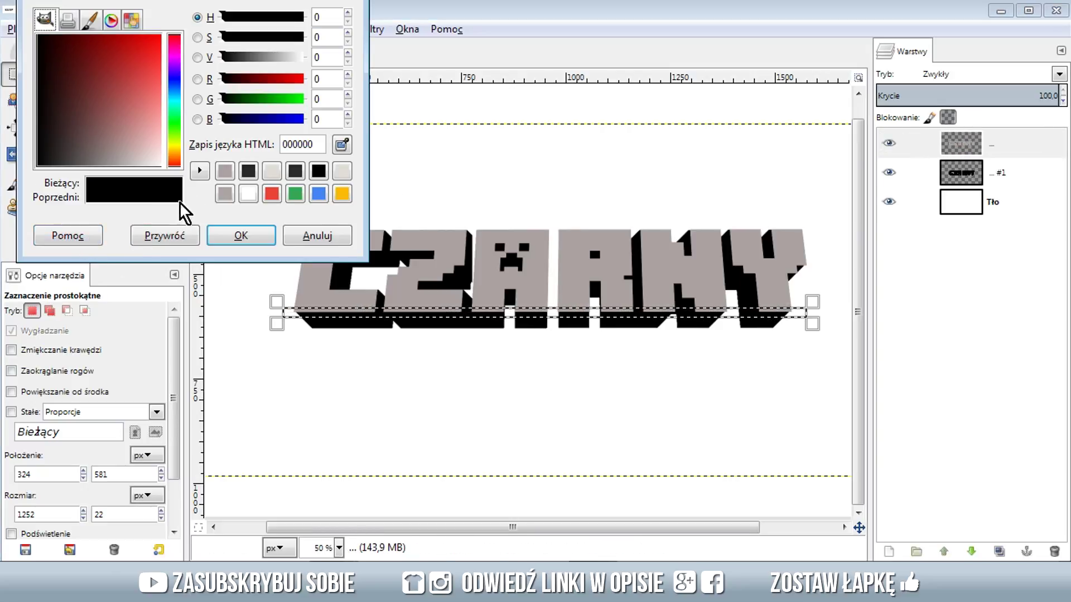
click(269, 172)
click(241, 237)
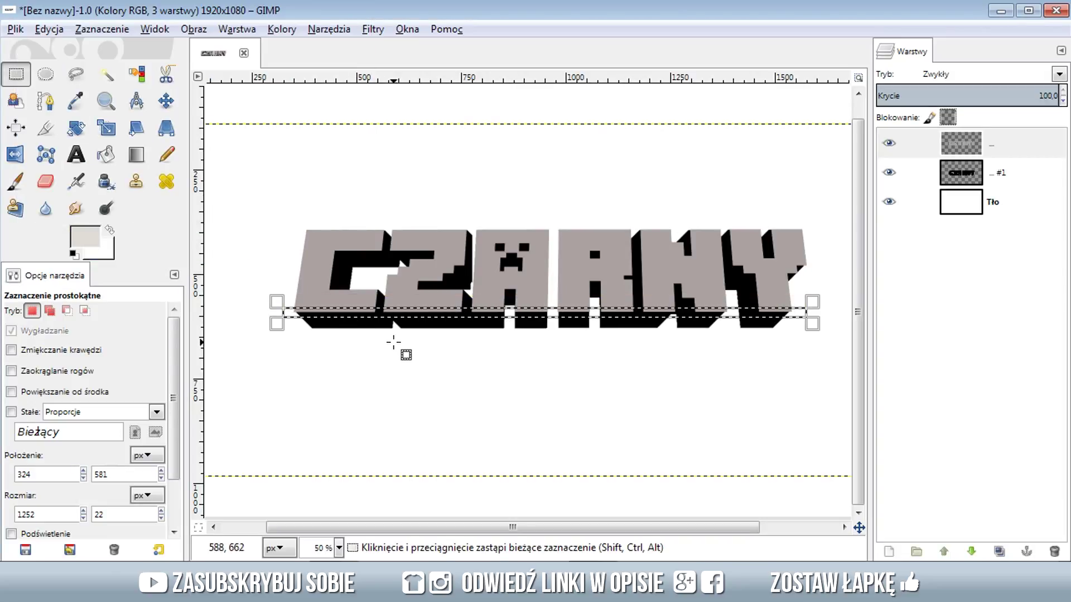
- Paint the strip with a large Paintbrush, then clear the selection
key(p)
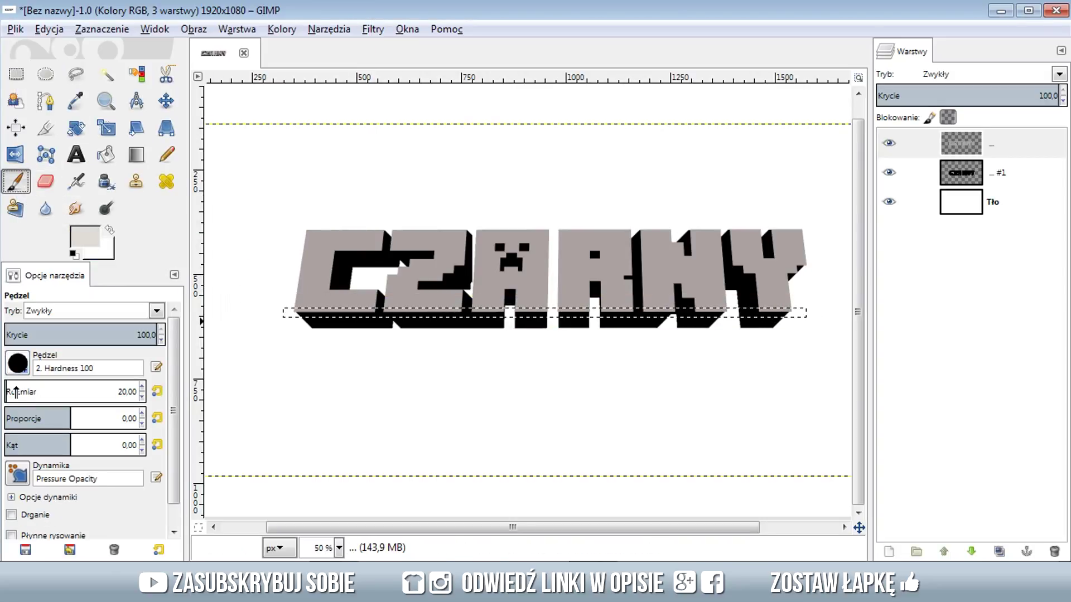
click(16, 392)
drag(287, 310, 806, 313)
click(102, 29)
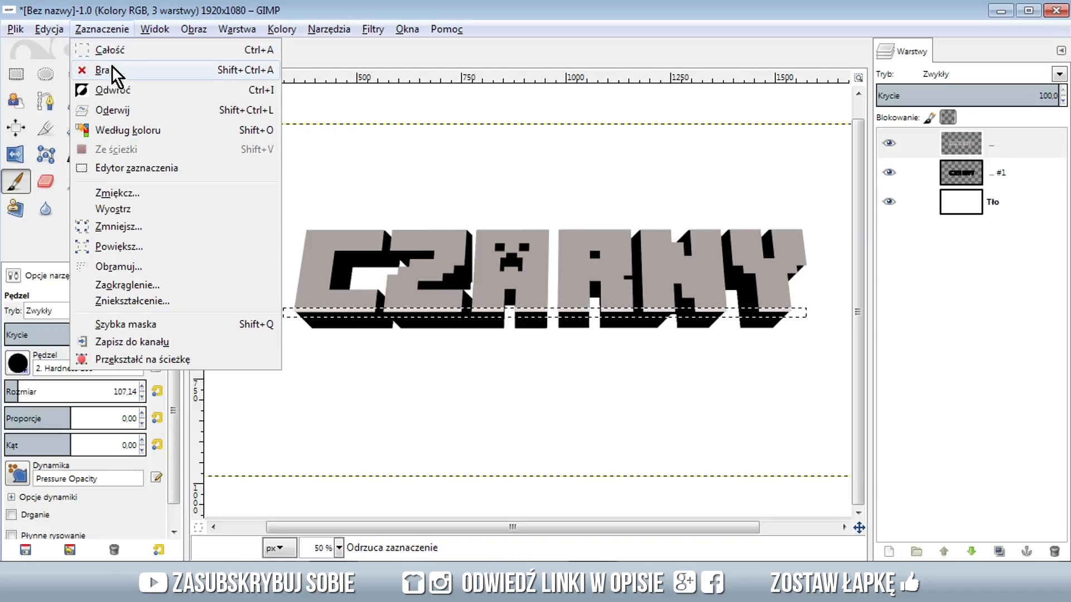
click(113, 68)
click(972, 179)
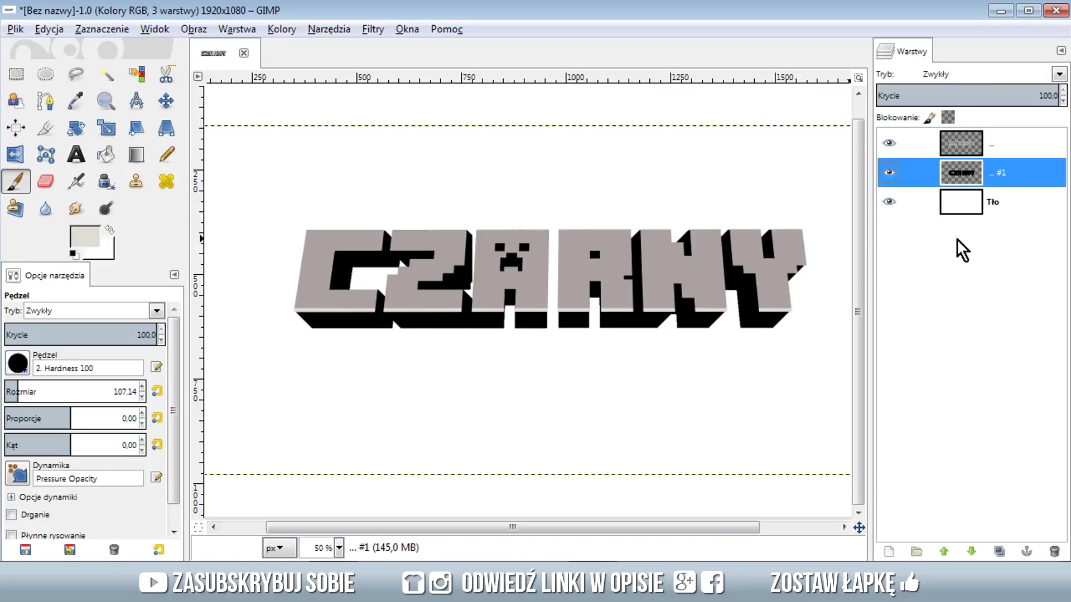
- Duplicate extrusion layer #1 and set the foreground colour to dark grey 28282a
click(999, 551)
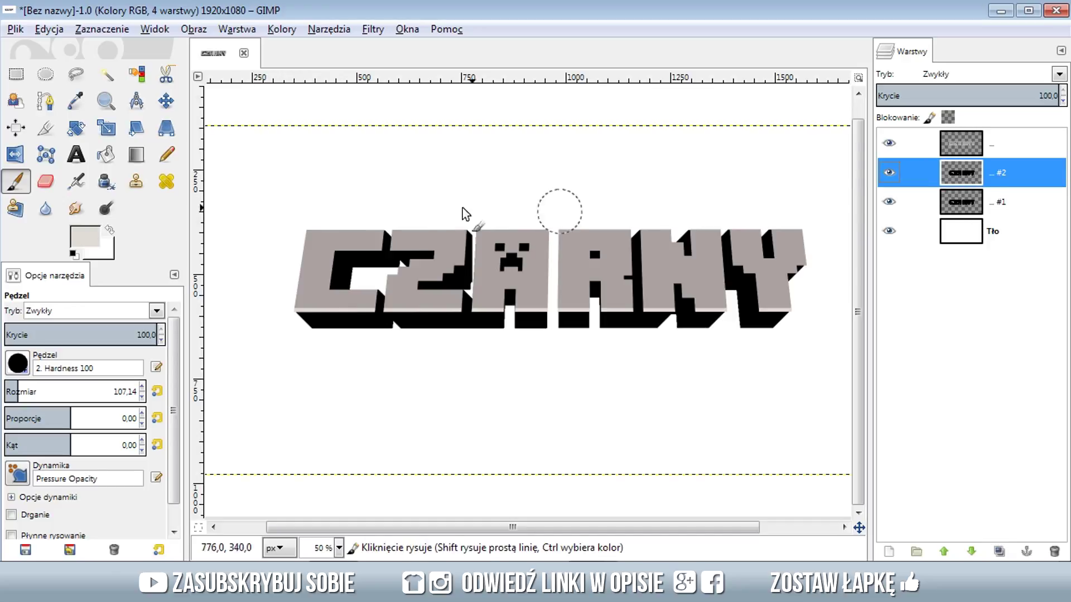
click(85, 239)
click(272, 175)
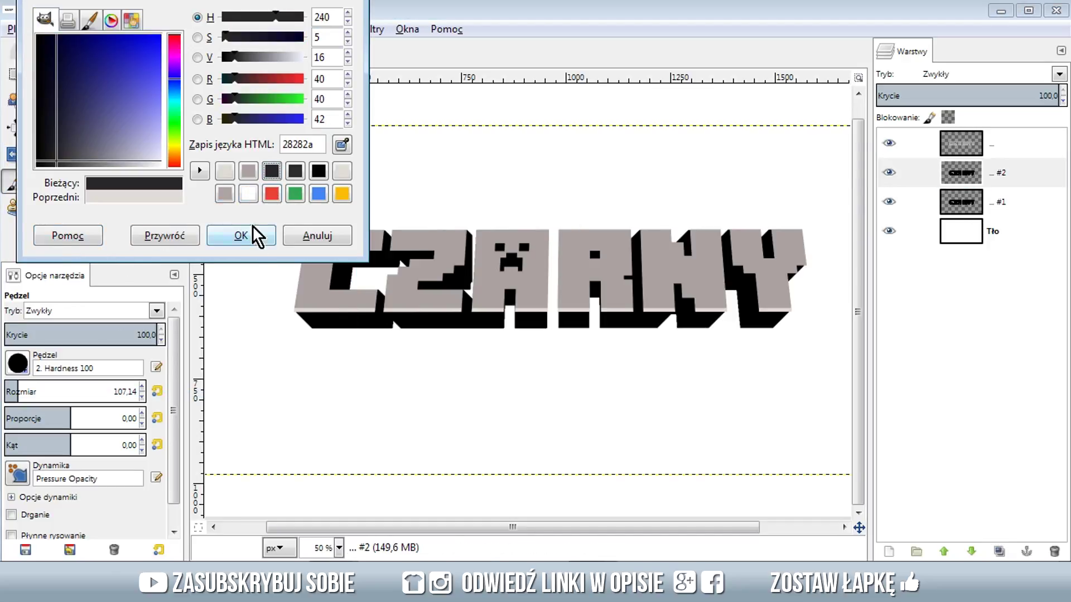
click(252, 236)
click(109, 163)
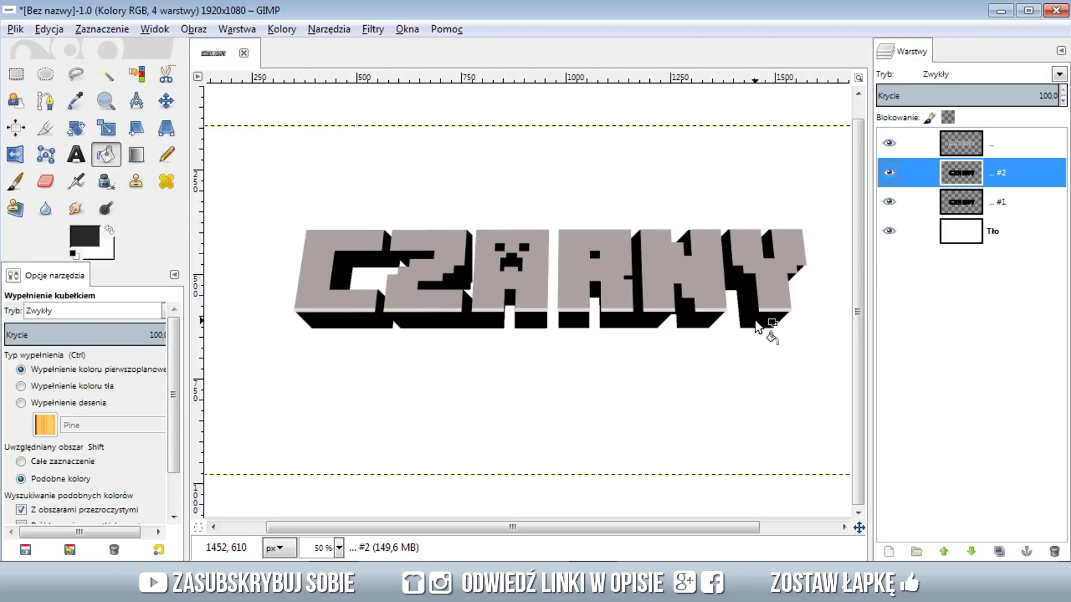
- Fill copy #2's shape with the dark grey and move it beneath layer #1
right_click(956, 180)
click(831, 369)
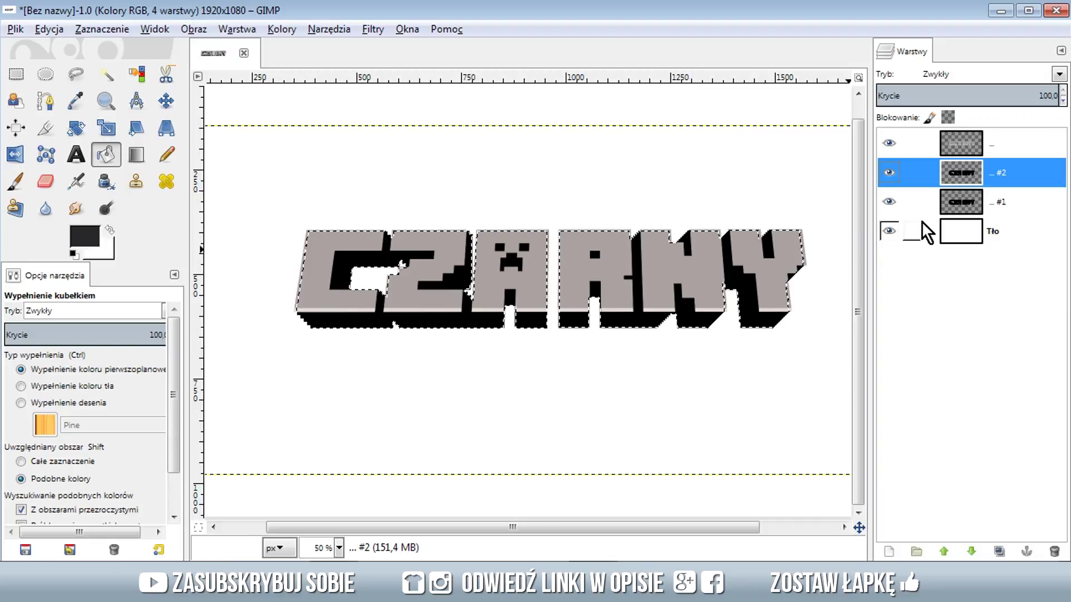
click(49, 29)
click(136, 265)
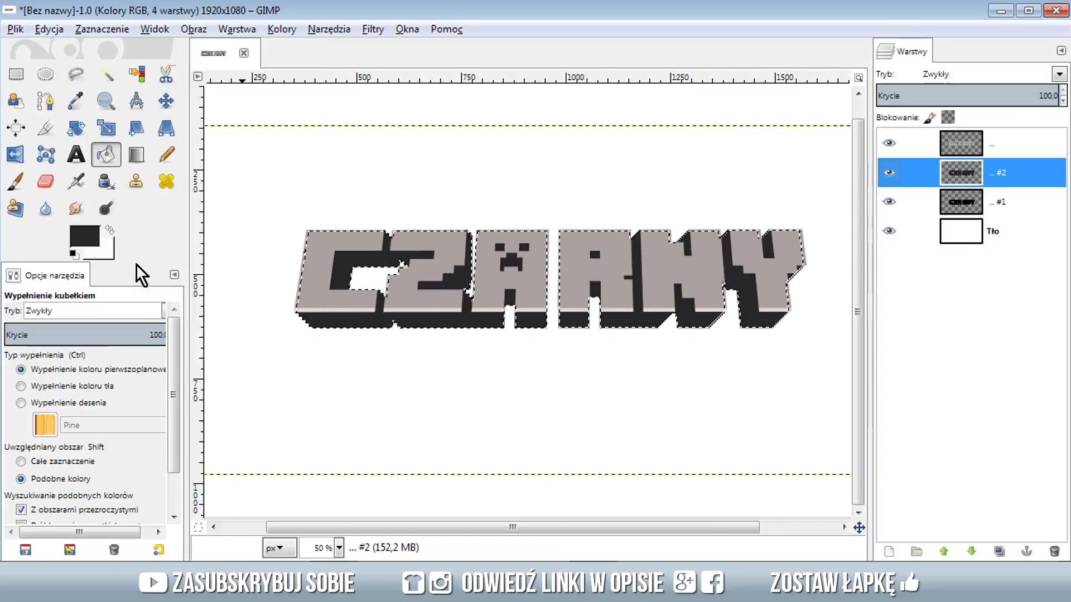
click(102, 29)
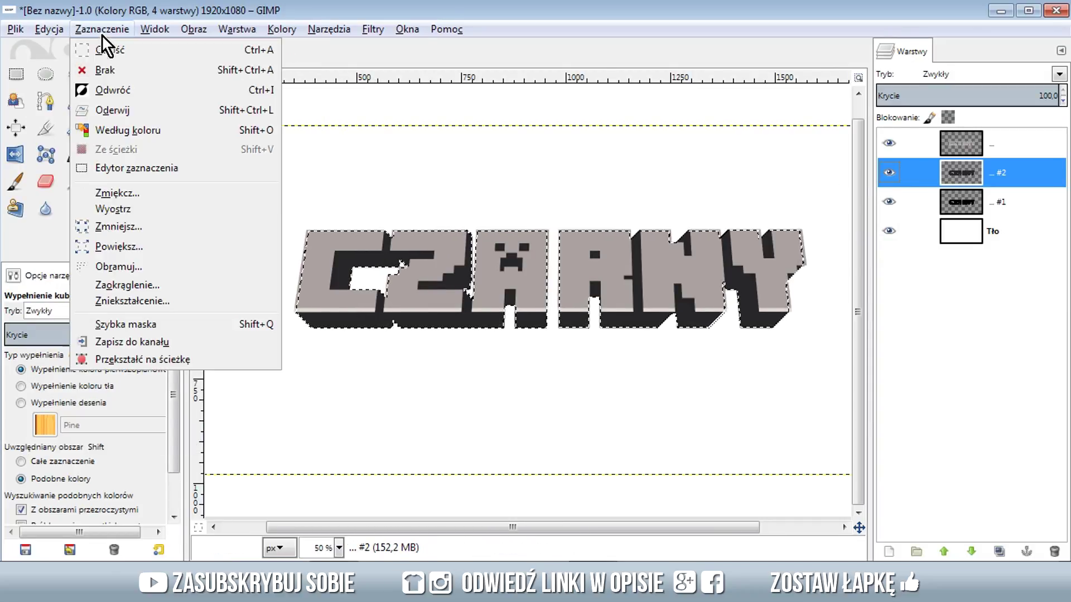
click(112, 66)
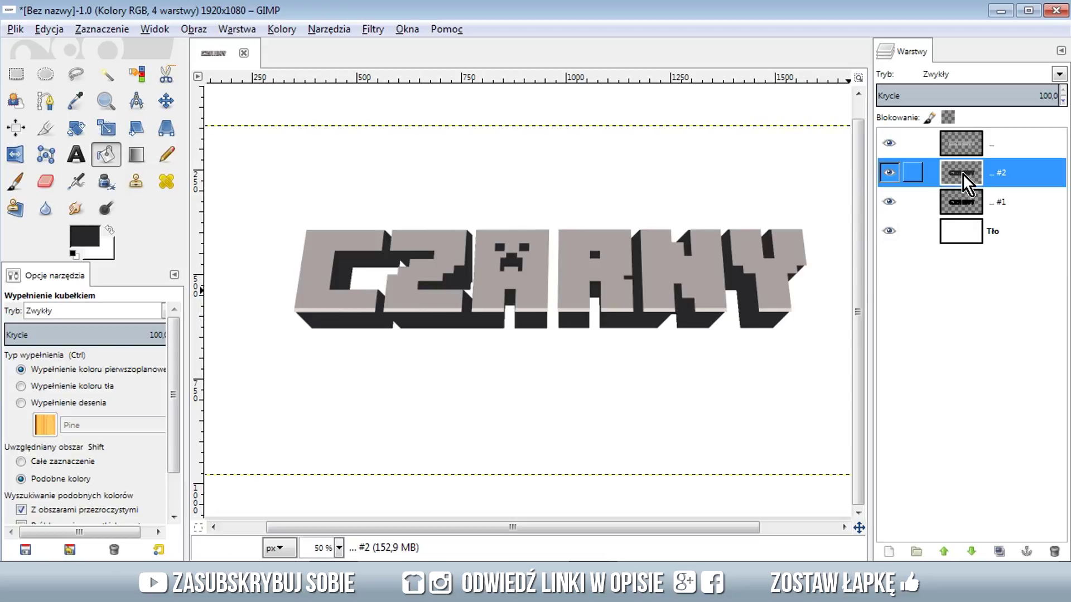
drag(966, 173, 976, 219)
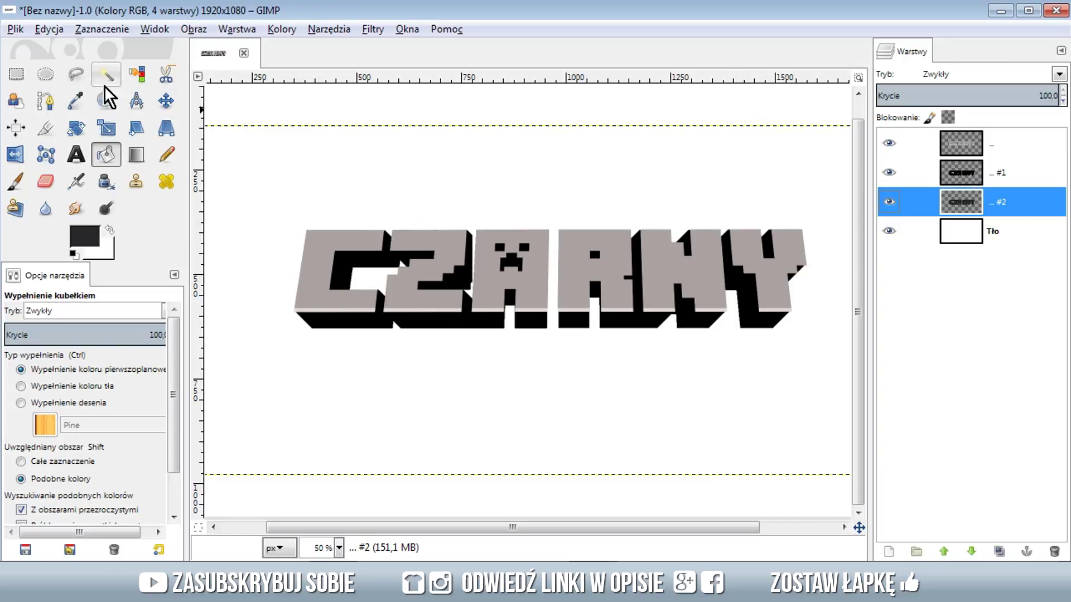
- Switch to Free Select and make layer #1 the active layer
click(76, 73)
scroll(406, 359, up, 2)
scroll(406, 358, up, 1)
click(963, 175)
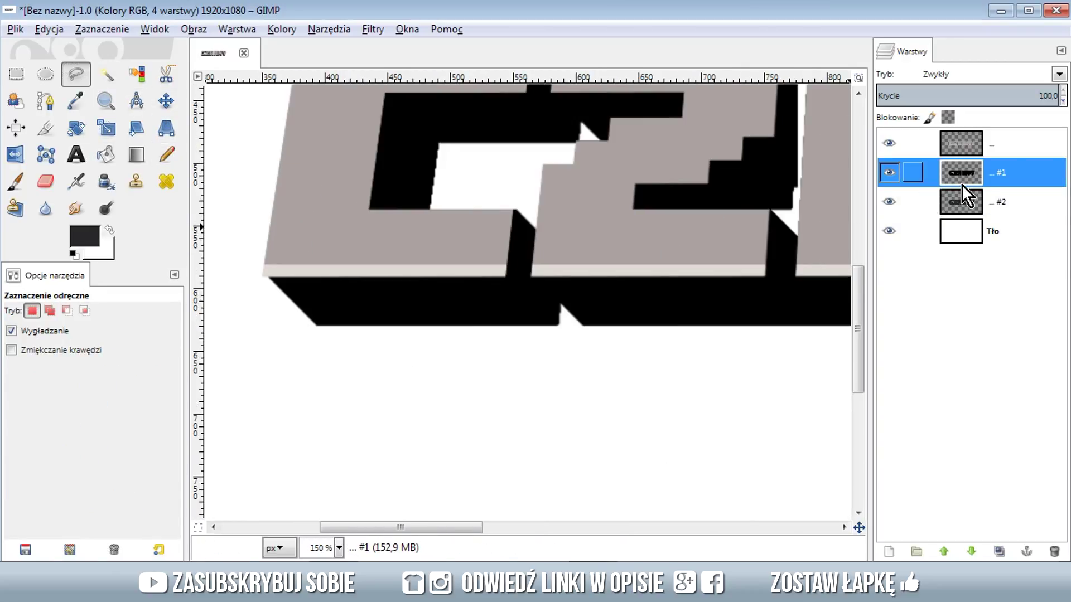
- Outline the front extrusion face under the C, fill it dark grey, and deselect
click(246, 267)
click(500, 270)
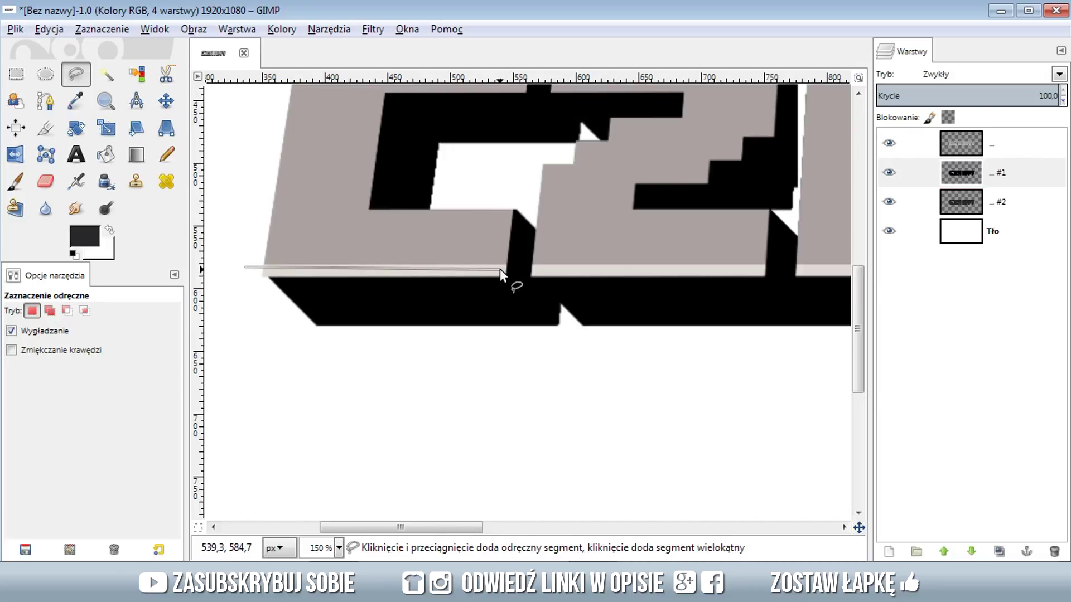
click(570, 339)
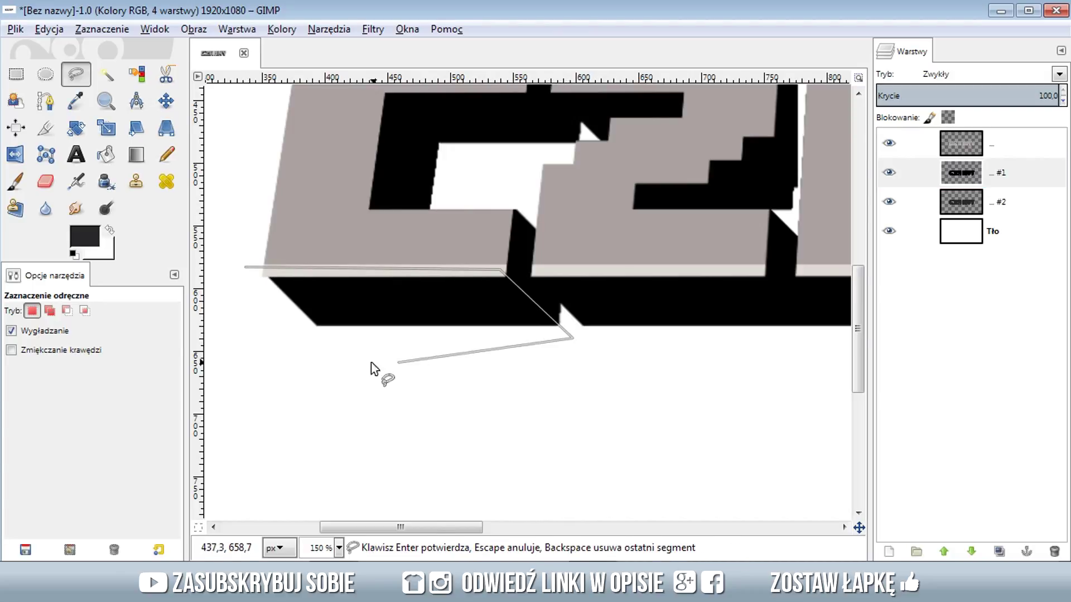
click(304, 364)
click(246, 266)
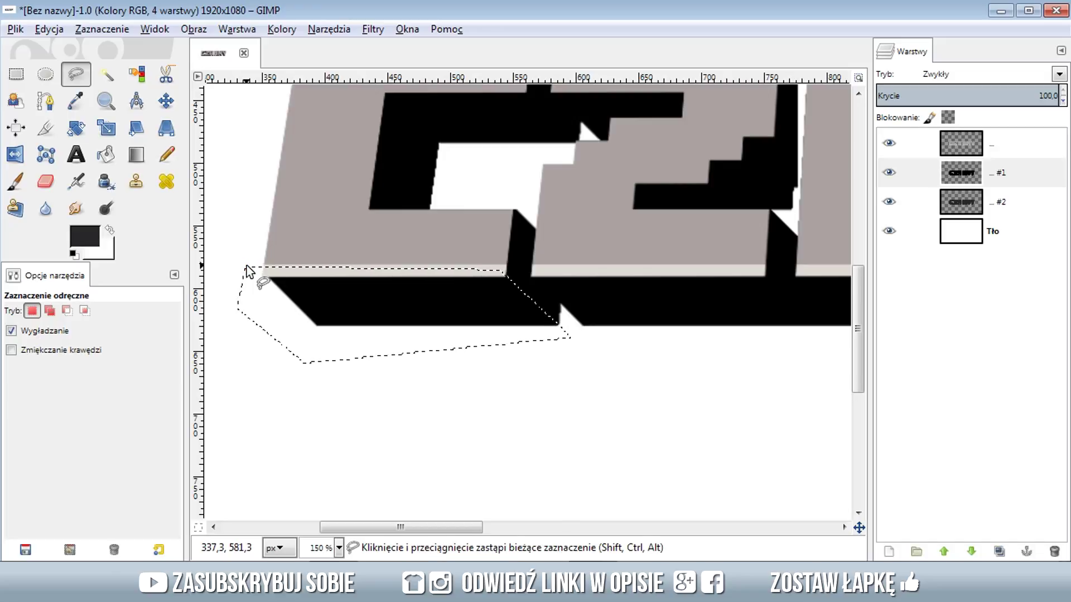
click(49, 29)
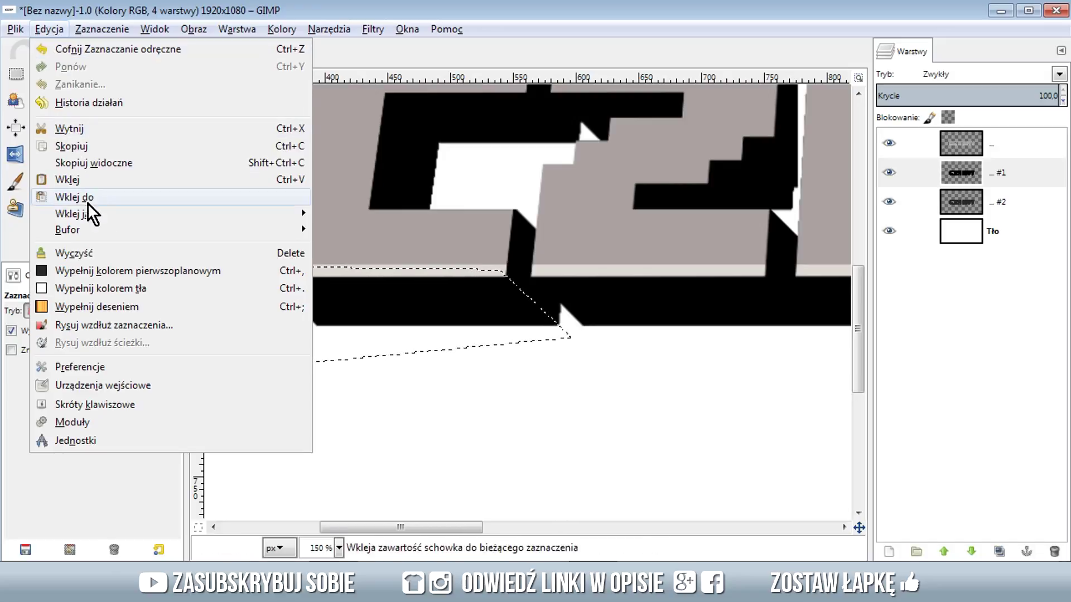
click(84, 269)
click(102, 29)
click(107, 70)
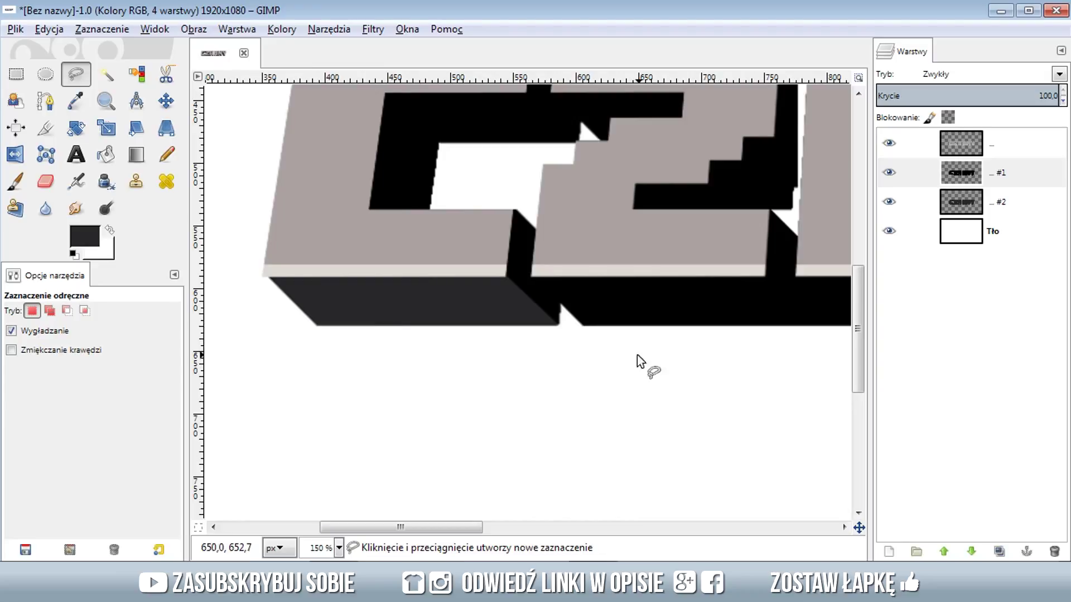
- Clear the black front extrusion face under the Z to reveal the dark grey copy, then deselect
drag(449, 527, 485, 529)
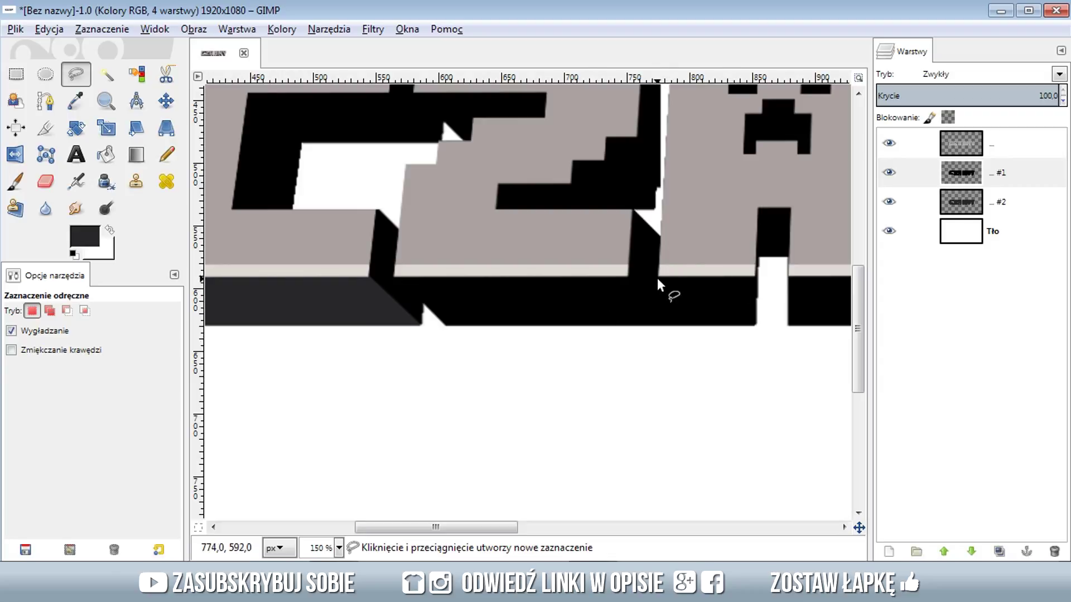
click(659, 273)
click(657, 351)
click(768, 338)
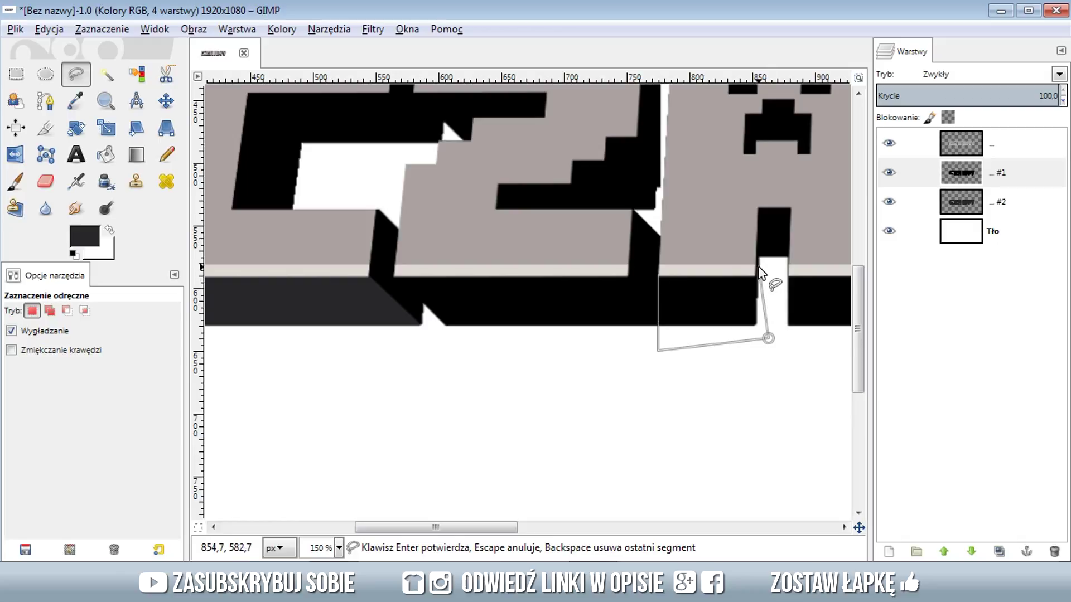
click(726, 271)
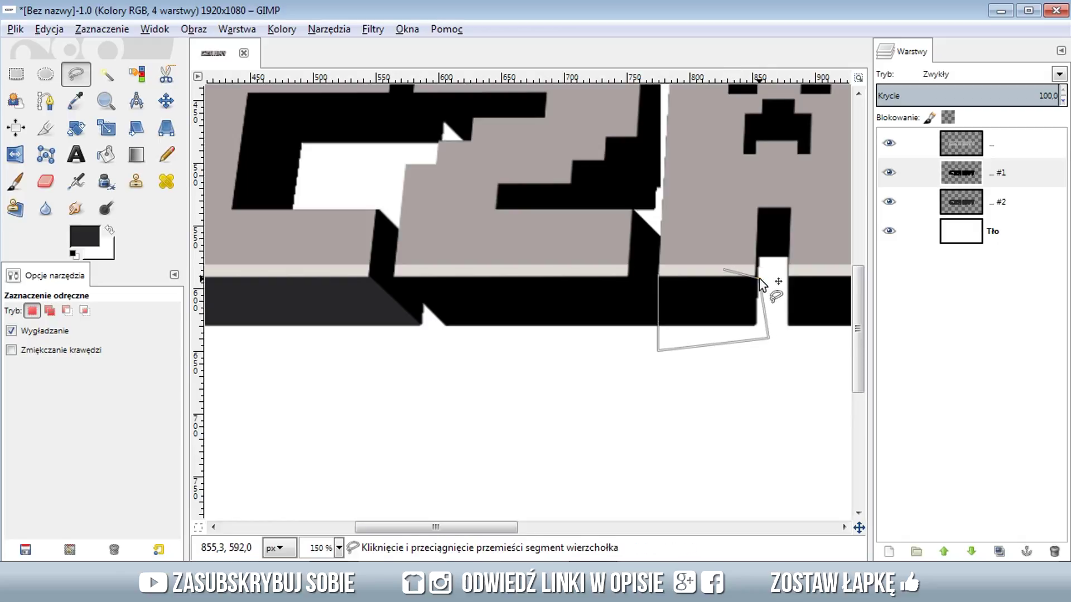
click(660, 274)
key(Return)
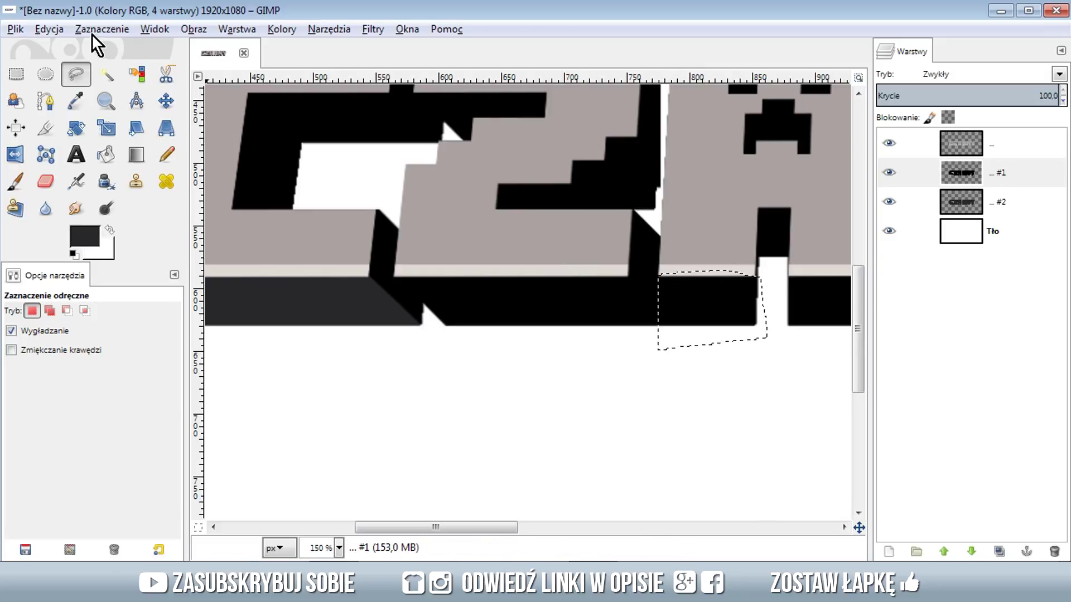
click(50, 29)
click(95, 250)
click(102, 29)
click(120, 78)
key(minus)
key(minus)
- Outline the shadow face under the next letters, recolour it dark grey, and deselect
drag(518, 524, 731, 524)
scroll(603, 395, up, 1)
scroll(657, 401, up, 2)
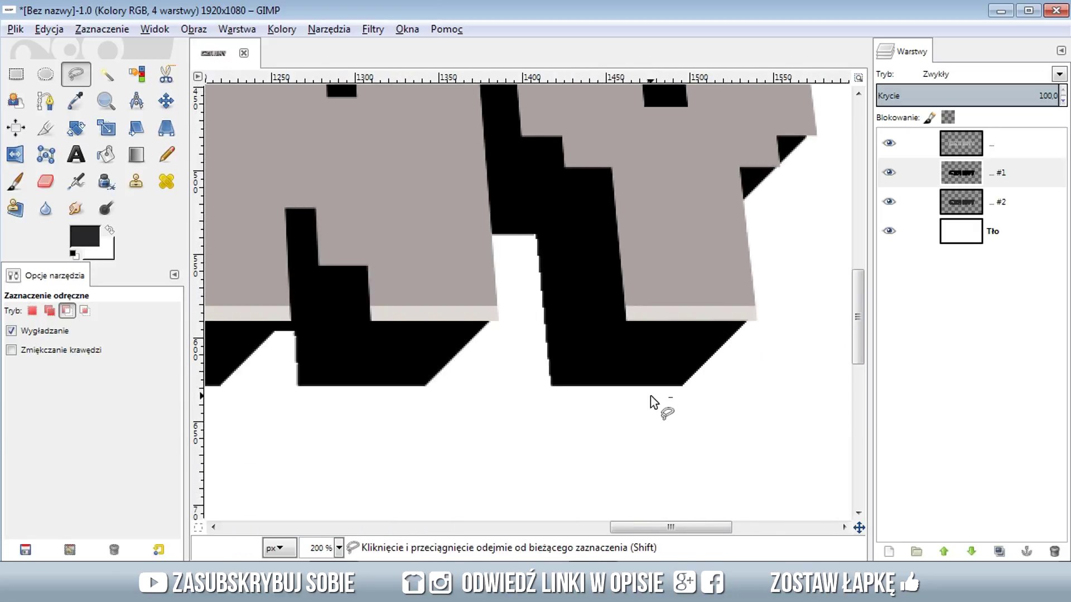
click(628, 318)
click(528, 404)
drag(627, 319, 639, 310)
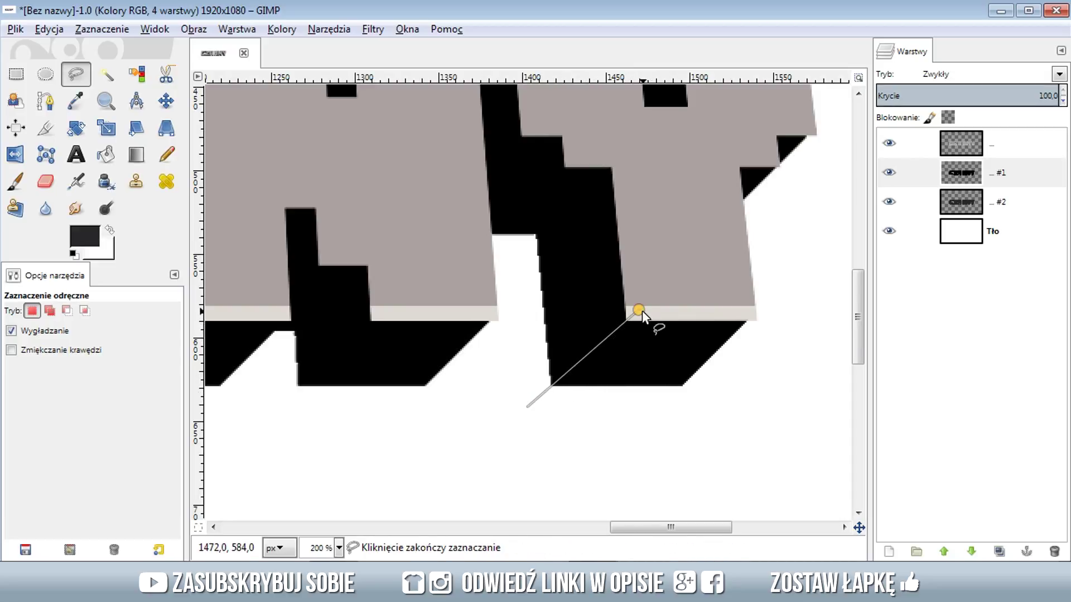
click(698, 413)
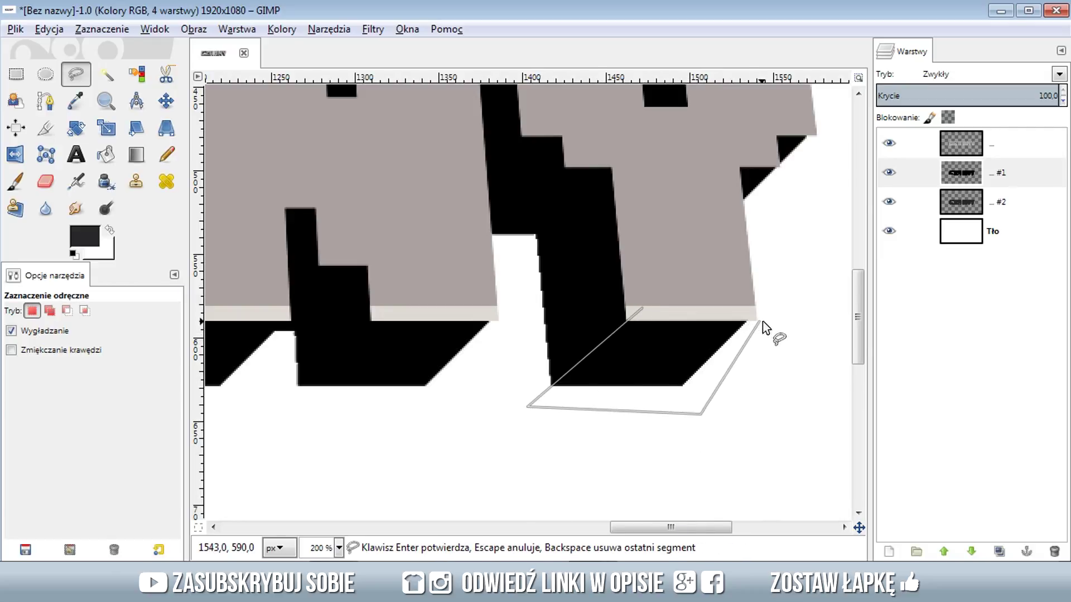
click(704, 288)
click(641, 308)
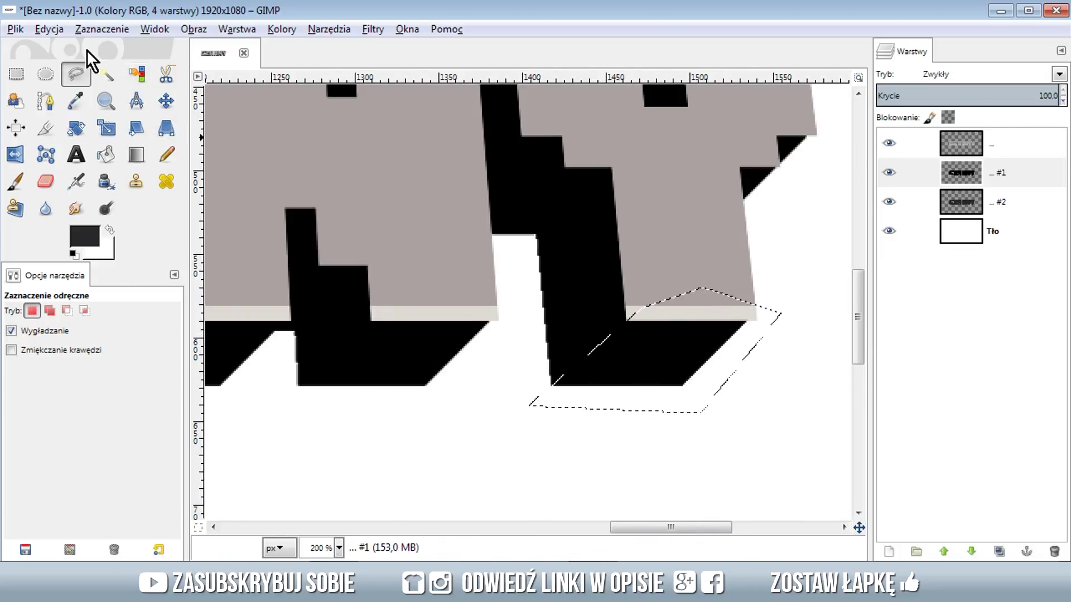
click(42, 31)
click(106, 251)
click(102, 29)
click(113, 63)
- Outline the next stretch of extrusion shadow and recolour it dark grey
scroll(418, 268, down, 4)
scroll(536, 323, down, 1)
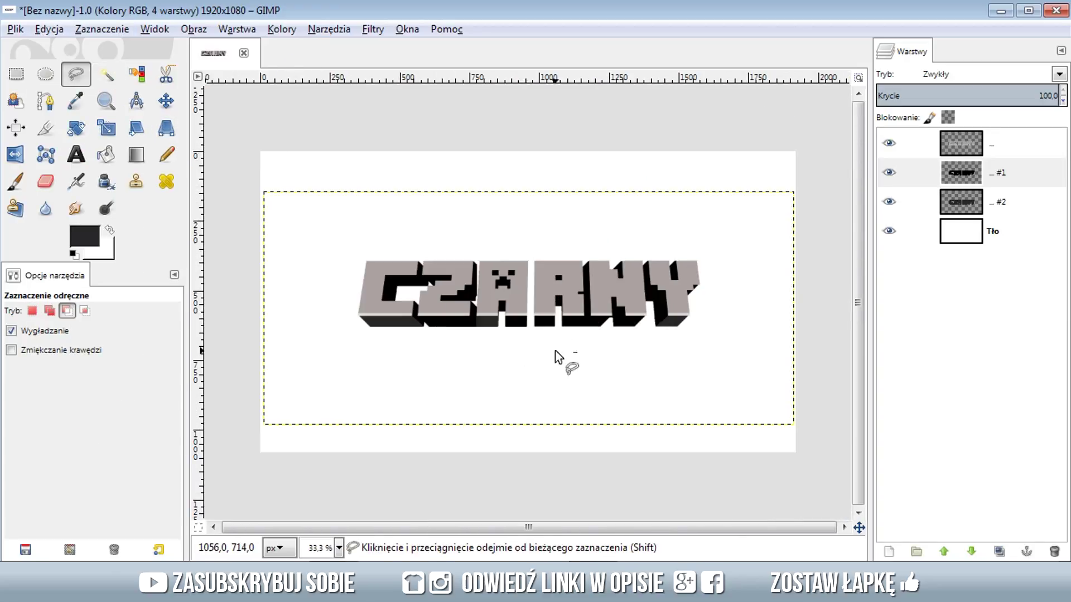
scroll(549, 354, up, 1)
scroll(542, 350, up, 1)
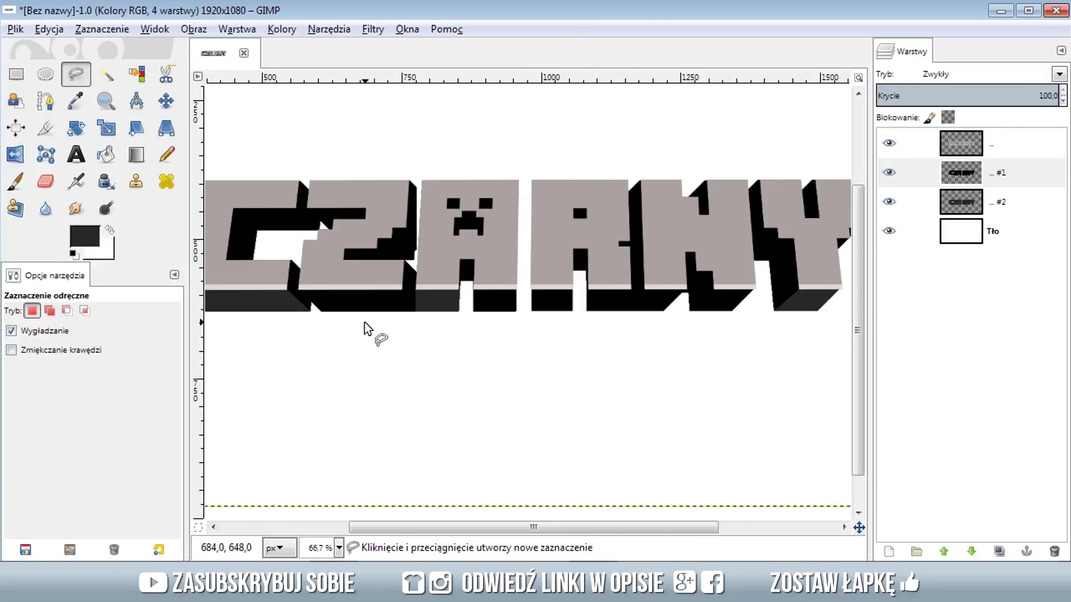
scroll(391, 312, up, 2)
click(788, 263)
scroll(614, 290, right, 5)
click(625, 244)
click(664, 254)
click(525, 341)
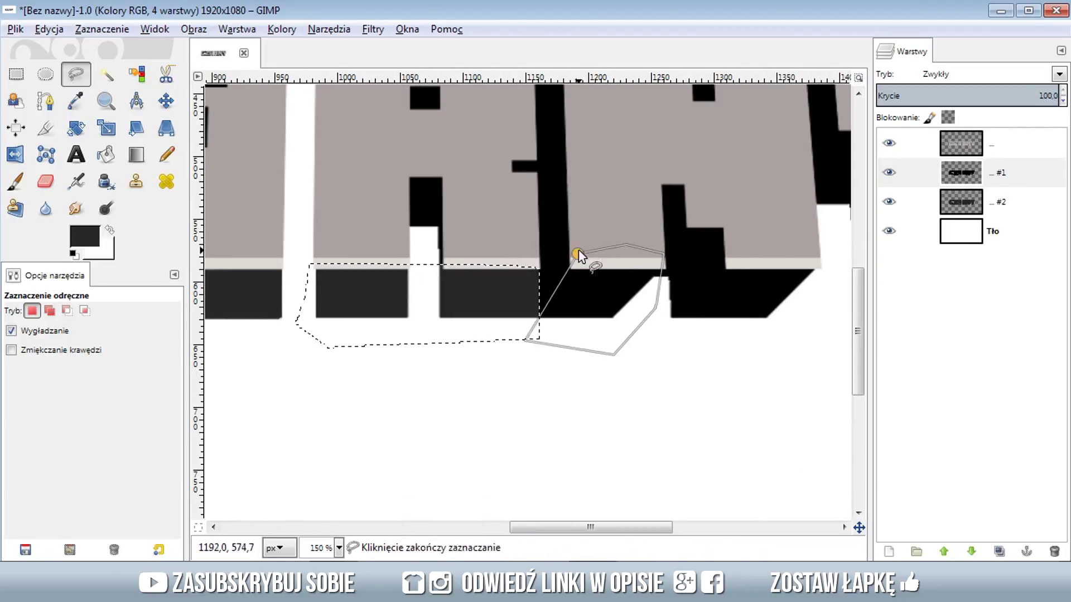
click(578, 255)
drag(664, 527, 429, 527)
key(Return)
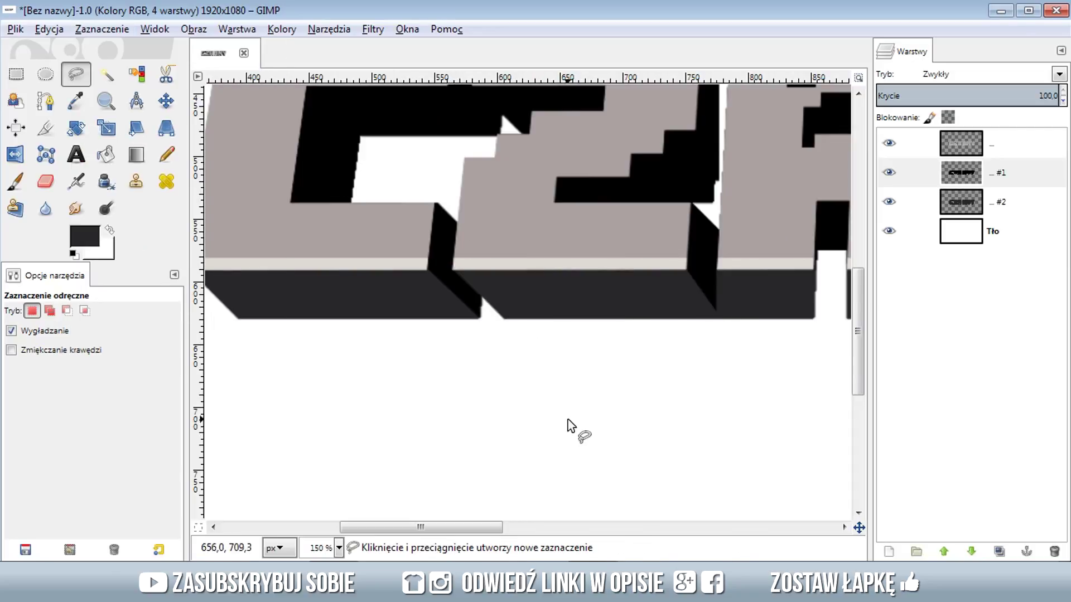
- Hide the white Tło background layer
scroll(625, 335, down, 2)
scroll(625, 335, down, 2)
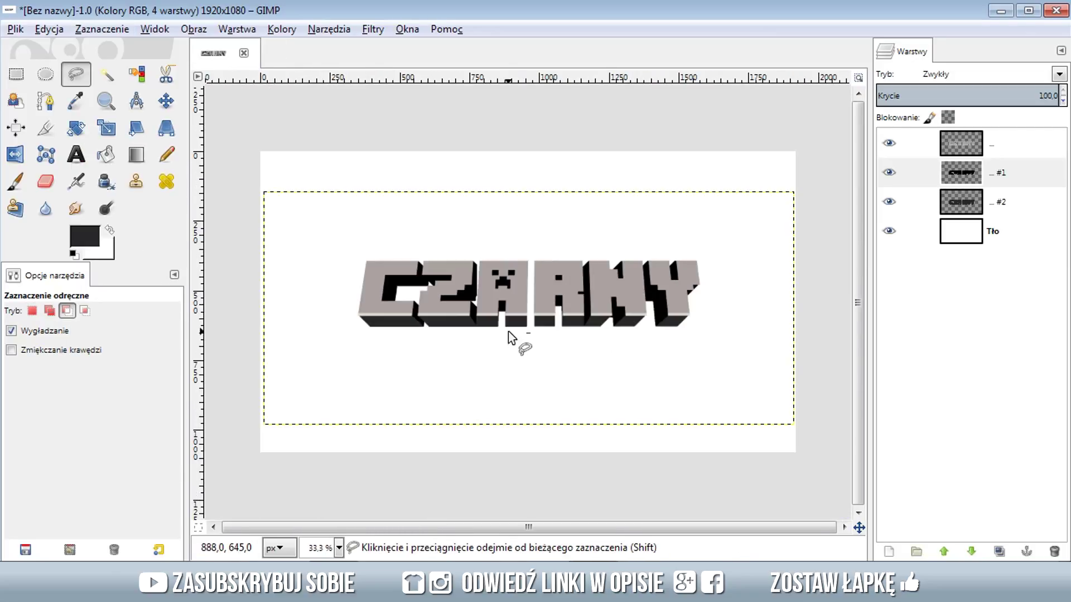
scroll(512, 337, up, 1)
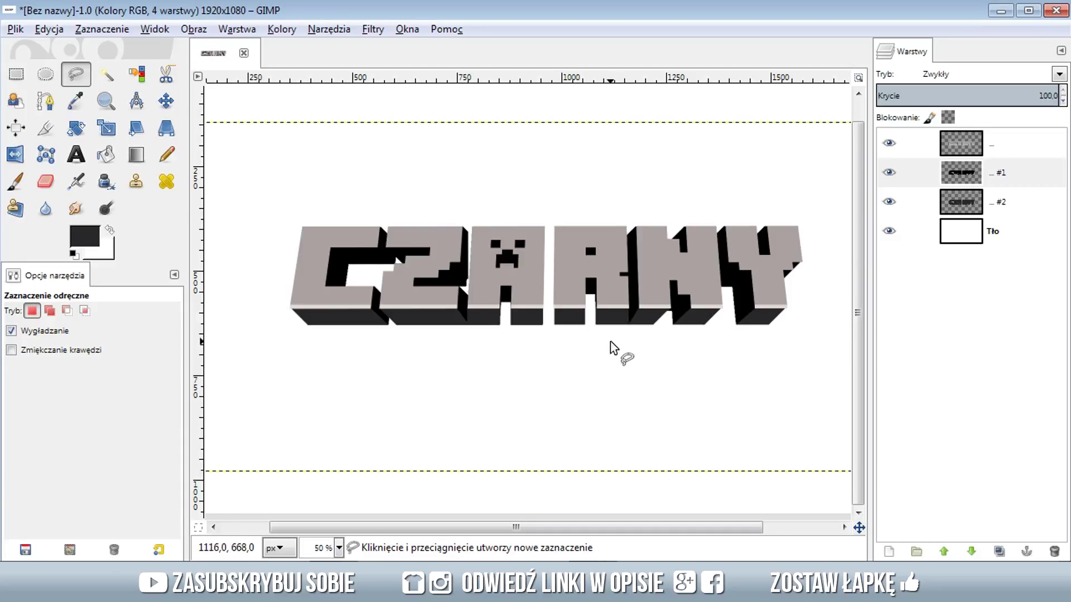
click(889, 231)
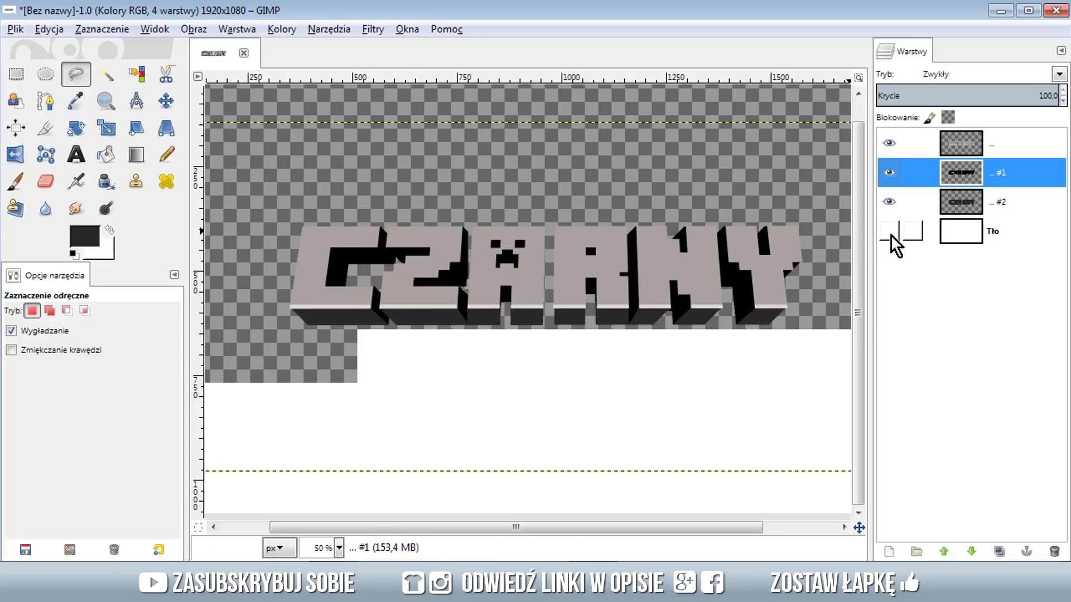
- Create a new Widoczny layer from visible and duplicate it
right_click(964, 156)
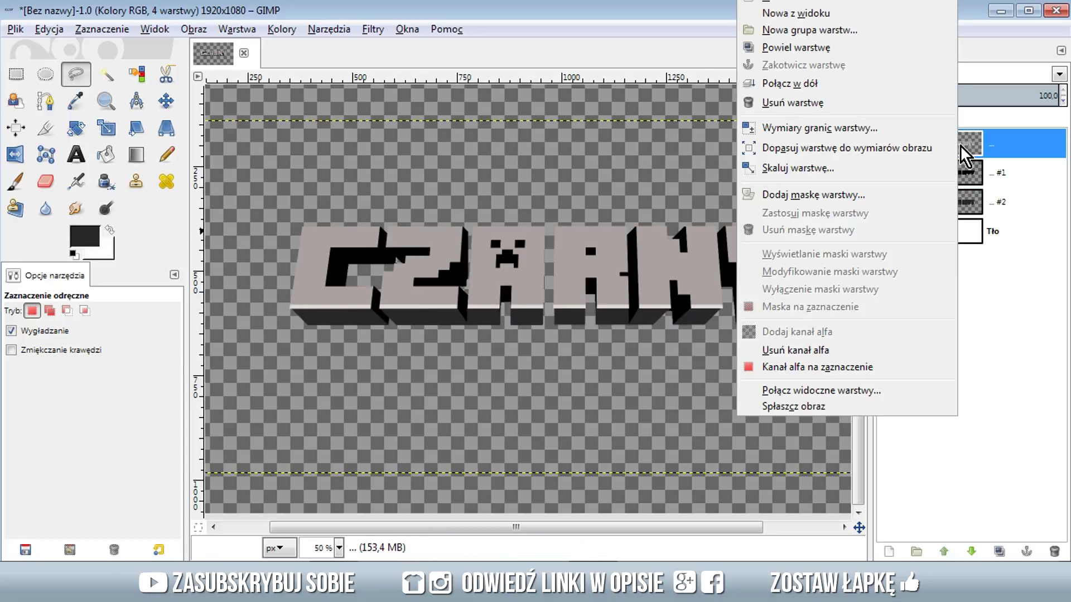
click(823, 13)
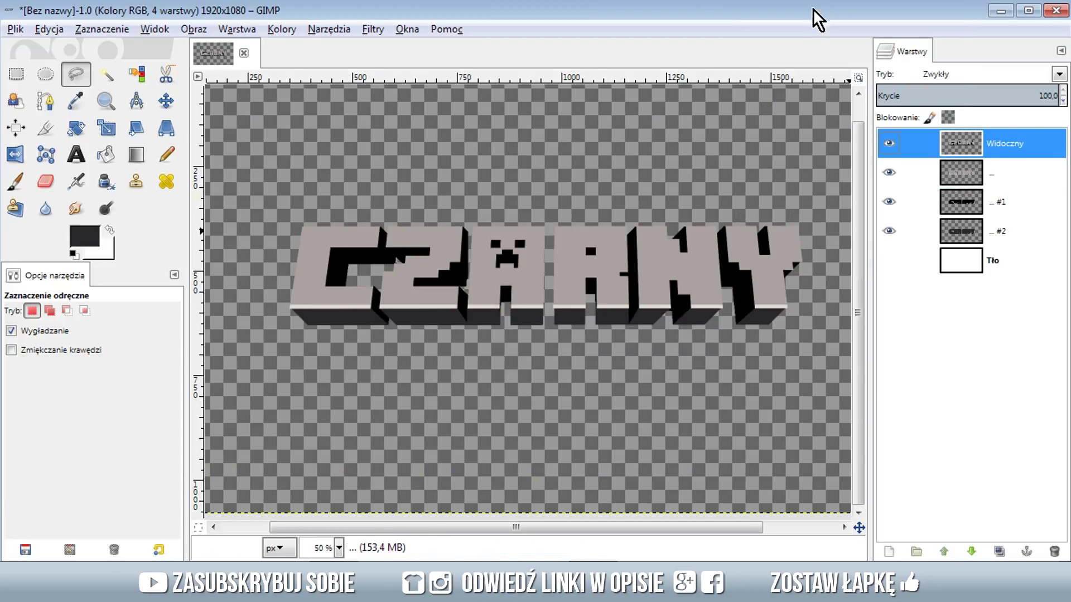
drag(890, 173, 889, 231)
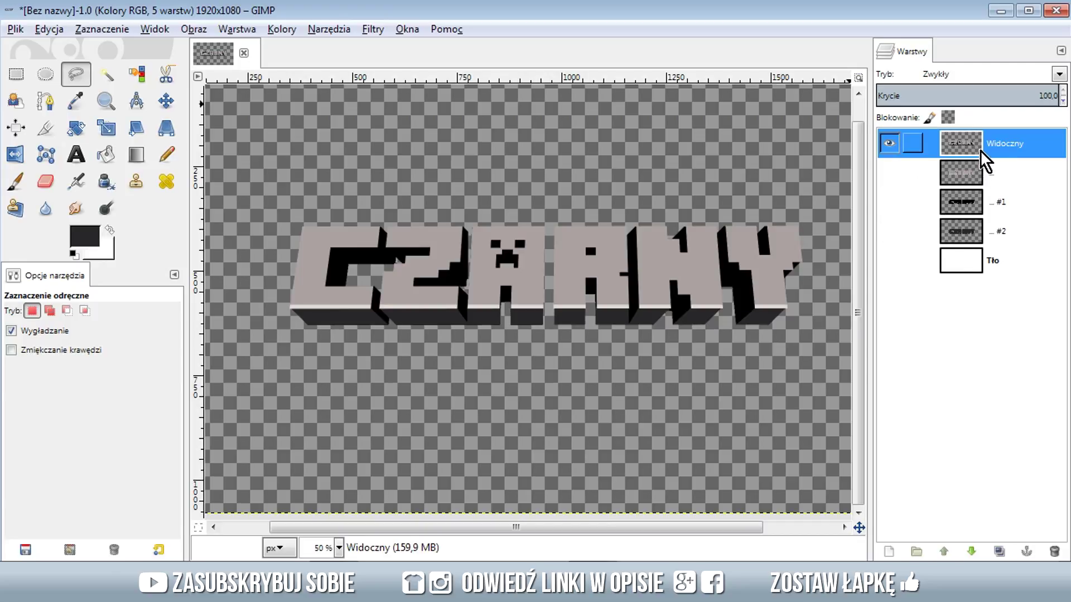
click(999, 552)
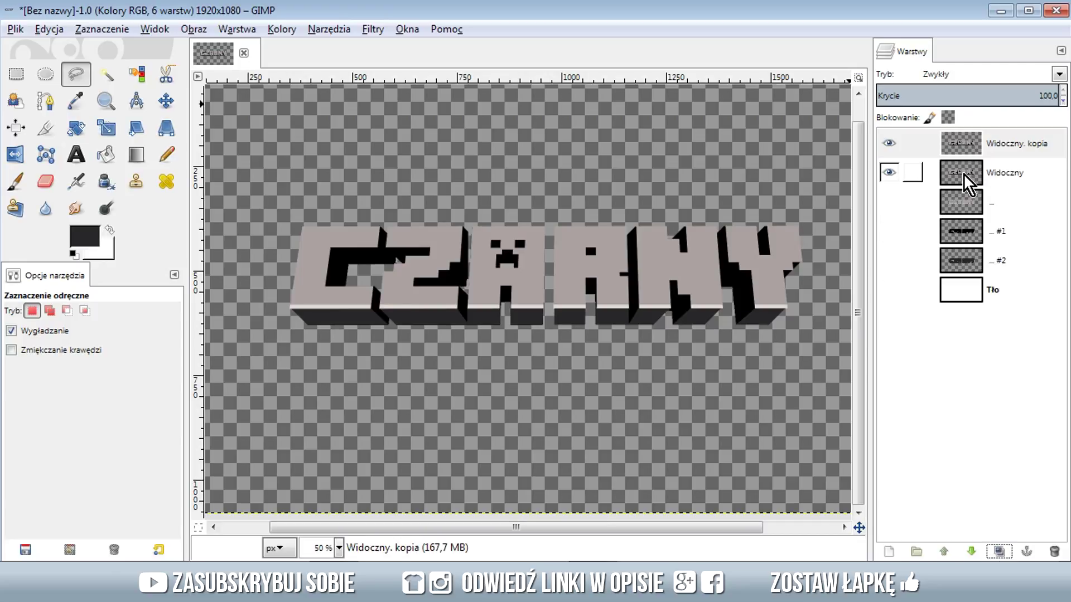
click(974, 181)
- Select the letter shape, grow it 6 px and fill black, then undo both
right_click(973, 182)
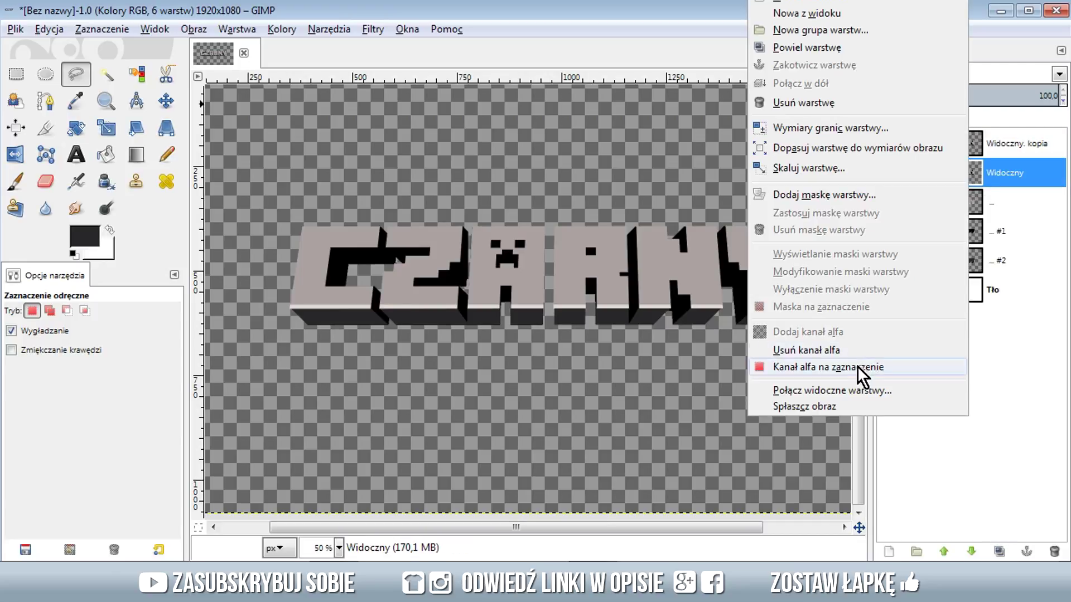
click(861, 375)
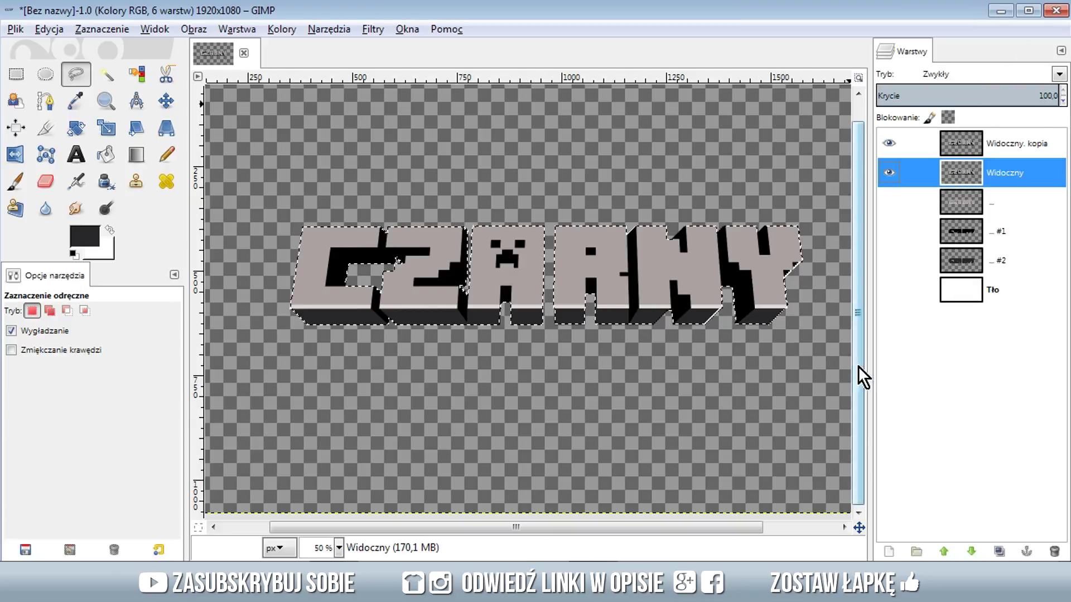
click(102, 29)
click(122, 247)
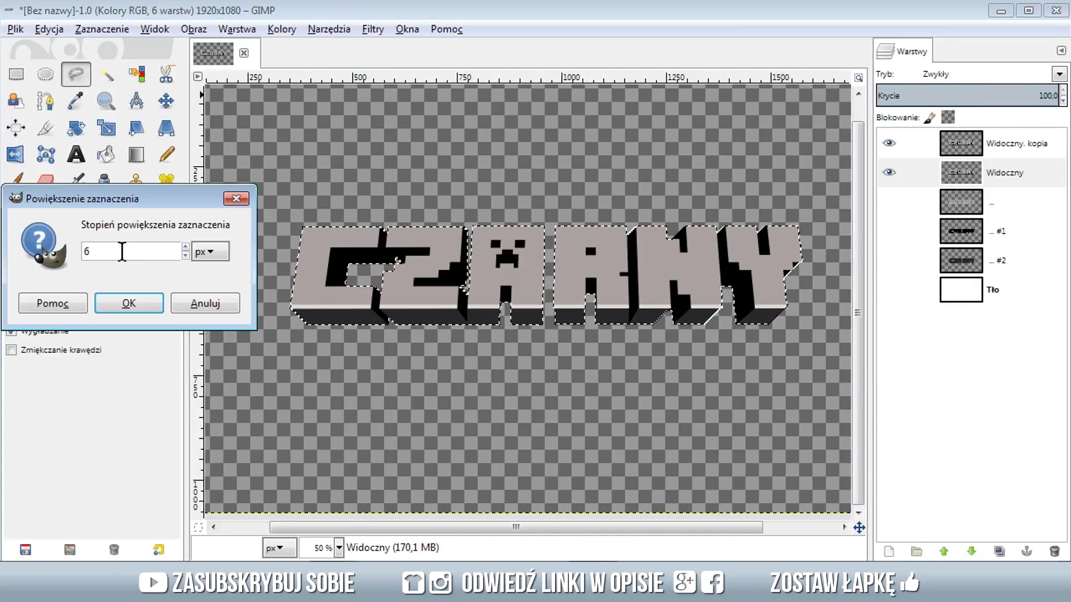
click(129, 303)
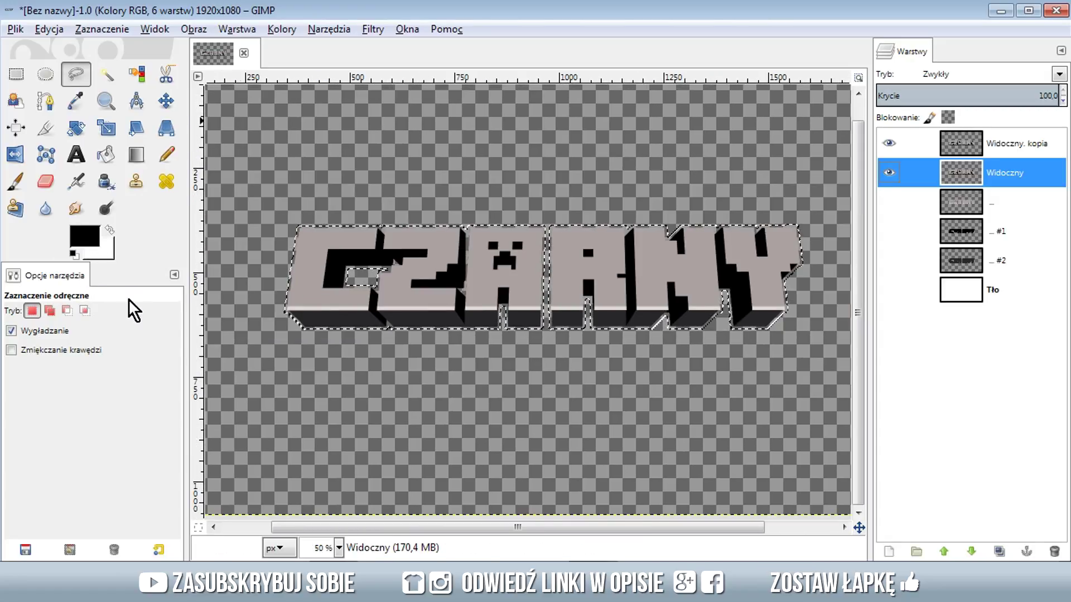
click(49, 29)
click(110, 277)
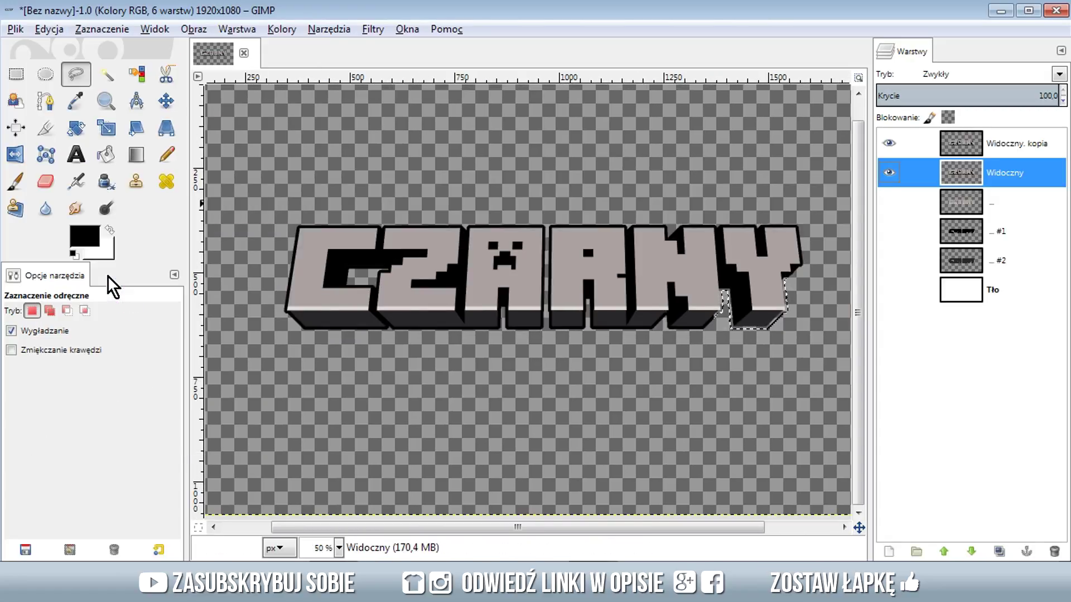
ctrl+scroll(568, 352, up, 1)
key(ctrl+z)
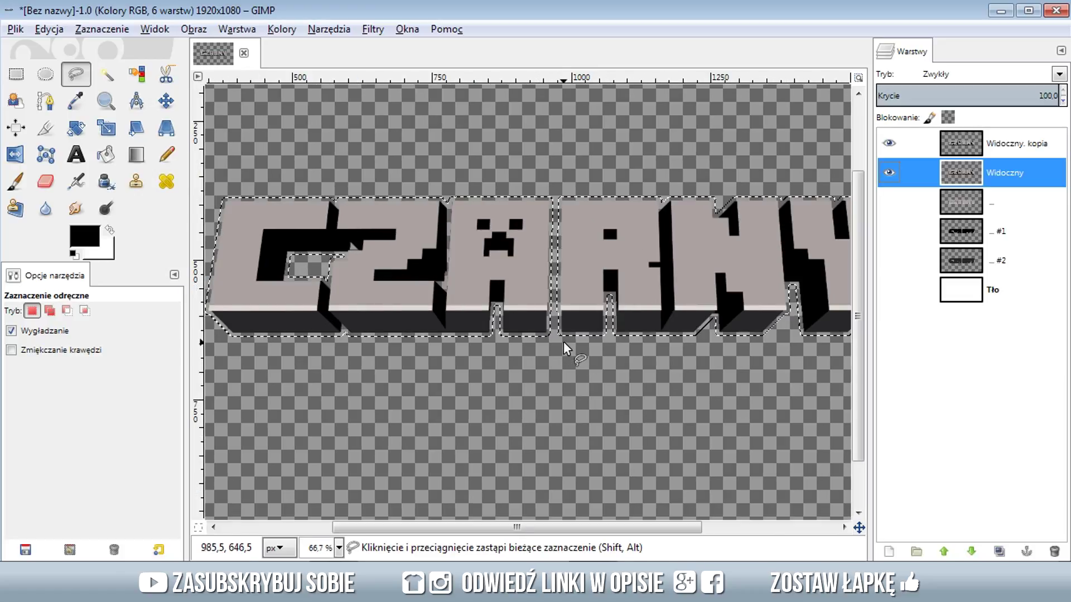
key(ctrl+z)
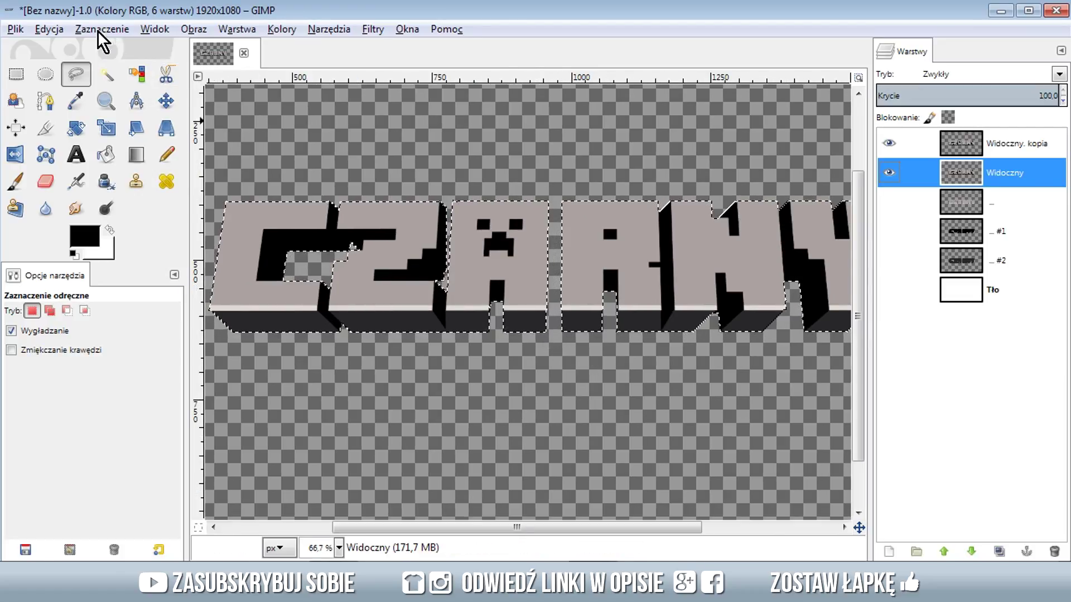
- Grow the letter selection by 7 px, fill it with black, and deselect
click(102, 29)
click(142, 246)
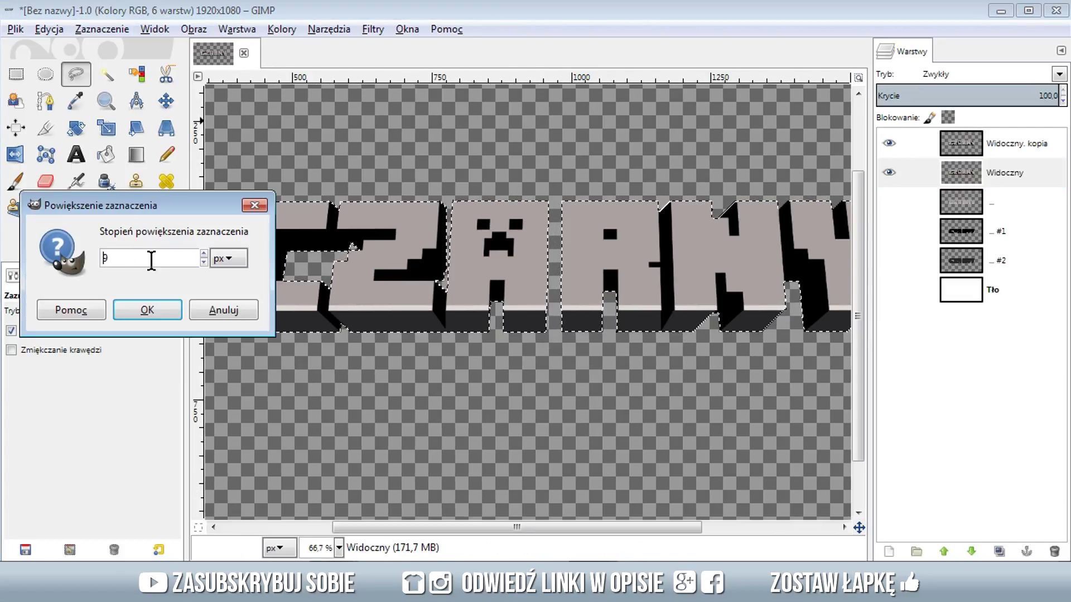
click(152, 310)
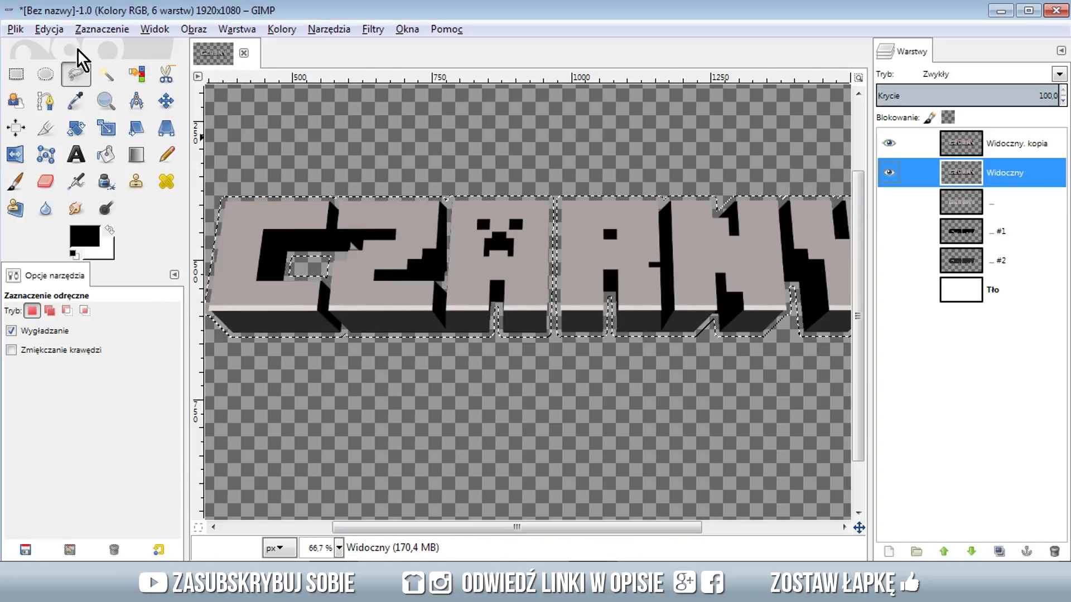
click(49, 29)
click(67, 270)
click(102, 29)
click(106, 64)
scroll(534, 346, down, 1)
scroll(545, 348, down, 1)
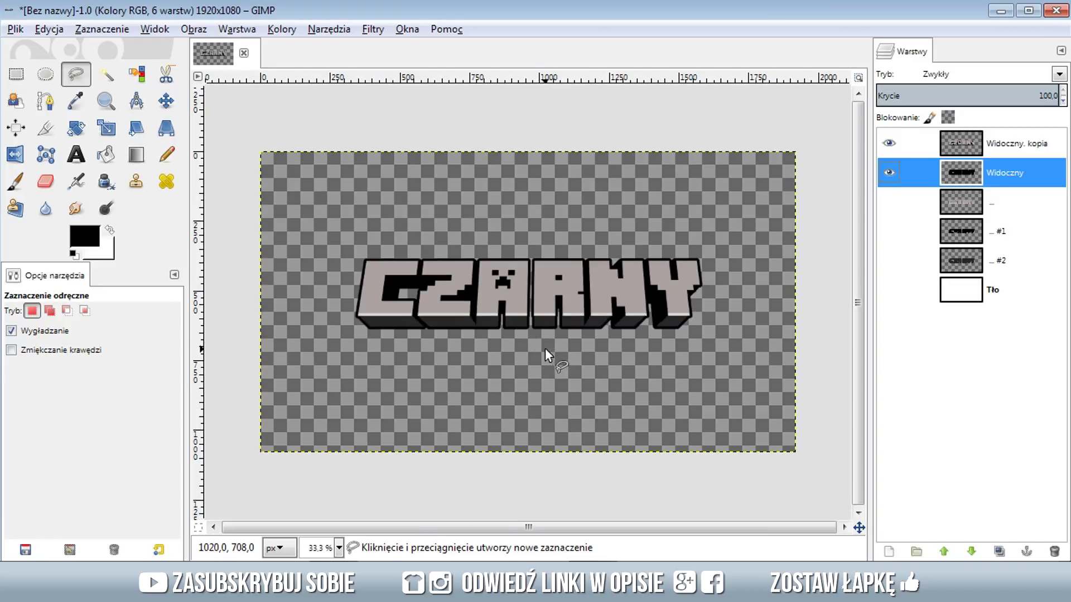
scroll(510, 331, up, 1)
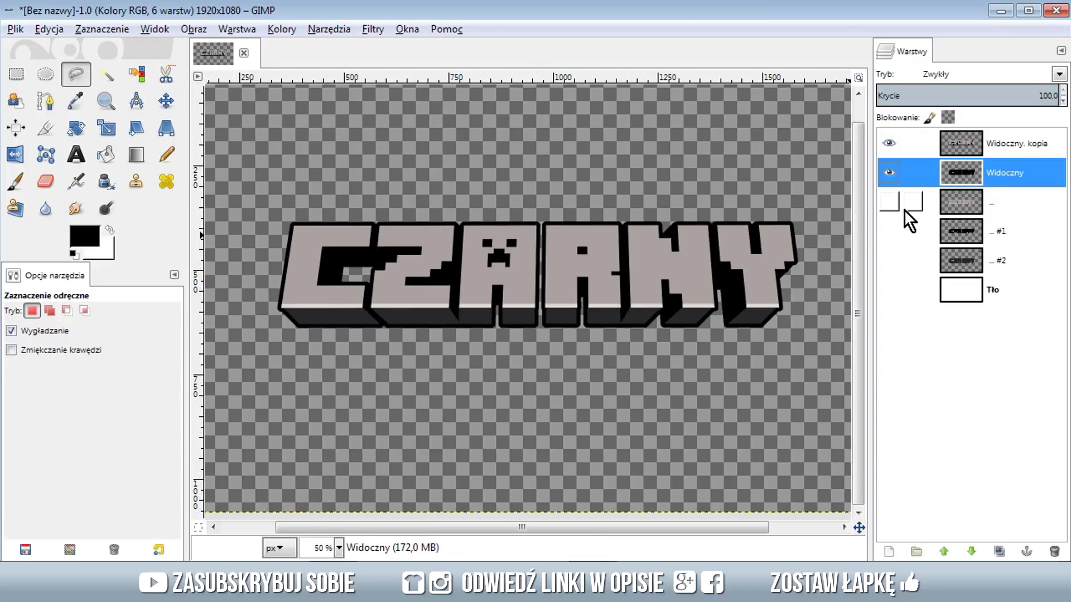
- Merge the visible image into a new top layer and hide both Widoczny layers
right_click(975, 146)
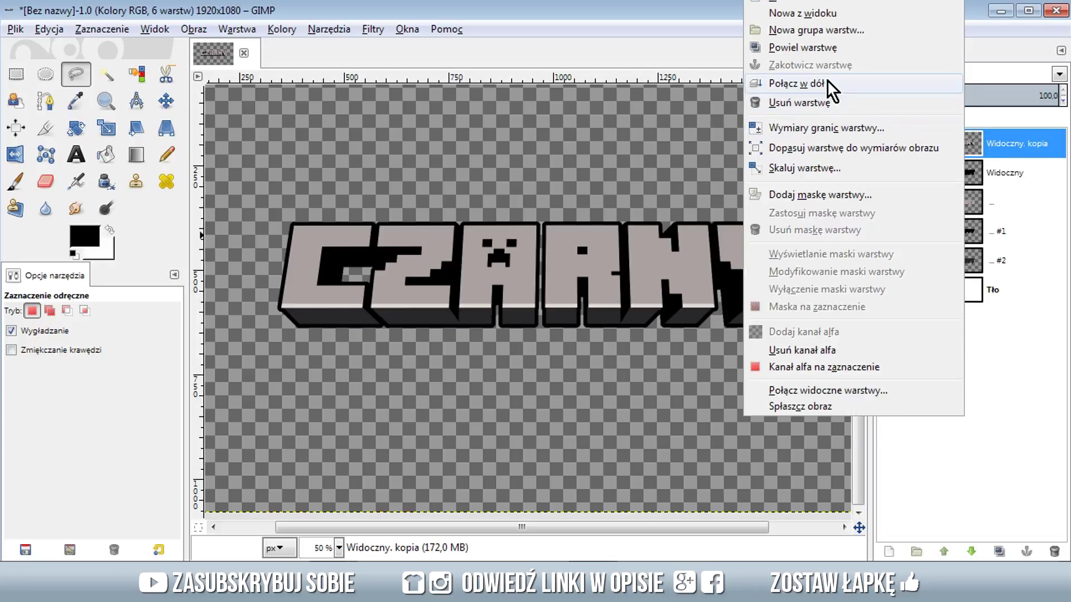
click(824, 17)
click(889, 174)
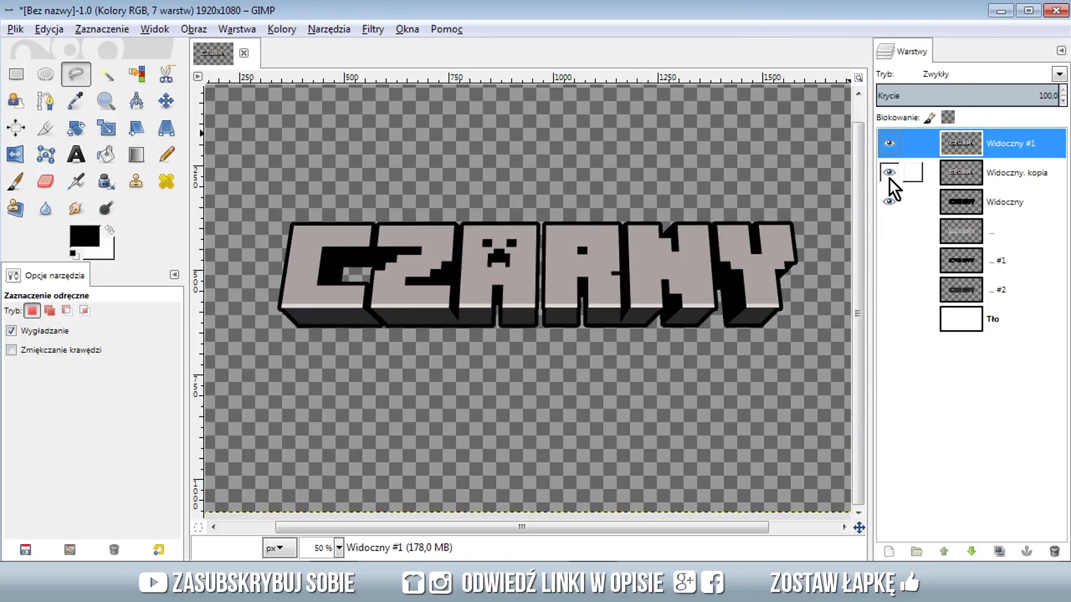
click(889, 197)
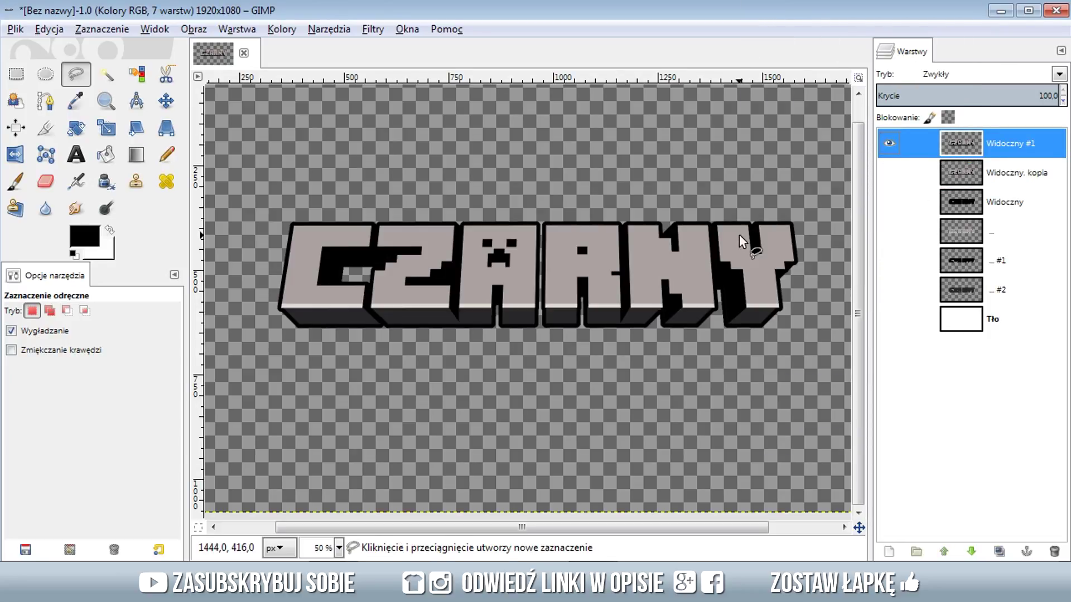
- Give the Pencil the square 'Bez nazwy' brush at size about 12, zoomed into the C
click(167, 154)
click(17, 363)
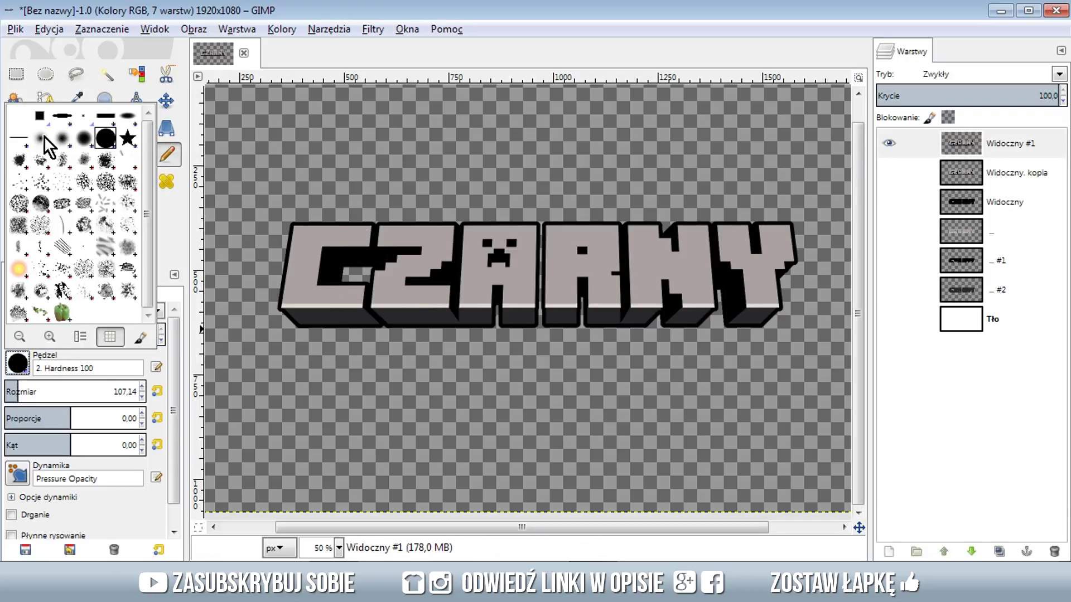
click(48, 150)
drag(67, 391, 6, 392)
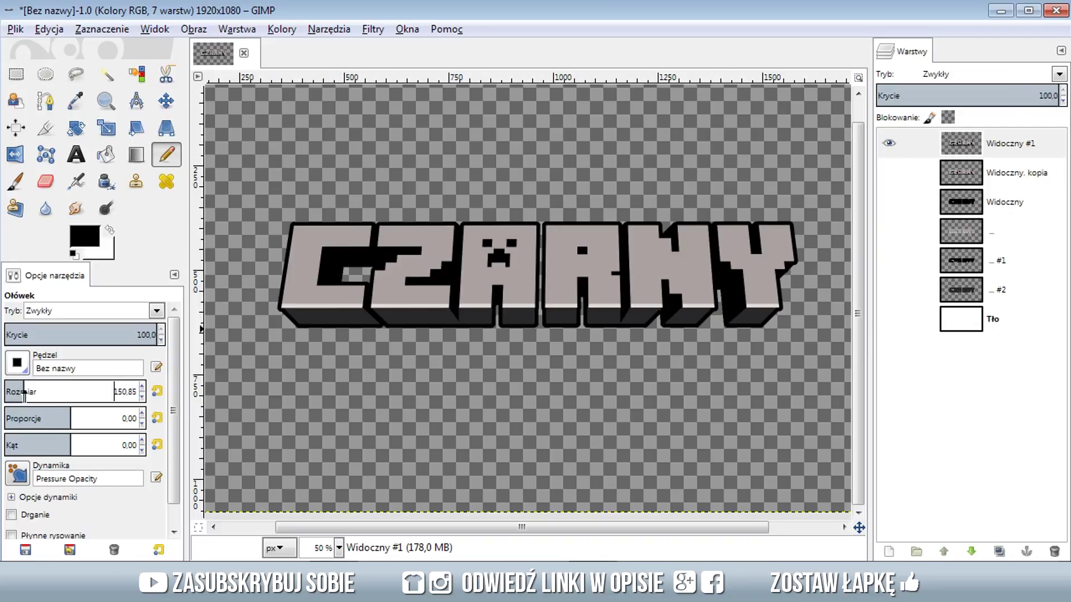
ctrl+scroll(379, 306, up, 2)
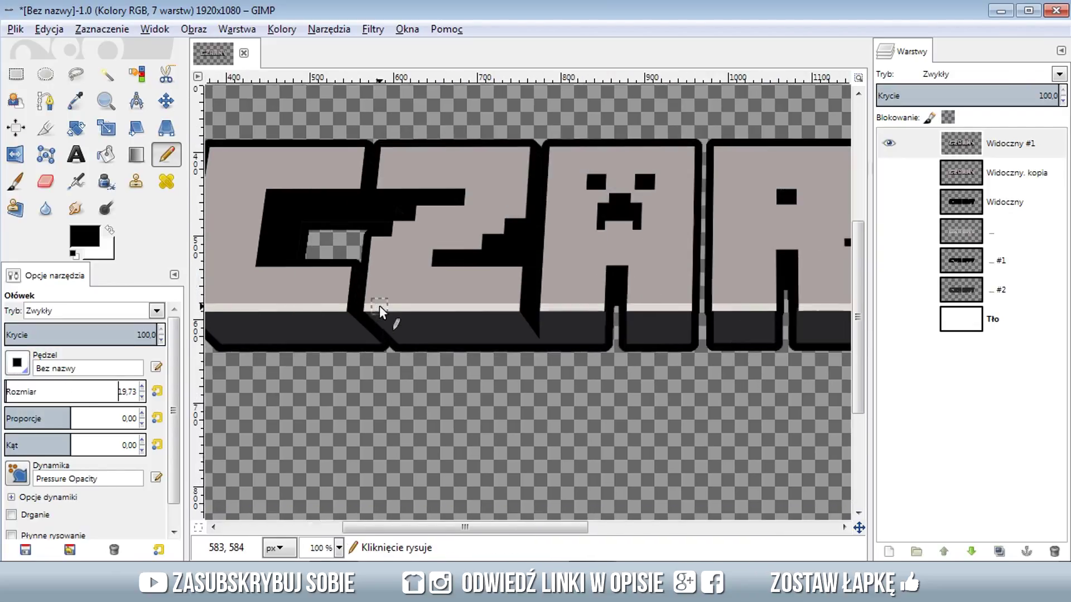
ctrl+scroll(379, 305, up, 2)
ctrl+scroll(389, 312, up, 2)
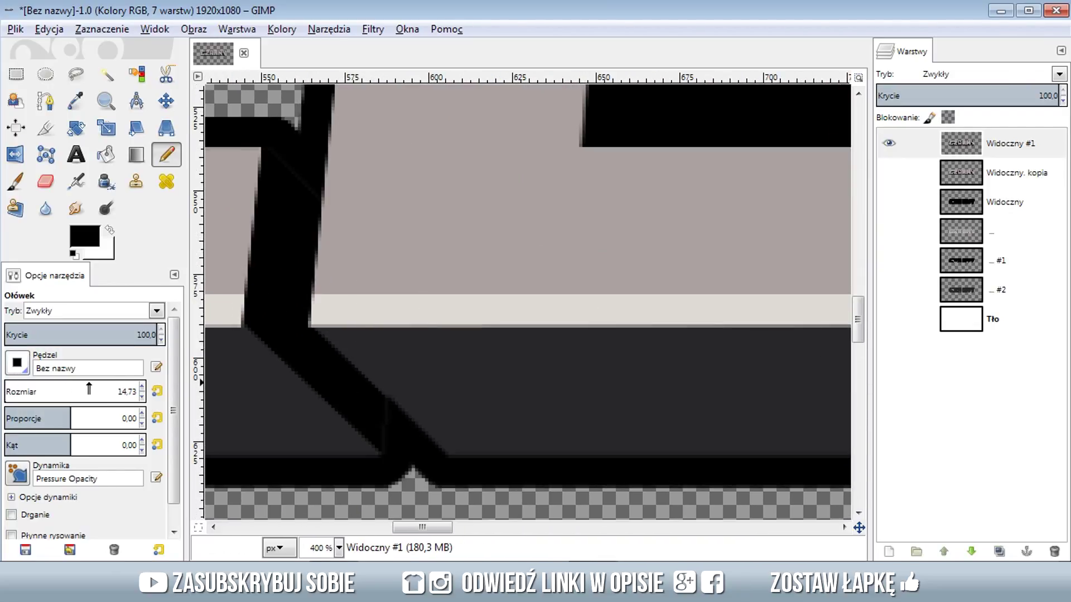
key(bracketleft)
key(bracketleft)
key(bracketleft)
key(bracketleft)
scroll(524, 330, down, 5)
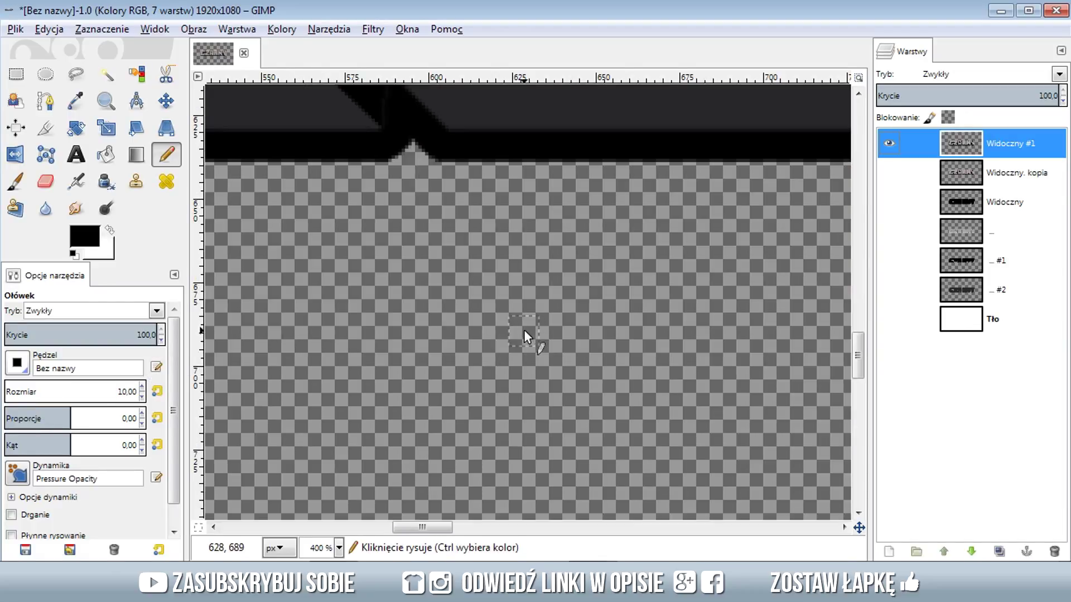
ctrl+scroll(505, 328, down, 2)
ctrl+scroll(505, 328, down, 3)
ctrl+scroll(356, 195, up, 1)
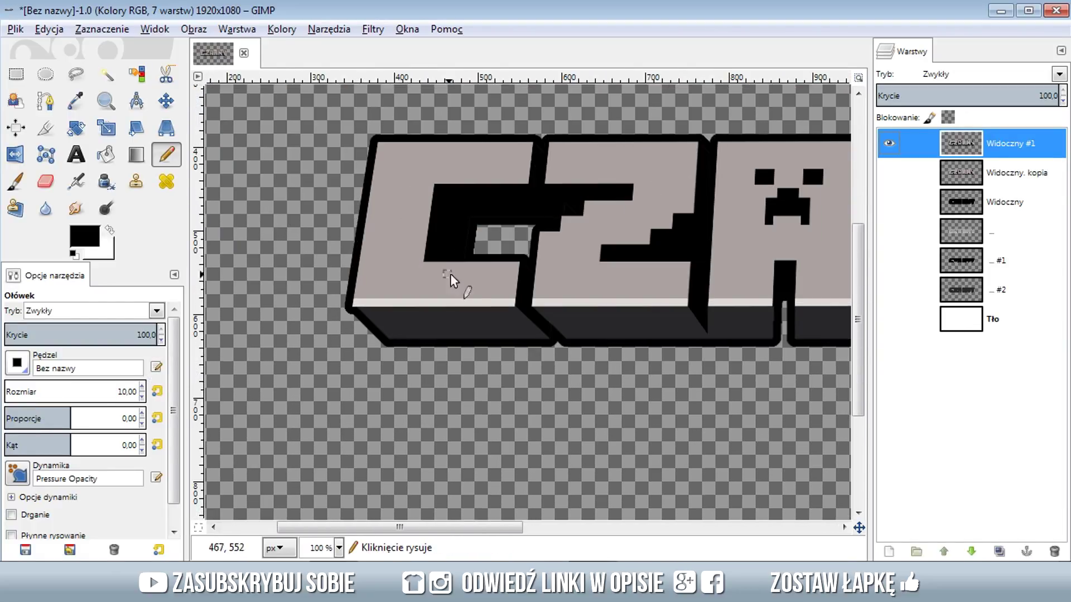
ctrl+scroll(439, 271, up, 1)
scroll(440, 271, up, 2)
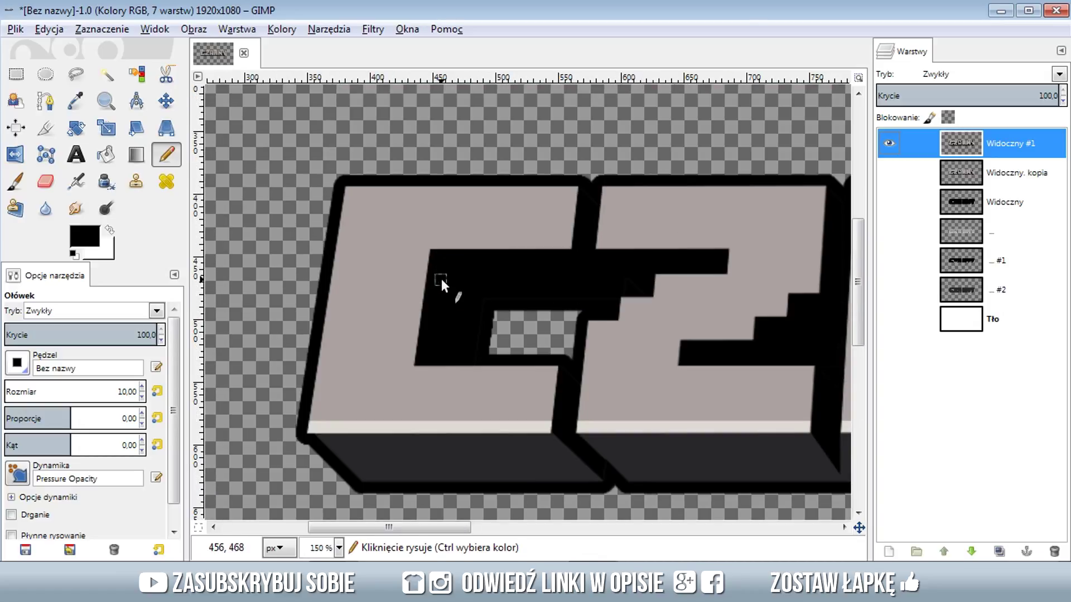
ctrl+scroll(444, 243, up, 2)
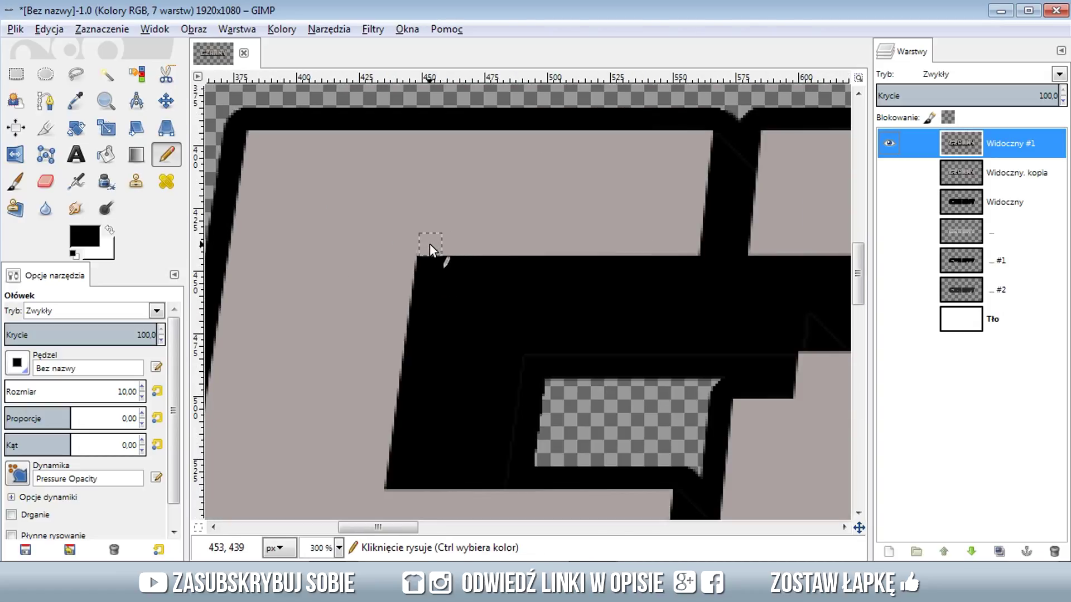
scroll(386, 366, down, 5)
scroll(565, 397, up, 3)
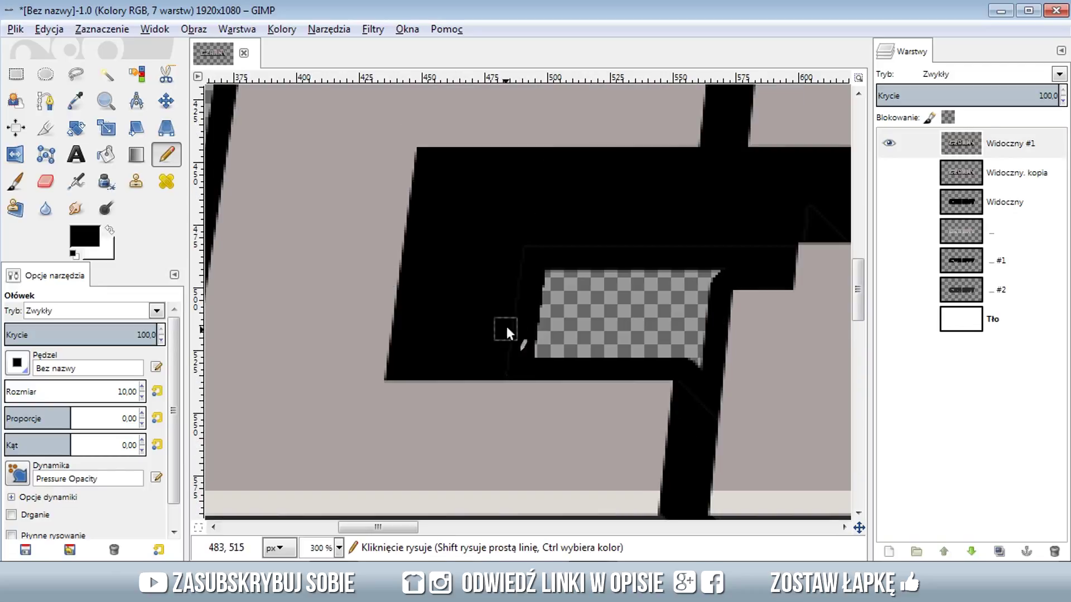
click(88, 243)
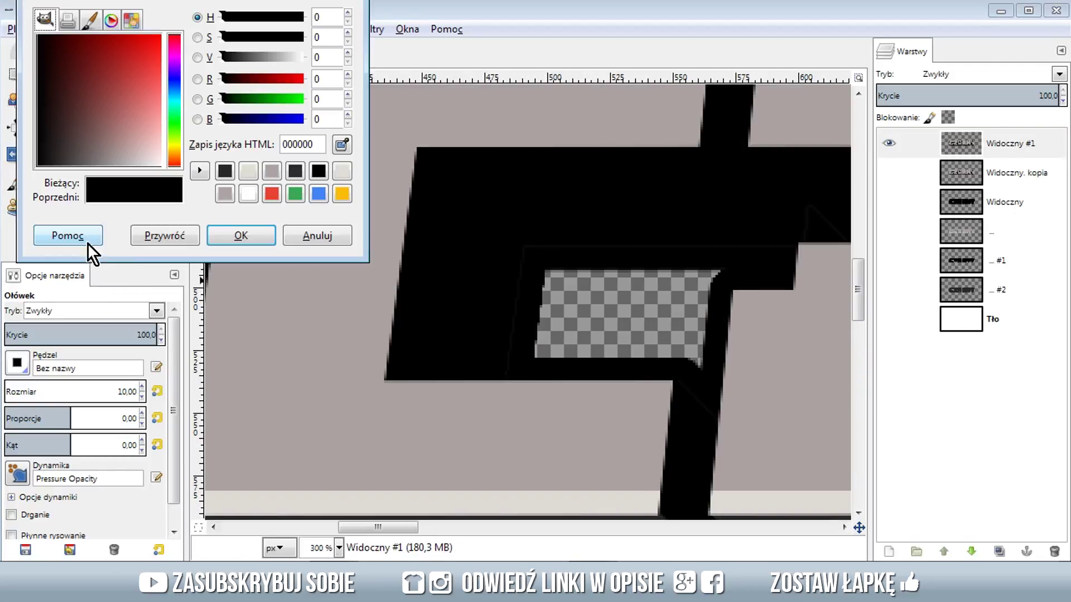
- Set the foreground to light grey and draw a straight highlight along the C's inner edge
click(246, 169)
click(249, 243)
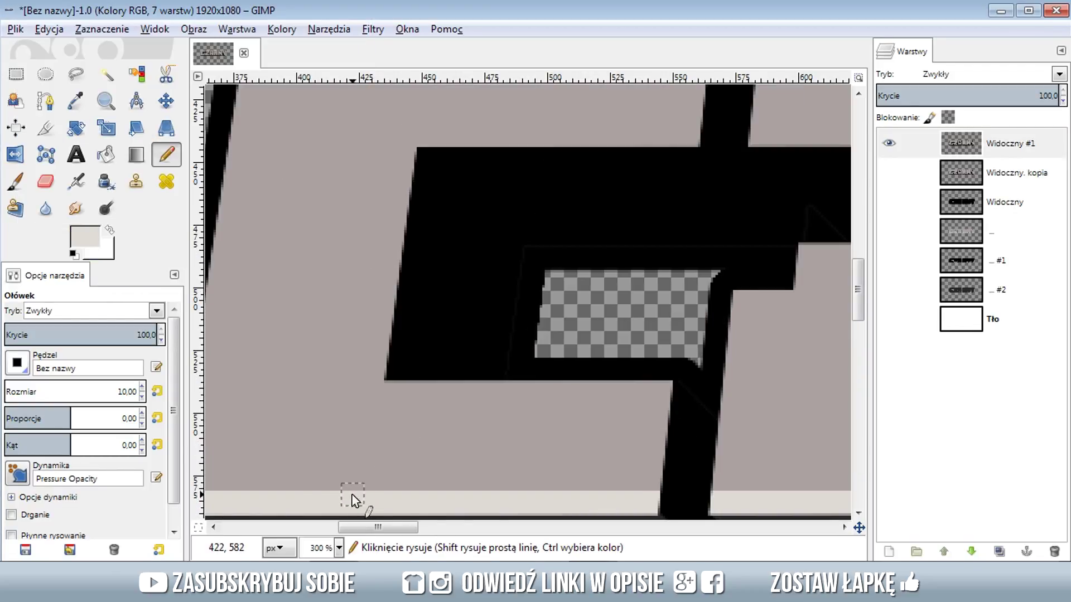
scroll(563, 357, up, 3)
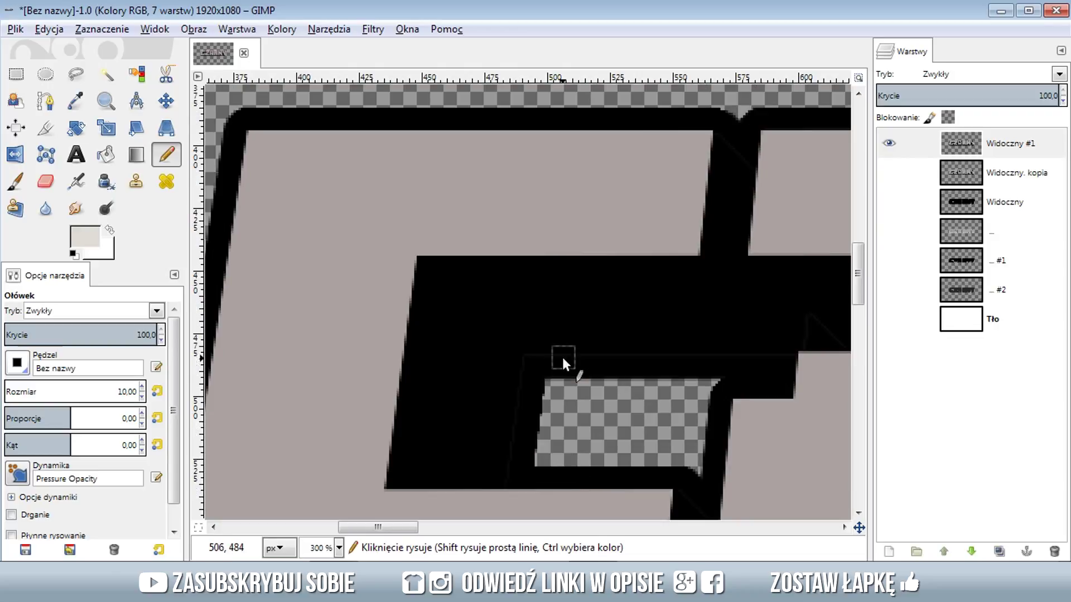
click(428, 244)
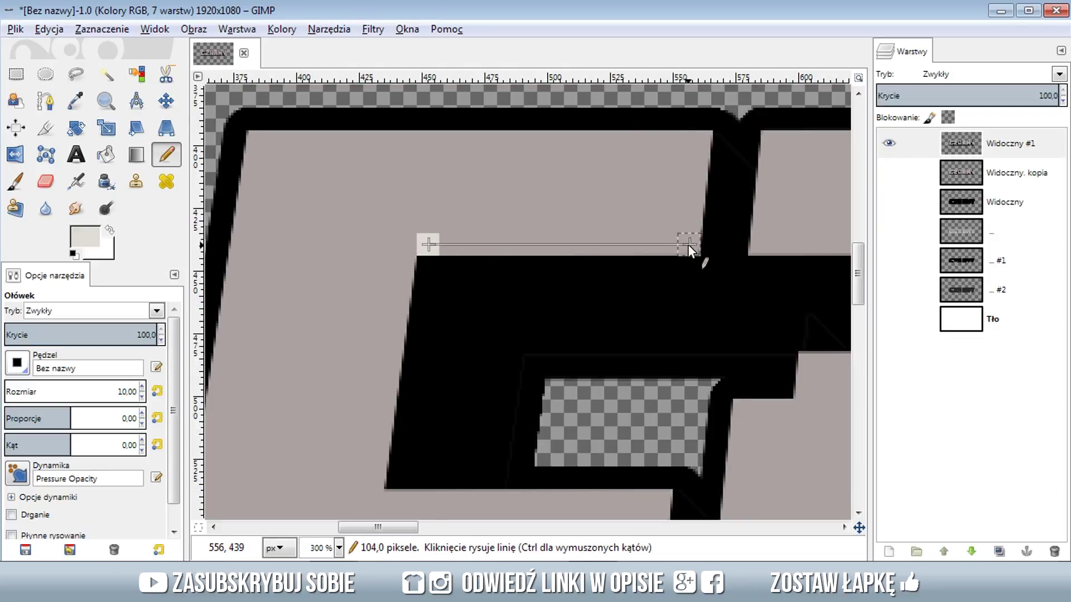
shift+click(688, 244)
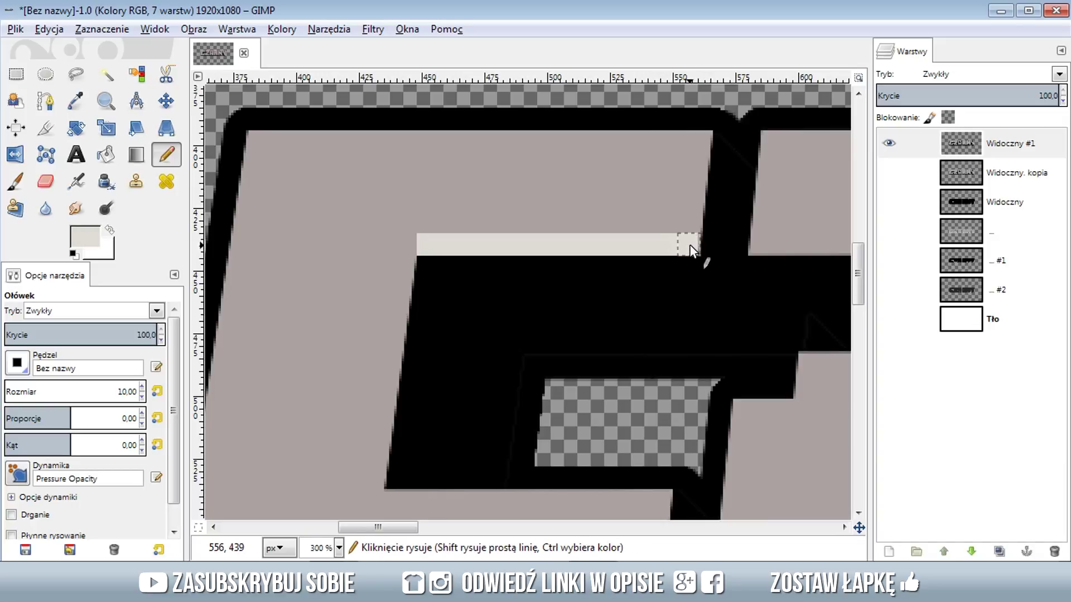
- Trace light grey highlight strokes along the Z's staircase and another letter edge
scroll(740, 368, down, 3)
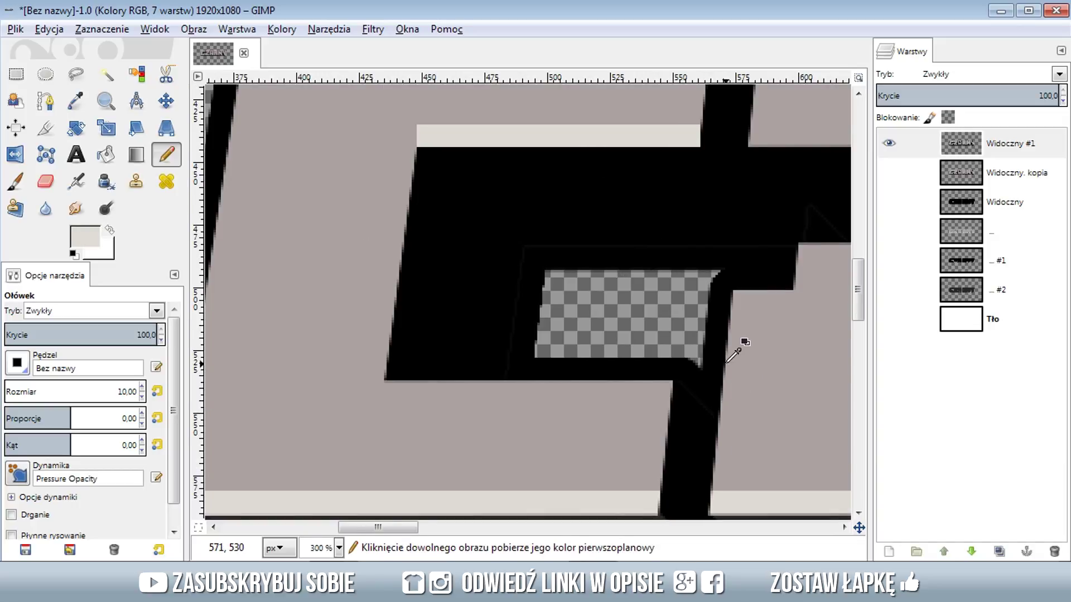
ctrl+scroll(731, 346, down, 1)
ctrl+scroll(731, 346, down, 2)
ctrl+scroll(717, 351, down, 1)
ctrl+scroll(698, 351, down, 1)
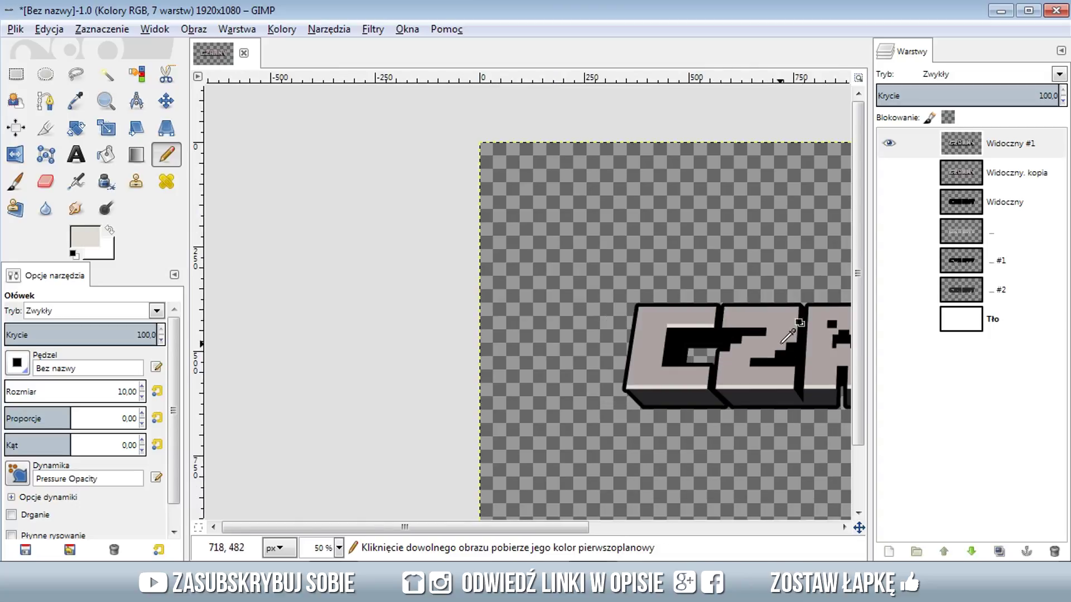
ctrl+scroll(812, 356, up, 1)
ctrl+scroll(813, 356, up, 2)
ctrl+scroll(729, 375, up, 1)
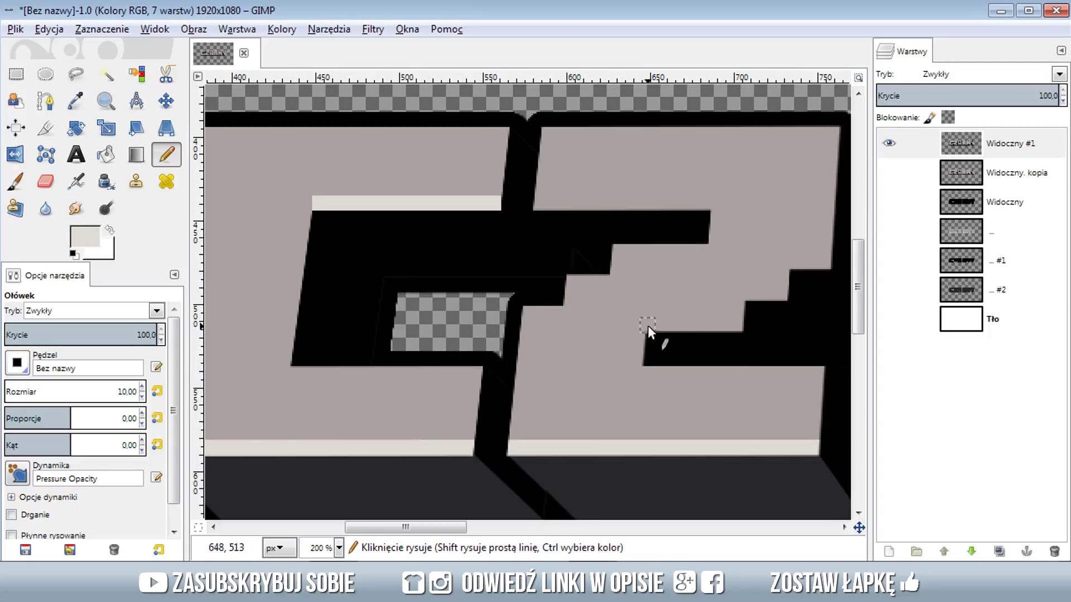
ctrl+scroll(750, 335, down, 1)
ctrl+scroll(736, 326, up, 2)
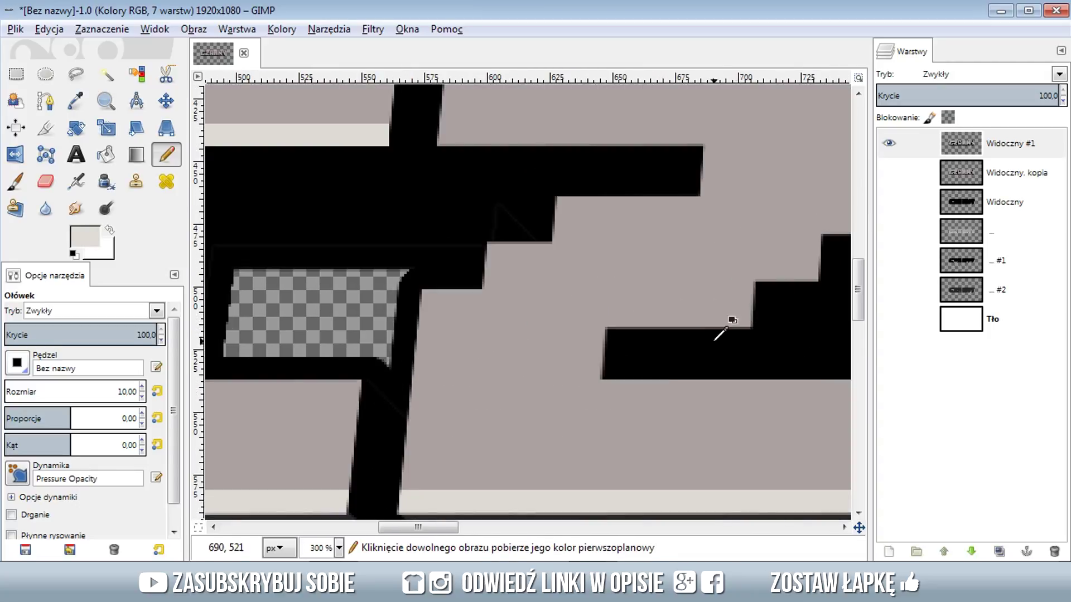
mouse_move(617, 317)
mouse_down()
mouse_move(758, 318)
mouse_move(831, 226)
mouse_up()
scroll(544, 235, up, 3)
drag(460, 250, 719, 254)
ctrl+scroll(651, 306, down, 3)
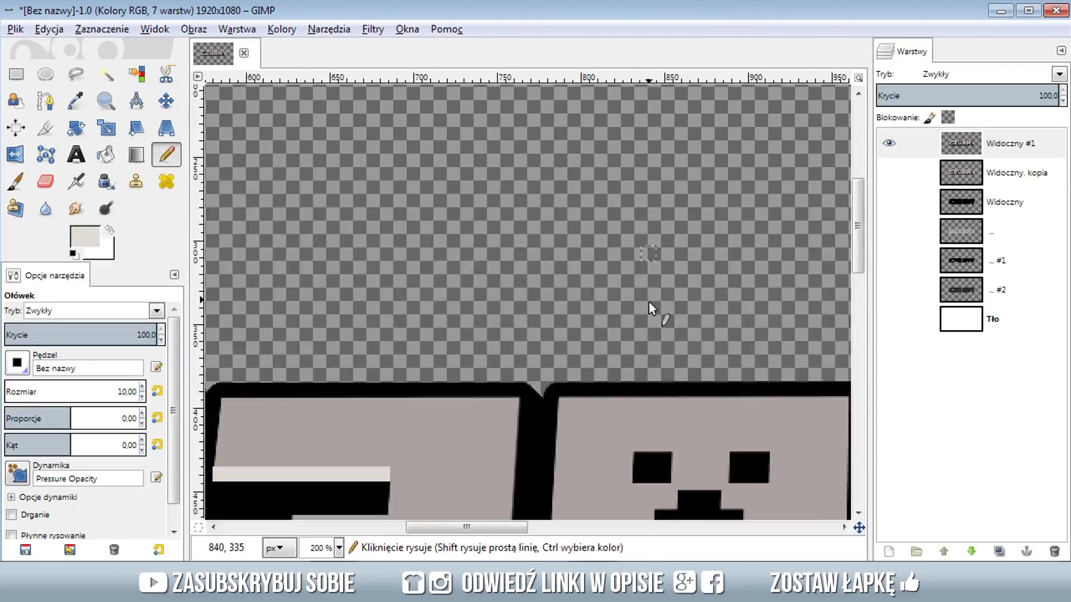
ctrl+scroll(772, 402, up, 4)
ctrl+scroll(523, 258, up, 1)
scroll(511, 345, up, 1)
ctrl+scroll(718, 346, down, 2)
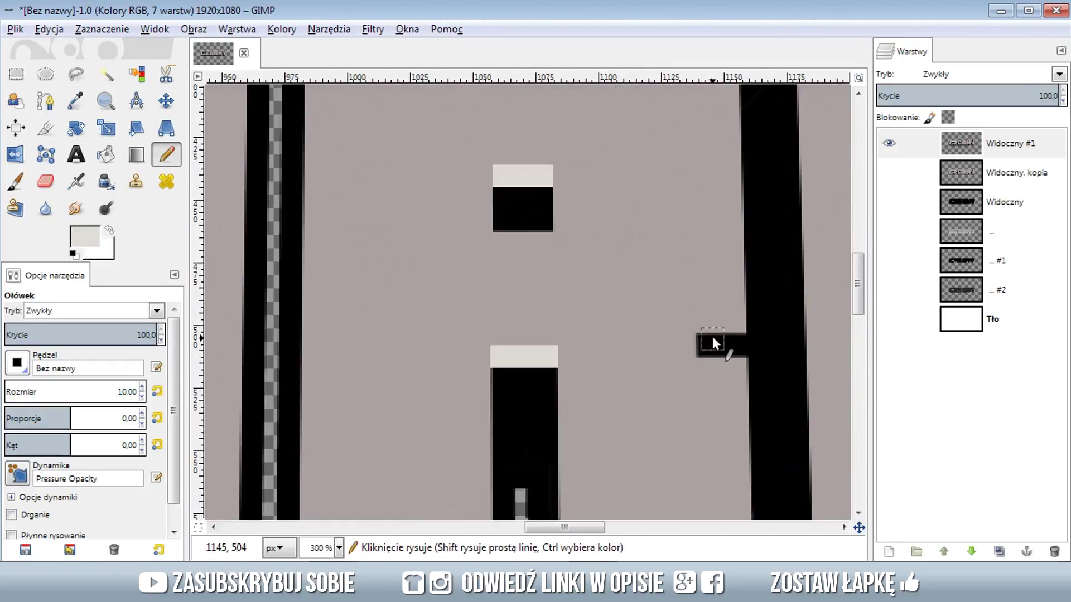
ctrl+scroll(634, 358, up, 1)
ctrl+scroll(633, 359, down, 5)
ctrl+scroll(629, 318, up, 5)
- Switch the foreground colour back to black
ctrl+click(628, 322)
ctrl+scroll(628, 319, down, 3)
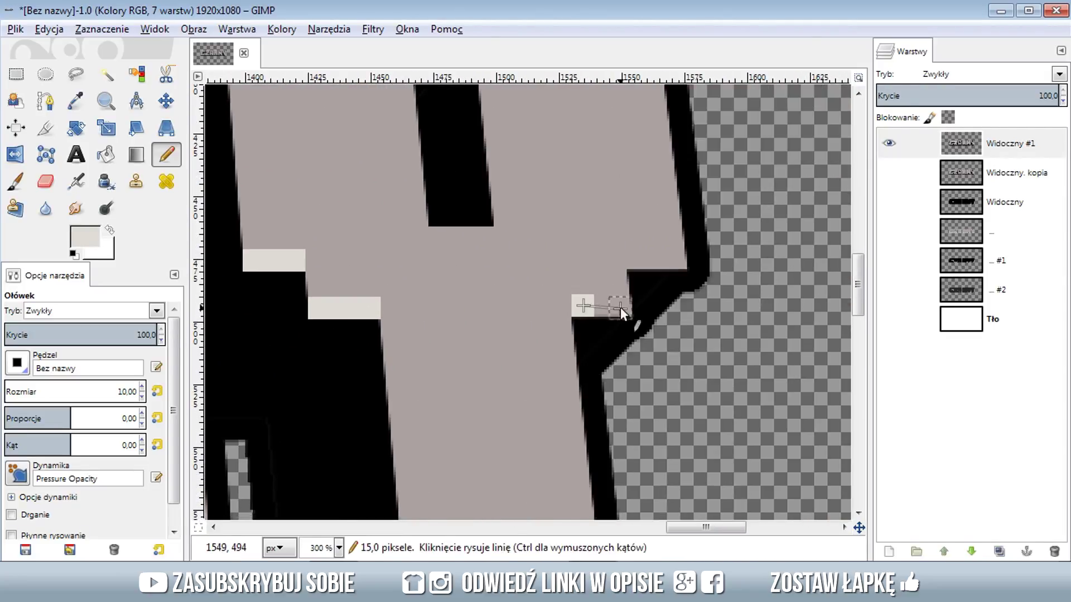
ctrl+scroll(617, 306, down, 3)
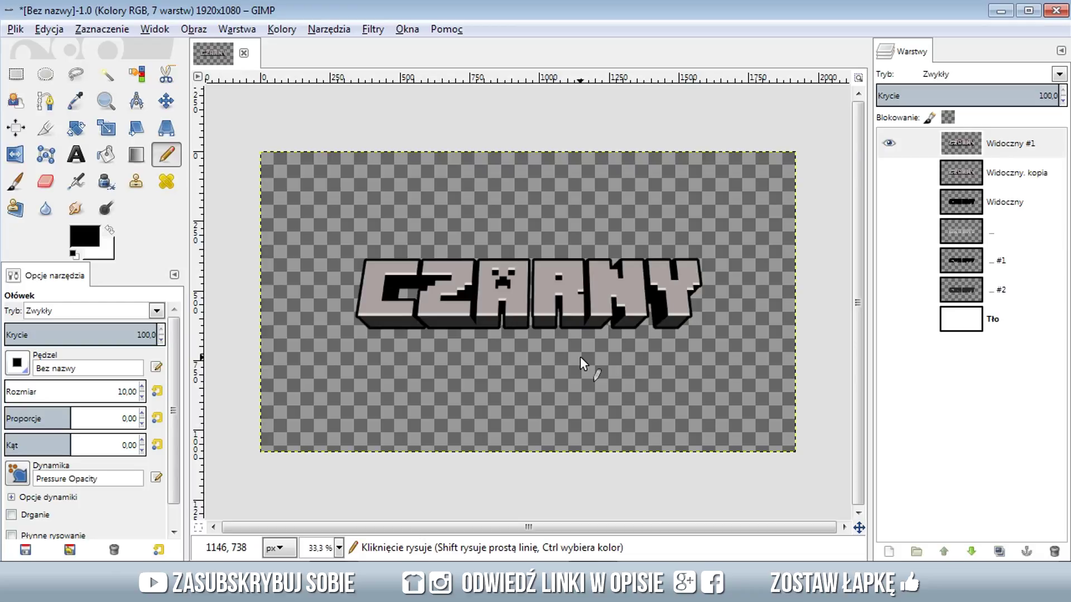
ctrl+scroll(407, 319, up, 1)
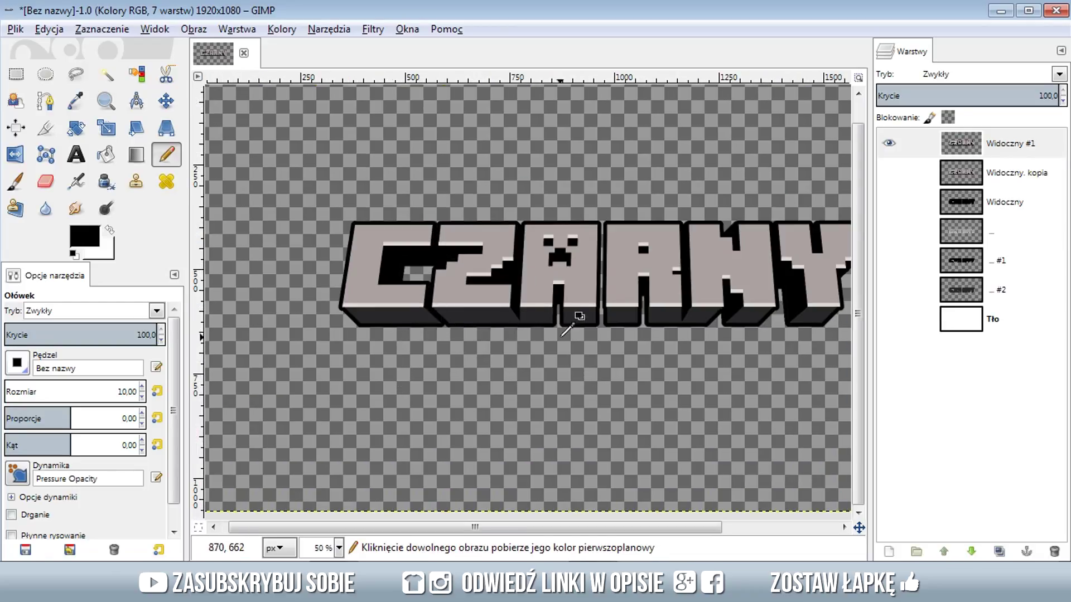
- Select a rectangle around the Z, clear the selection, and show the white Tło layer
ctrl+scroll(725, 312, up, 1)
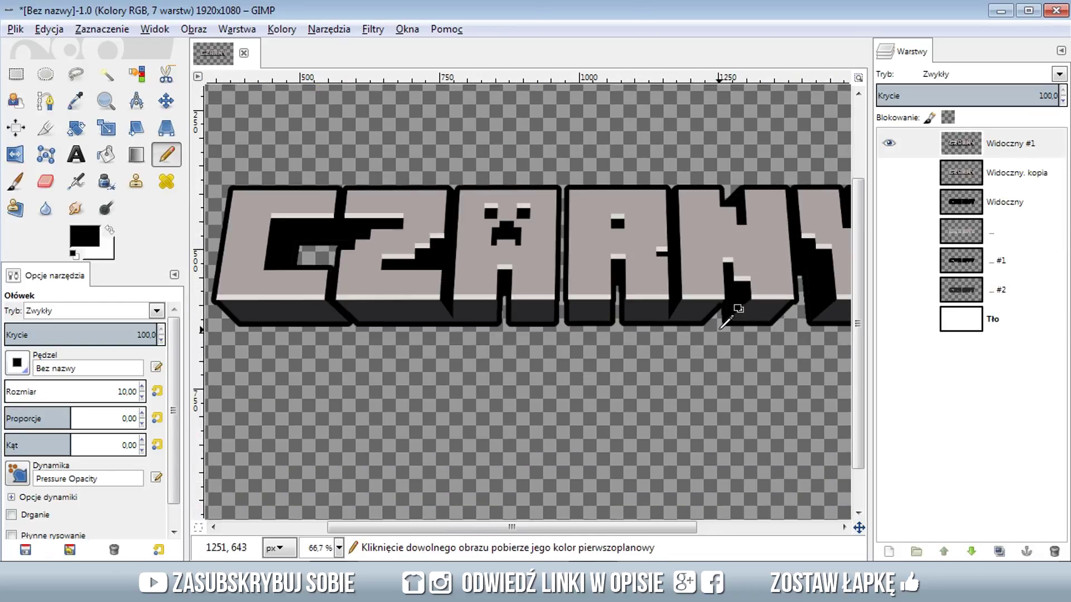
click(16, 74)
drag(332, 161, 456, 337)
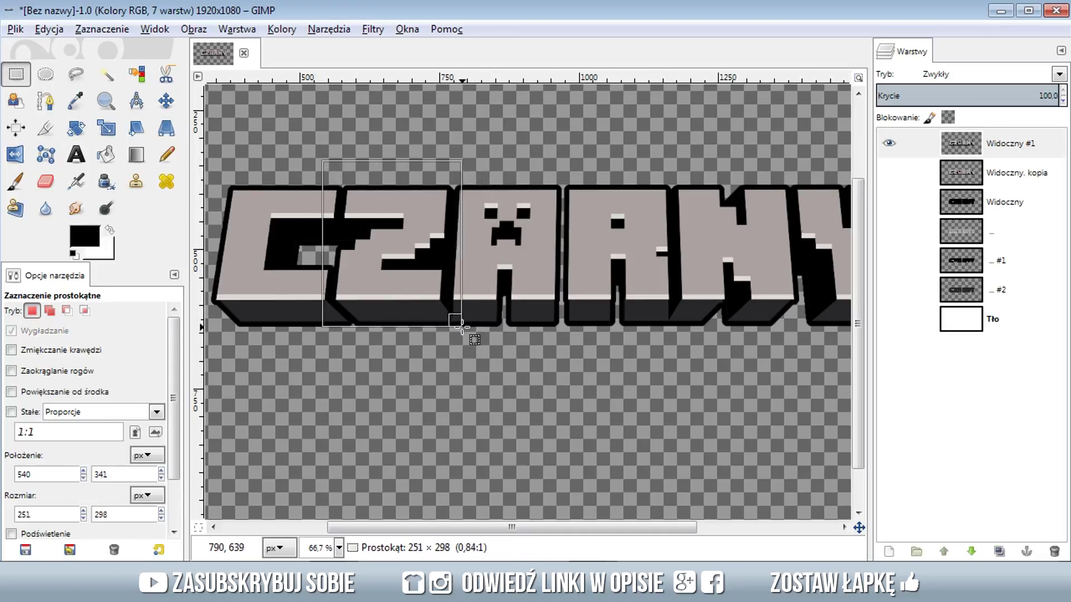
drag(347, 267, 355, 266)
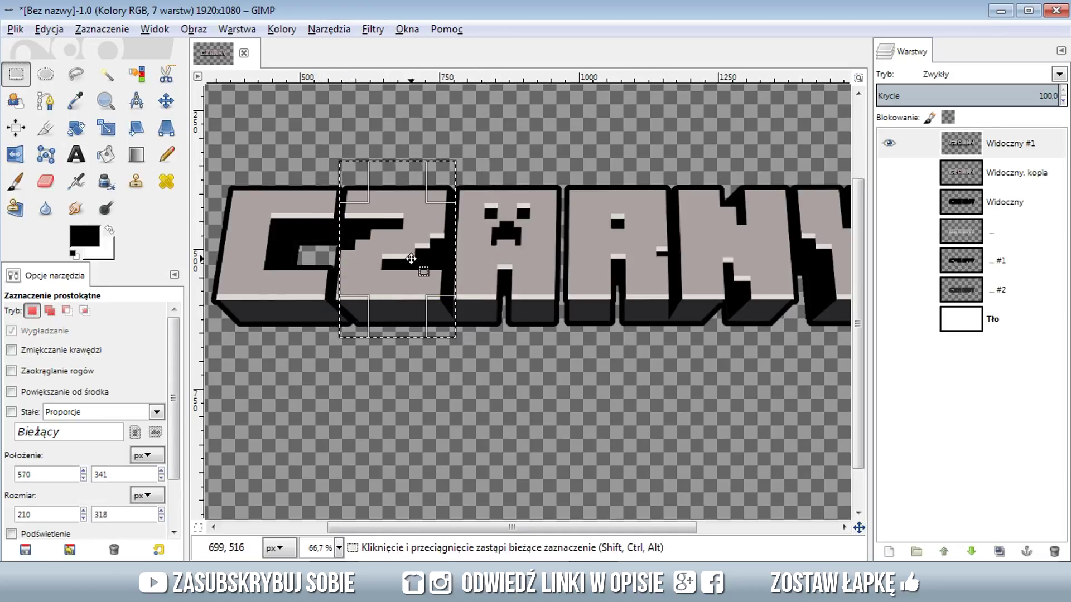
ctrl+scroll(558, 304, down, 2)
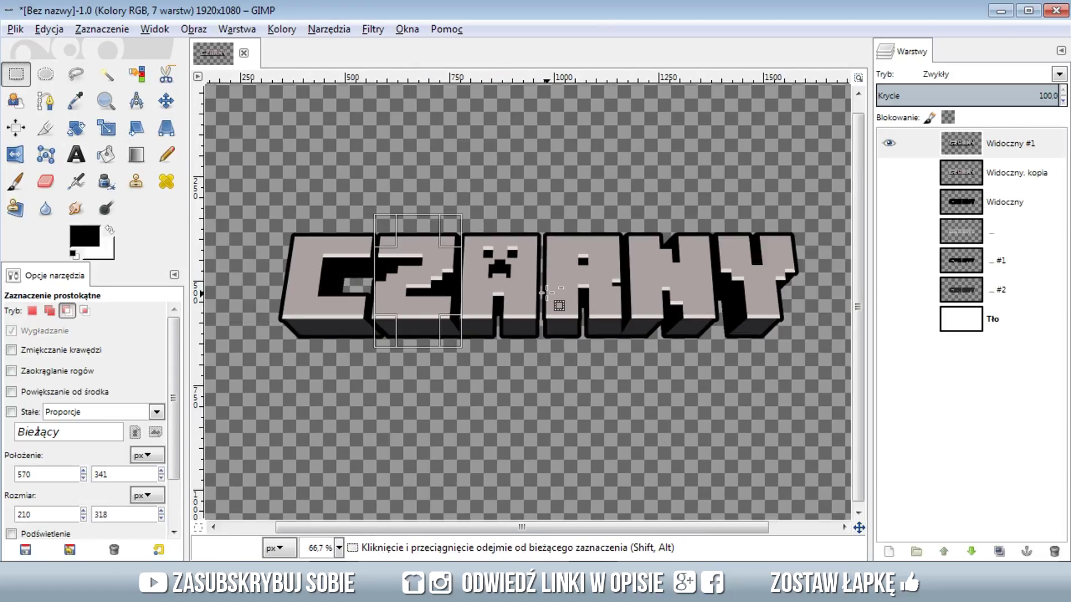
click(102, 29)
click(132, 68)
click(890, 319)
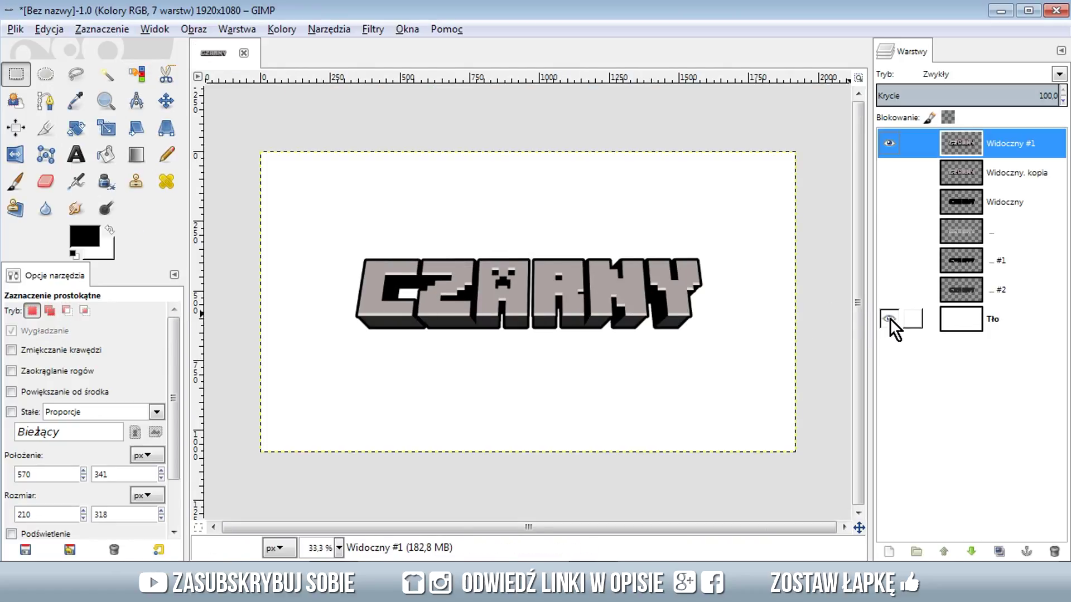